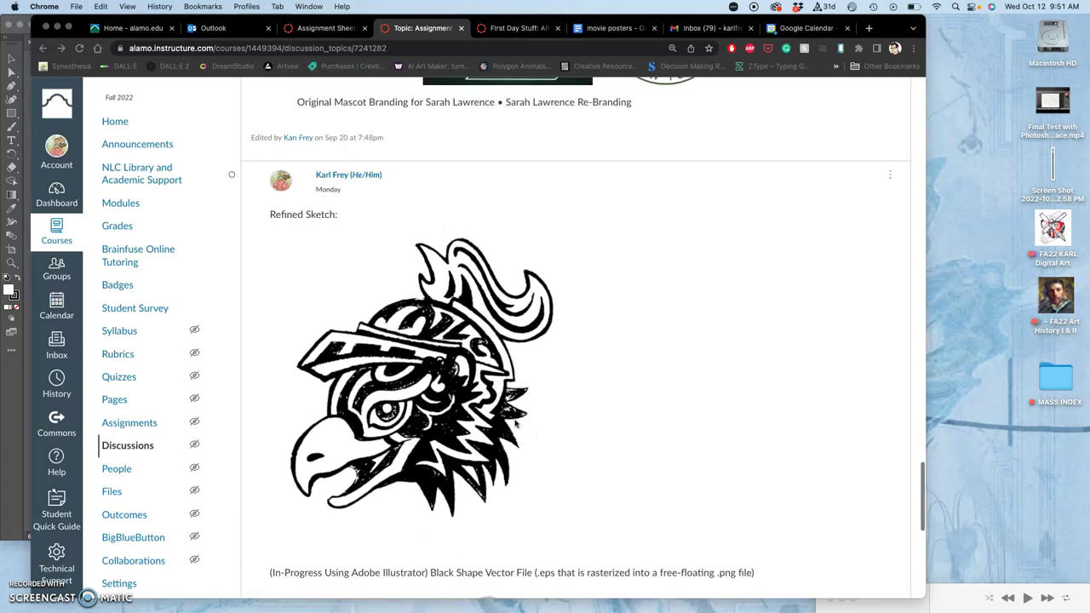
# - Scroll down the discussion post to the in-progress vector image with the traced eye
pyautogui.scroll(-8, 514, 423)
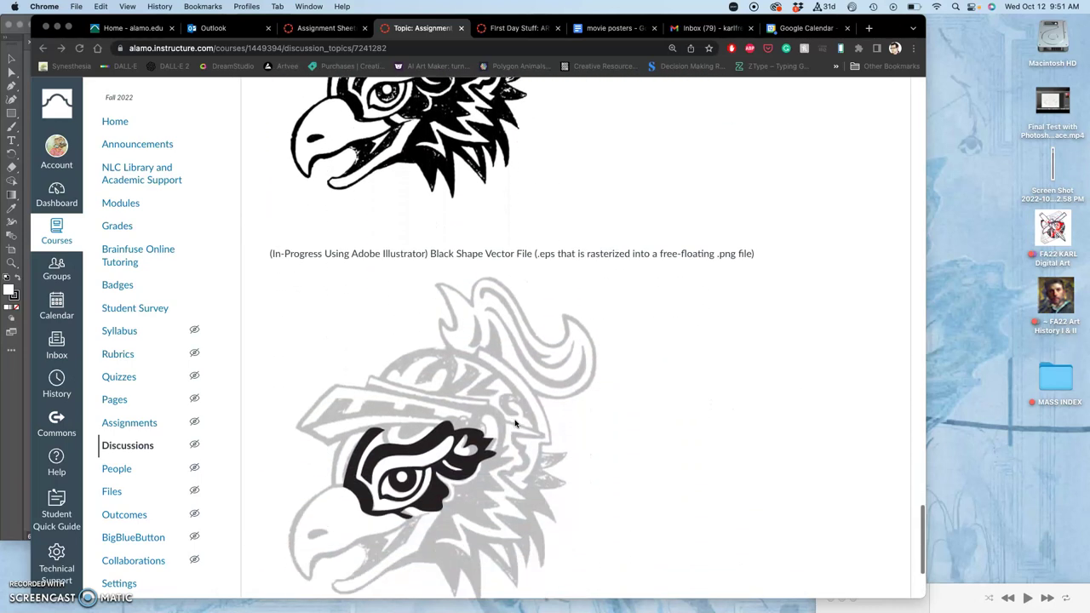
pyautogui.scroll(-2, 514, 424)
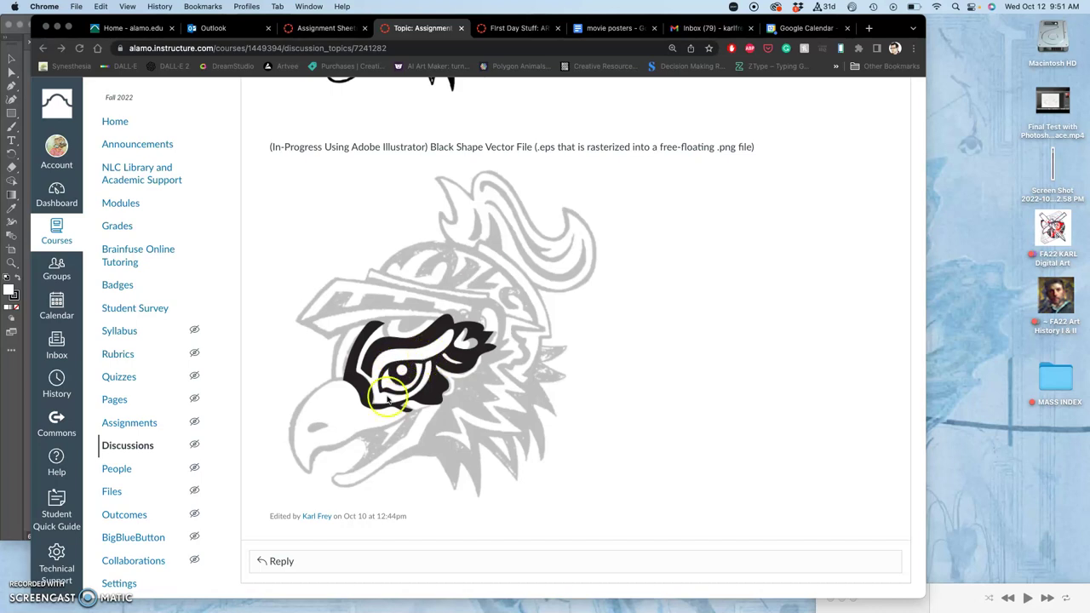
# - Save the hawk logo as a Creative Cloud document
pyautogui.click(24, 382)
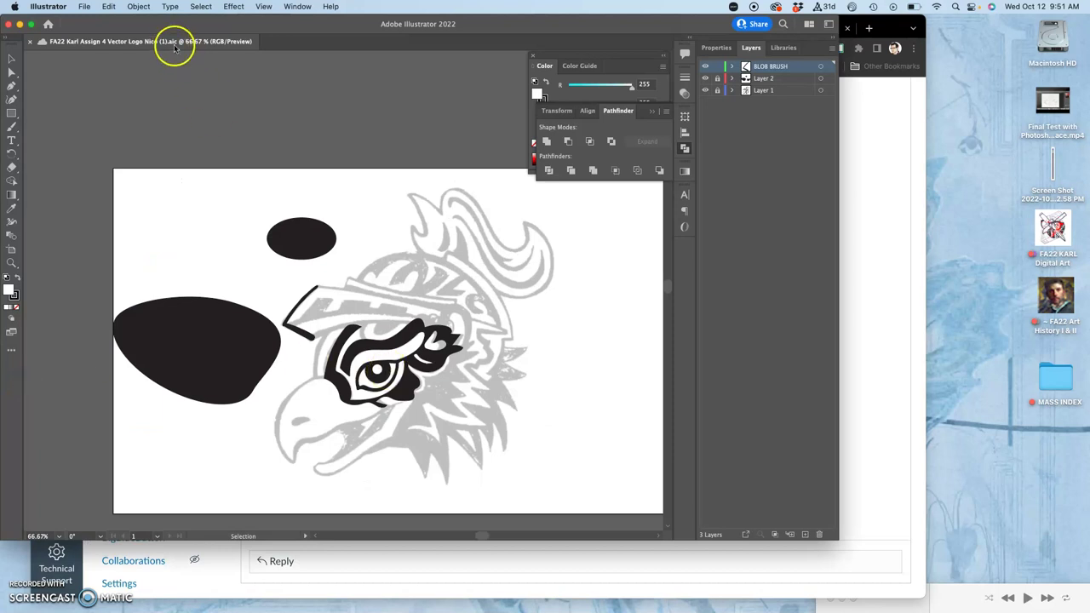
pyautogui.click(85, 6)
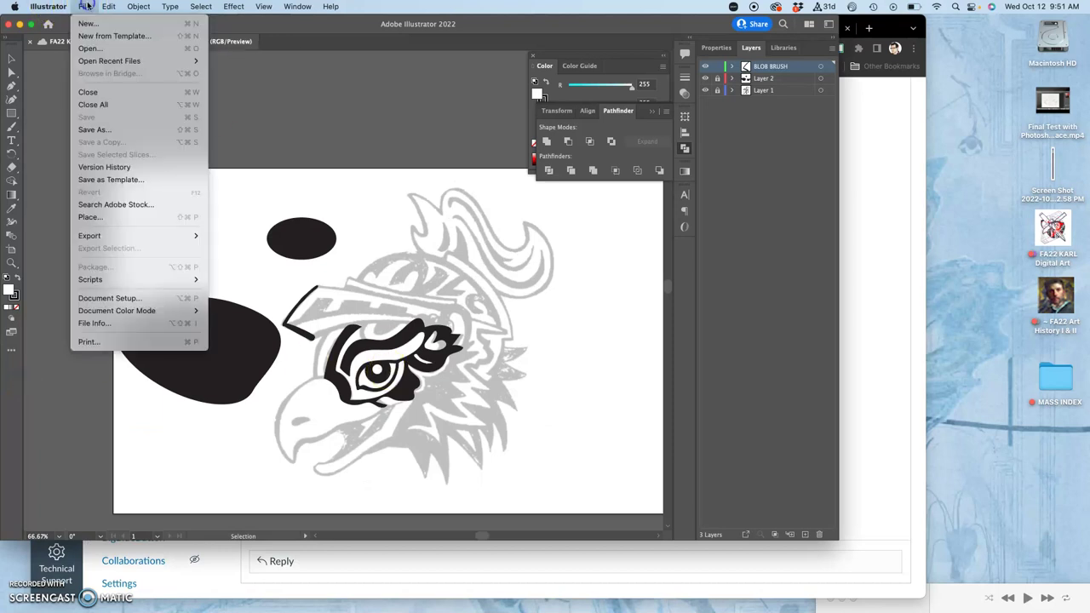
pyautogui.click(83, 128)
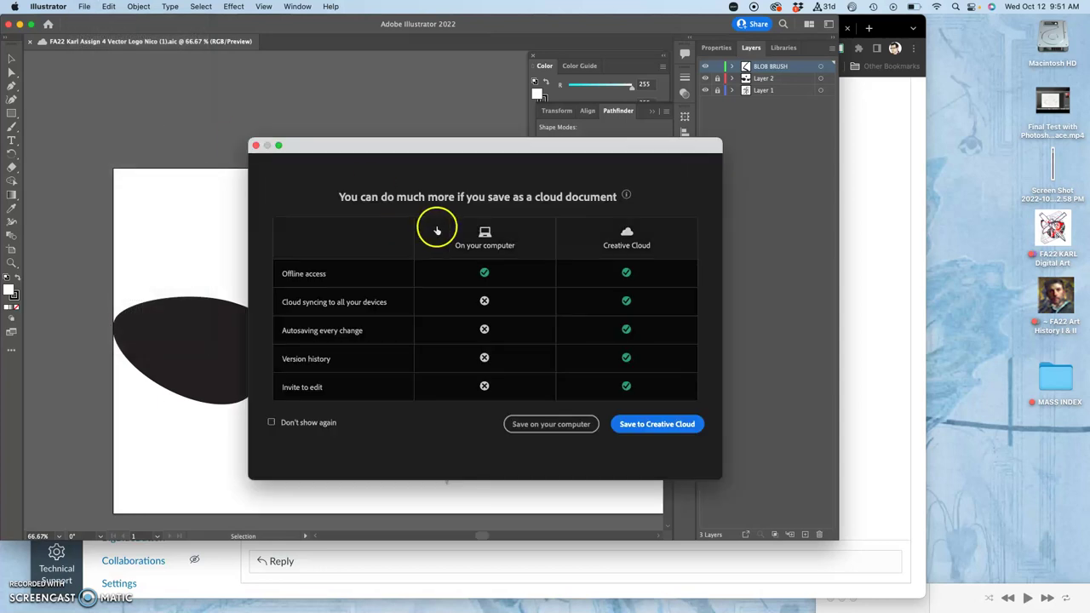
pyautogui.click(658, 424)
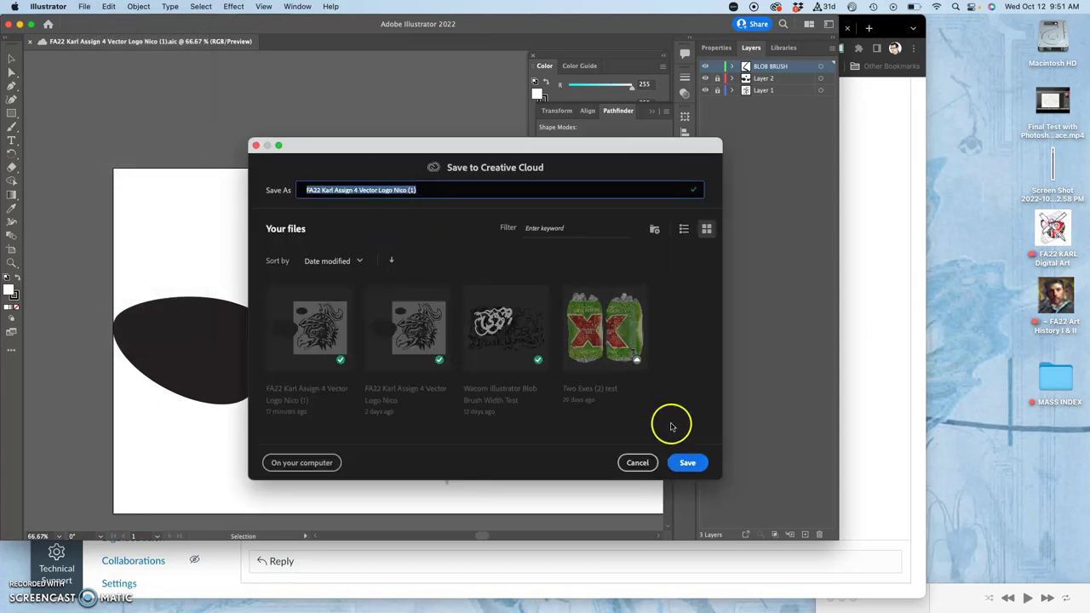
pyautogui.click(688, 462)
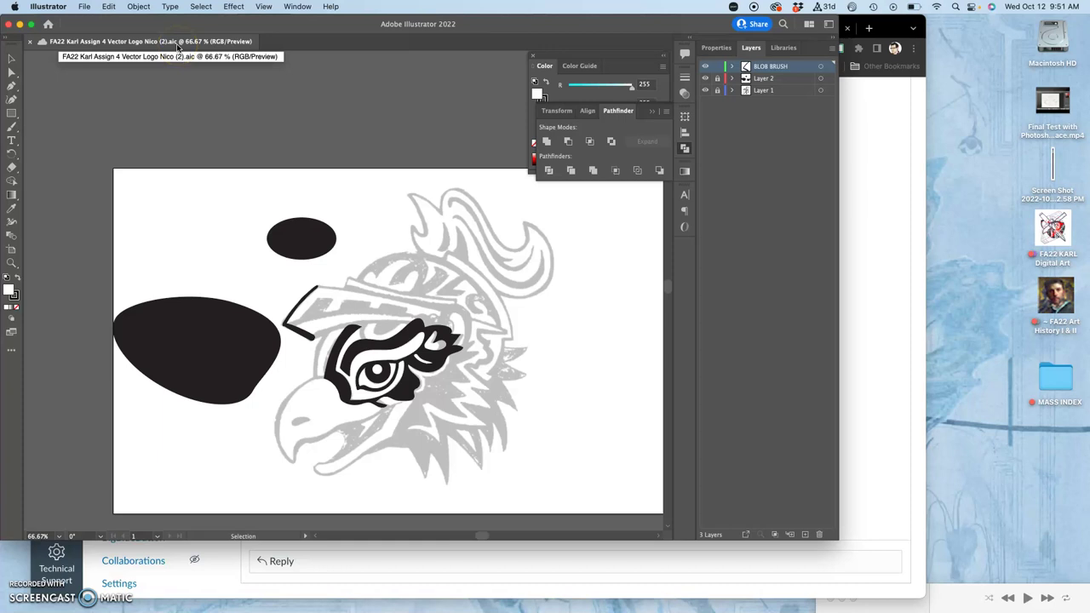
# - Start a Save As on this computer and try the 2348 Digital Art I folder
pyautogui.click(84, 6)
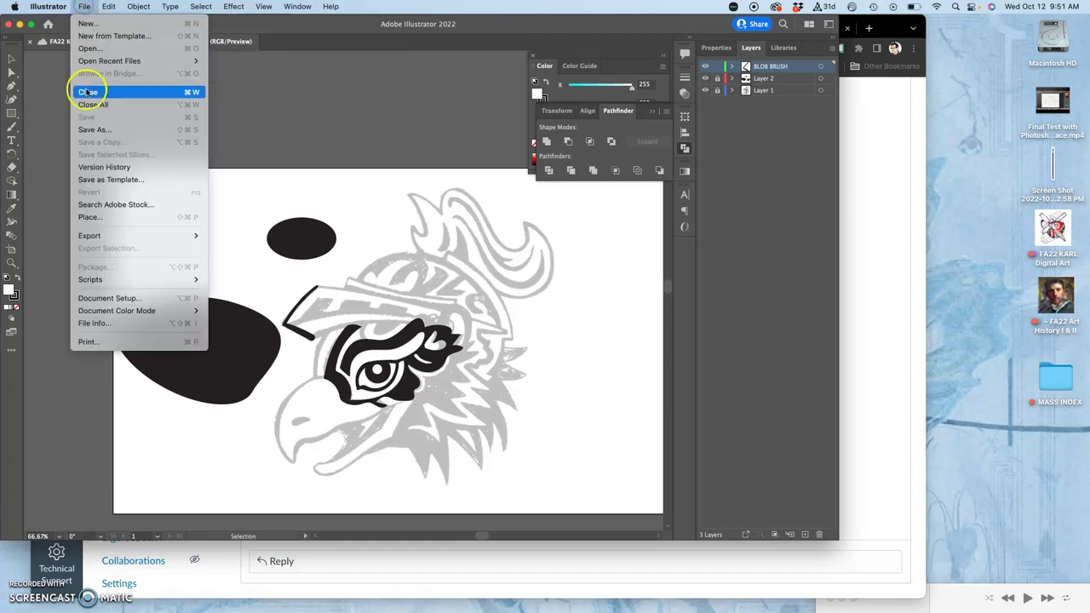
pyautogui.click(92, 130)
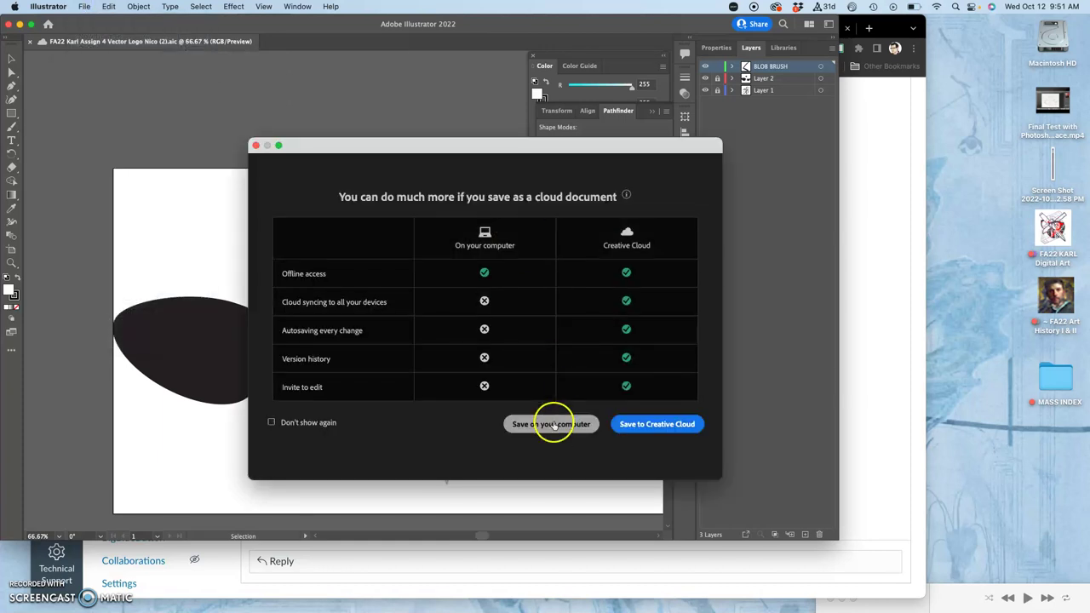
pyautogui.click(552, 424)
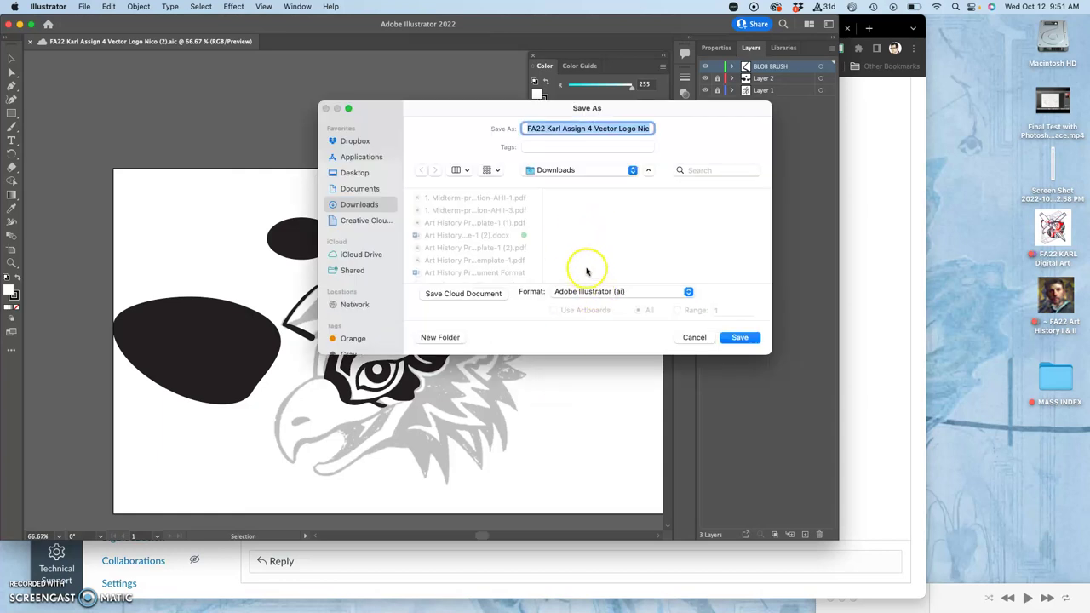
pyautogui.click(574, 172)
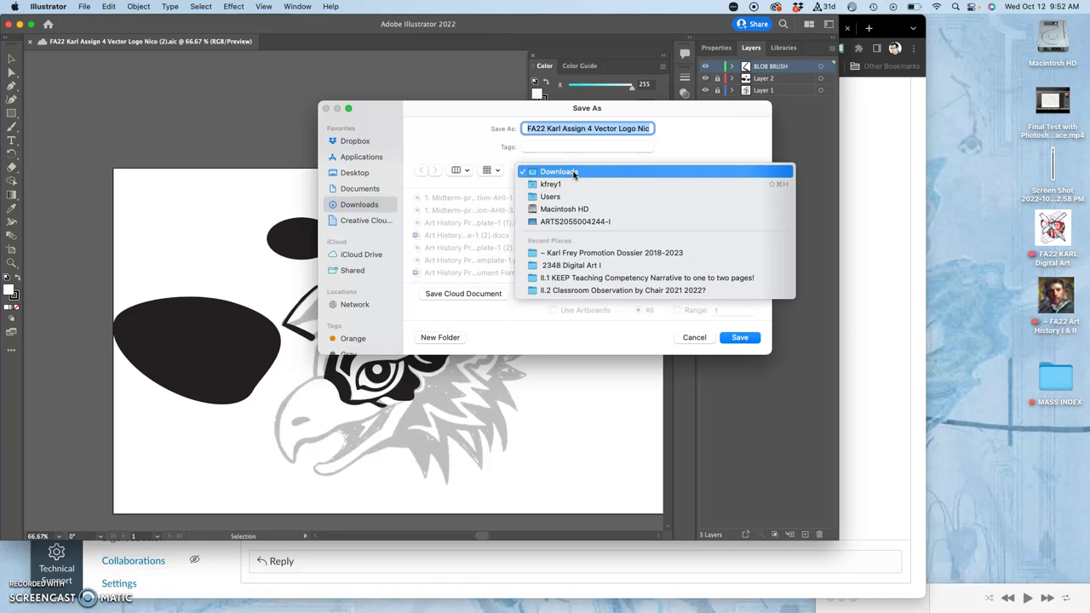
pyautogui.click(581, 265)
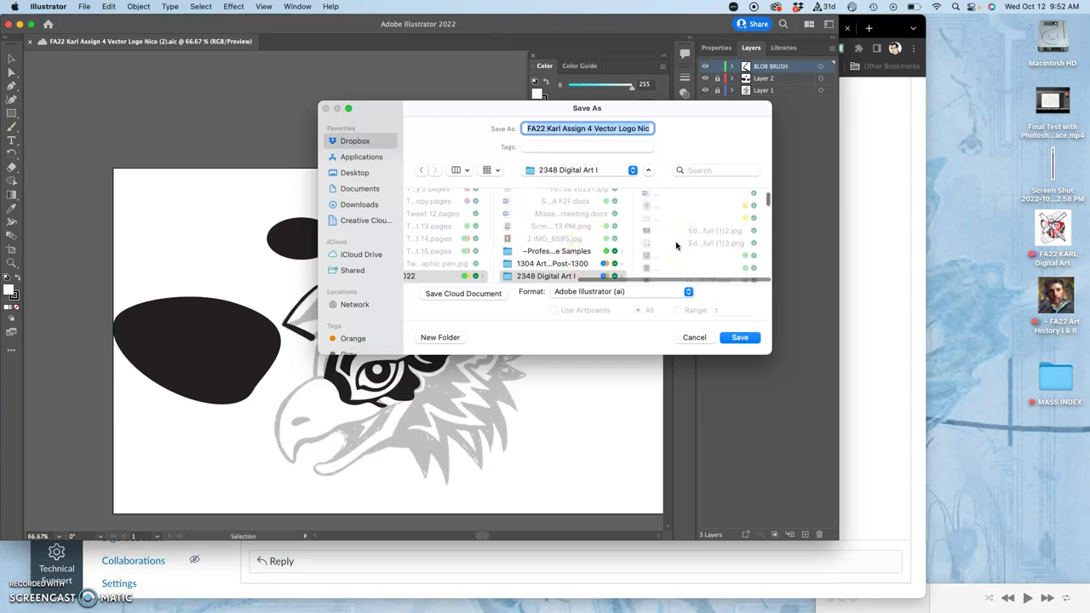
pyautogui.scroll(-5, 676, 246)
pyautogui.click(577, 277)
pyautogui.scroll(-5, 682, 239)
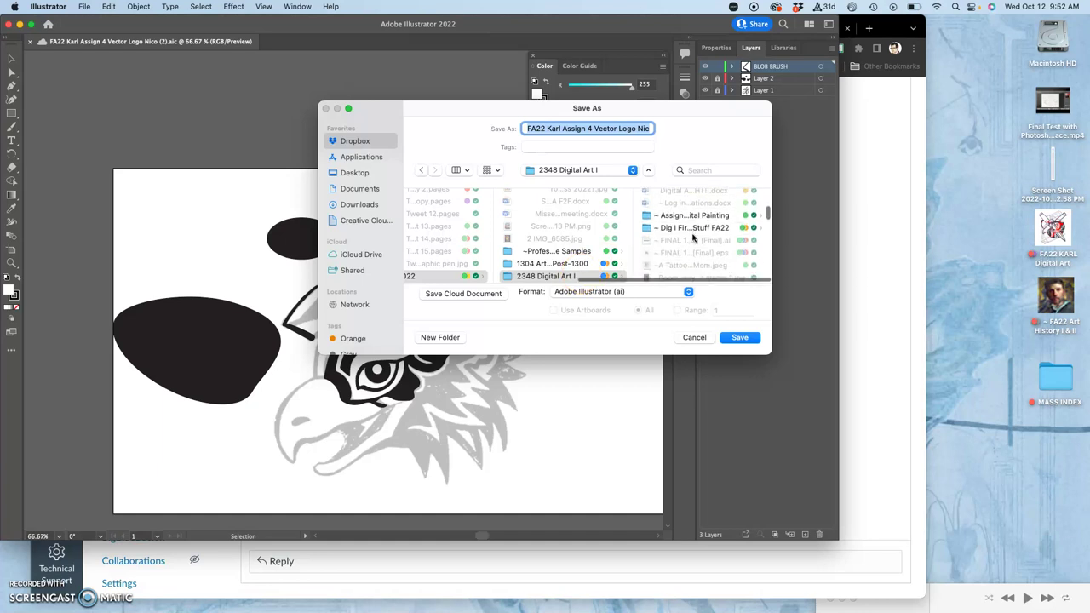
pyautogui.scroll(-5, 692, 238)
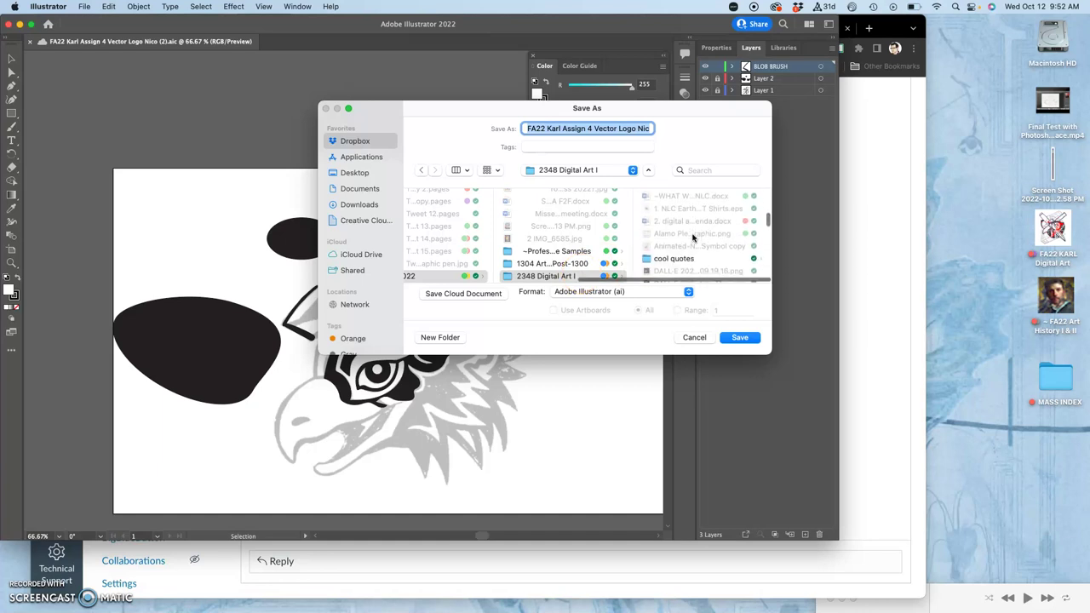
pyautogui.click(570, 278)
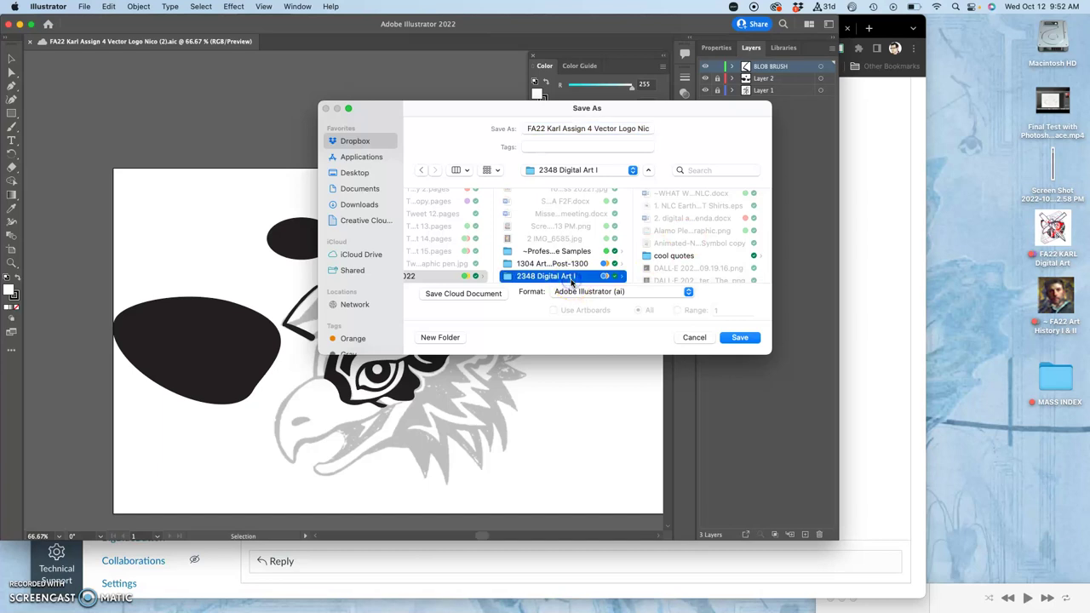
# - Save the .ai file into the Desktop course's logo assignment folder, accepting the Illustrator options
pyautogui.click(389, 173)
pyautogui.click(466, 210)
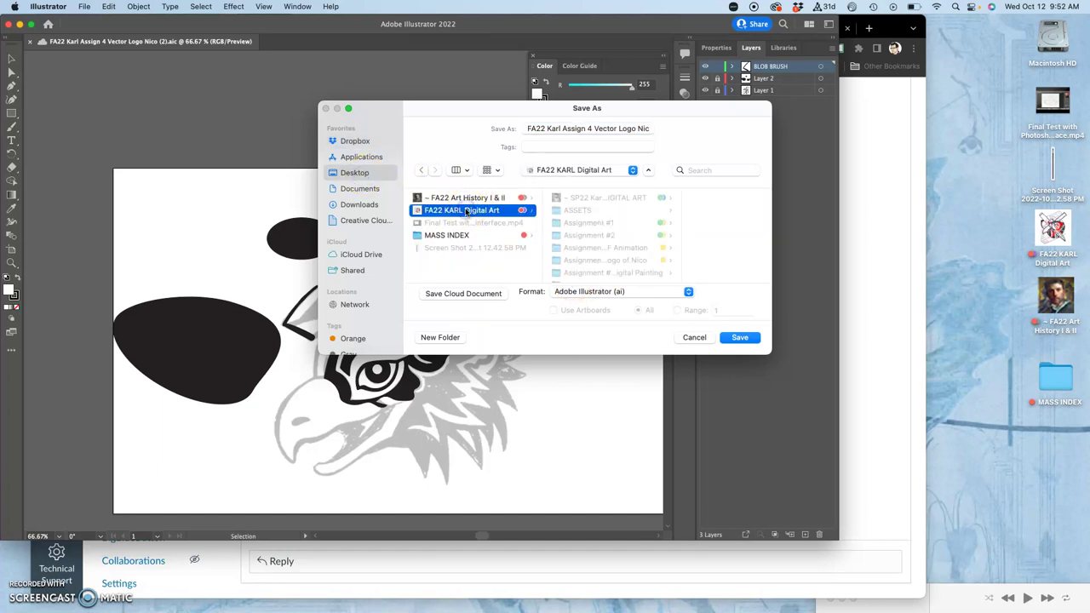
pyautogui.scroll(-2, 598, 239)
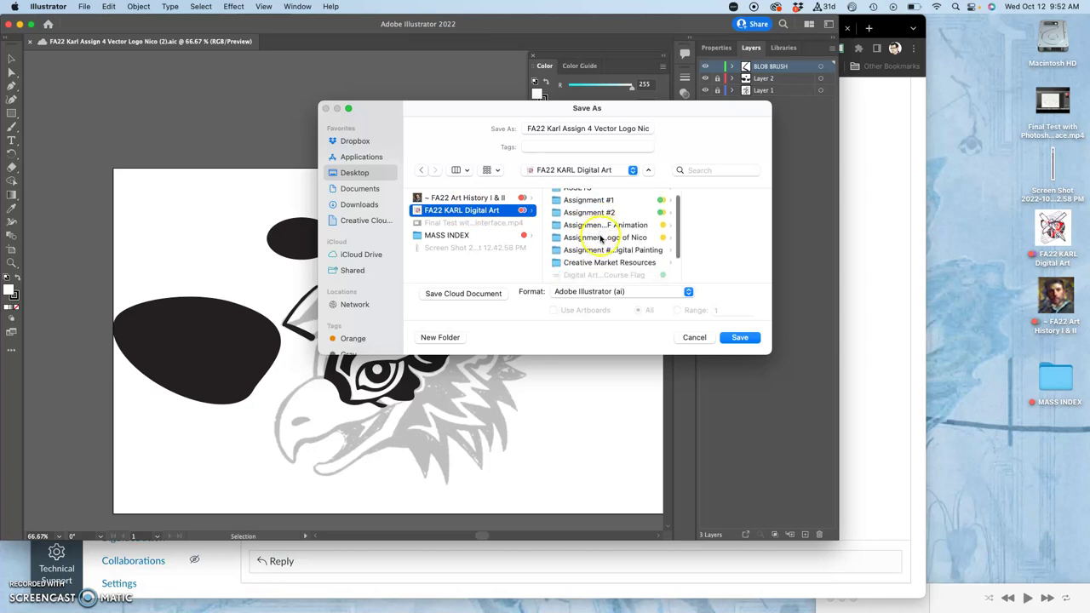
pyautogui.click(598, 238)
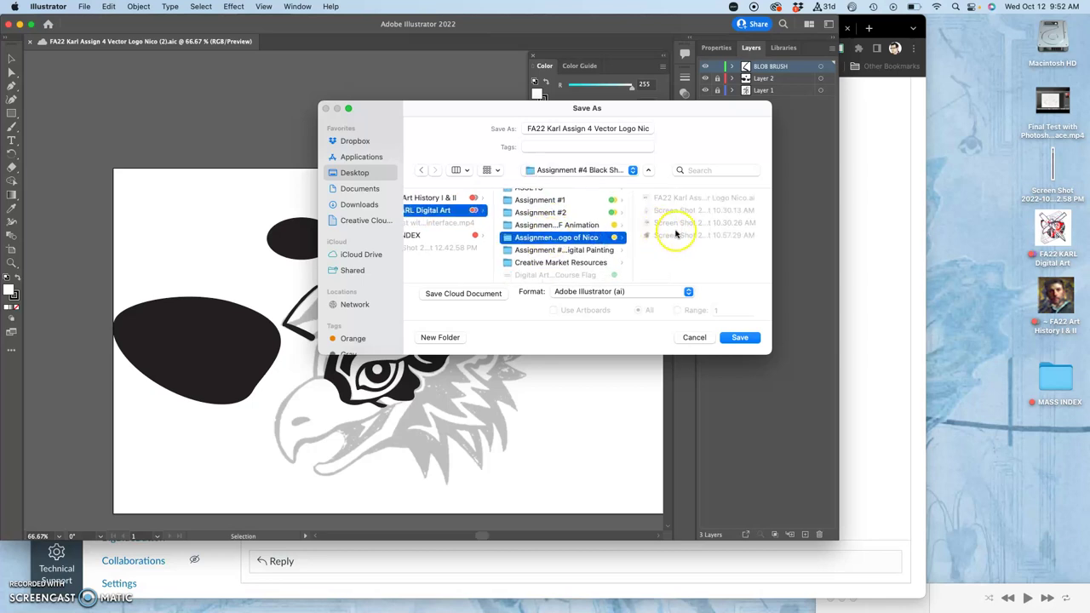
pyautogui.click(740, 338)
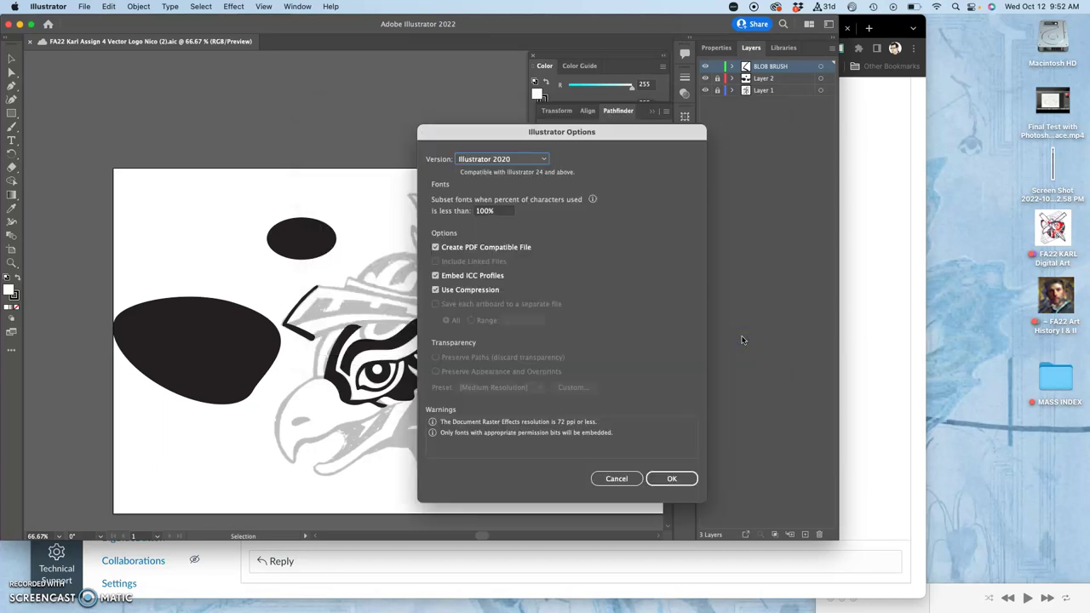
pyautogui.click(673, 480)
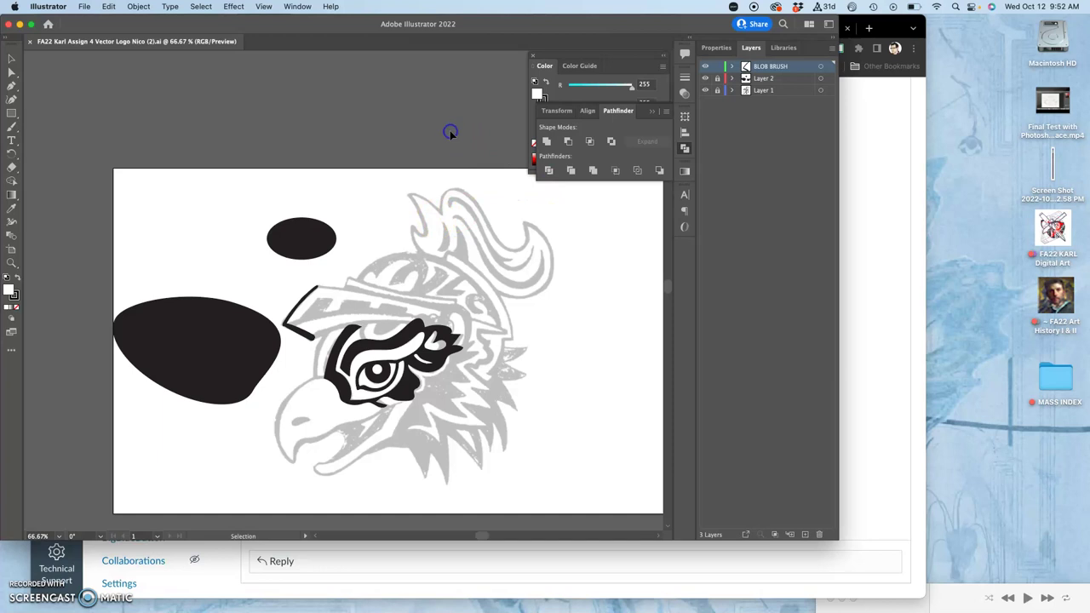
# - Collapse the Pathfinder panel and detach the Color panel from the docked stack
pyautogui.click(667, 113)
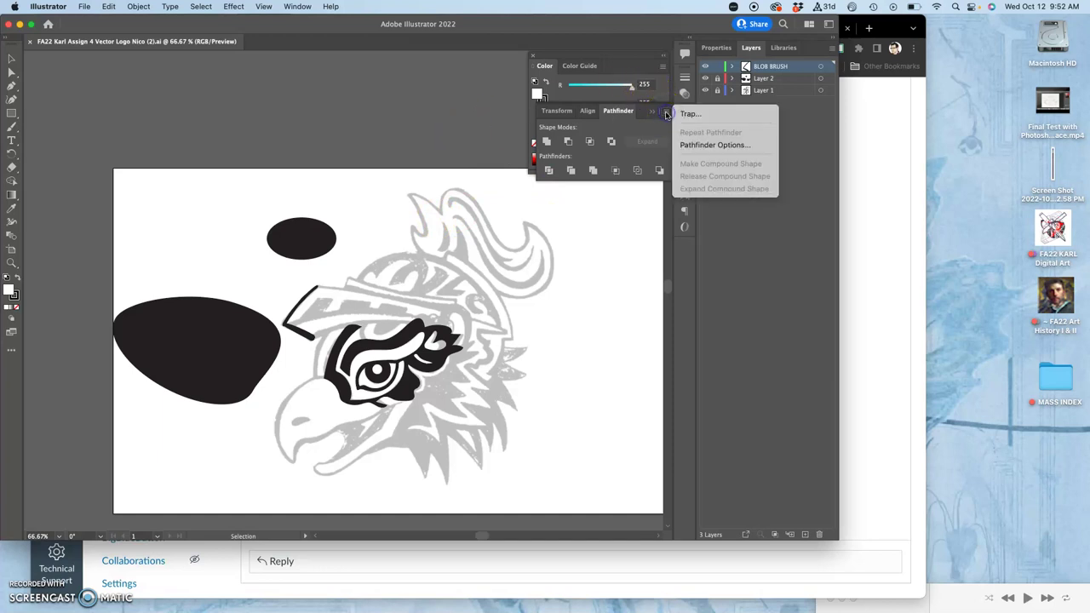
pyautogui.click(651, 114)
pyautogui.click(651, 114)
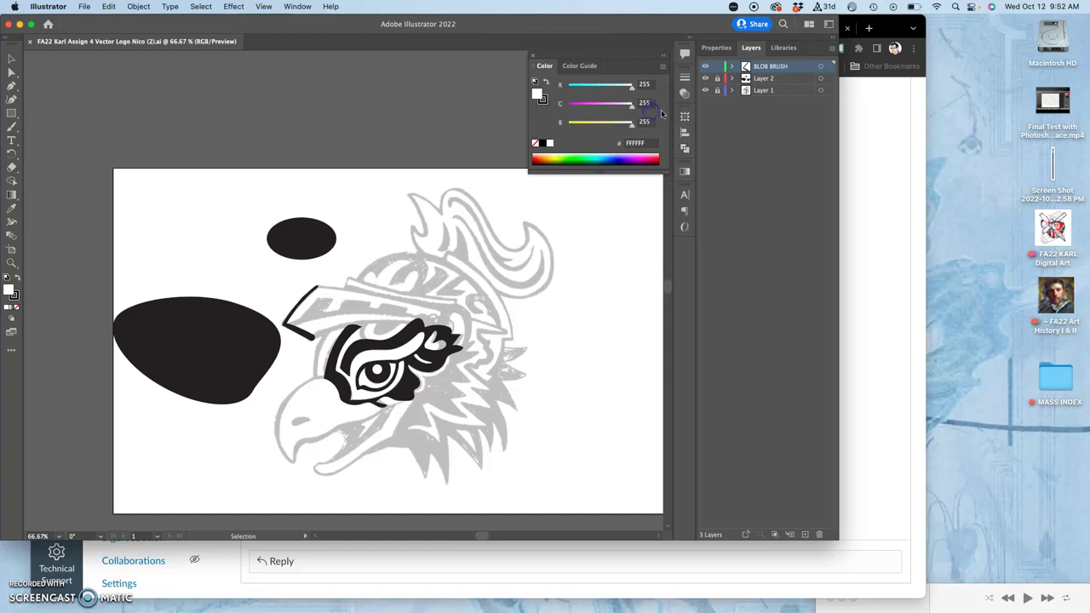
pyautogui.click(684, 150)
pyautogui.click(685, 151)
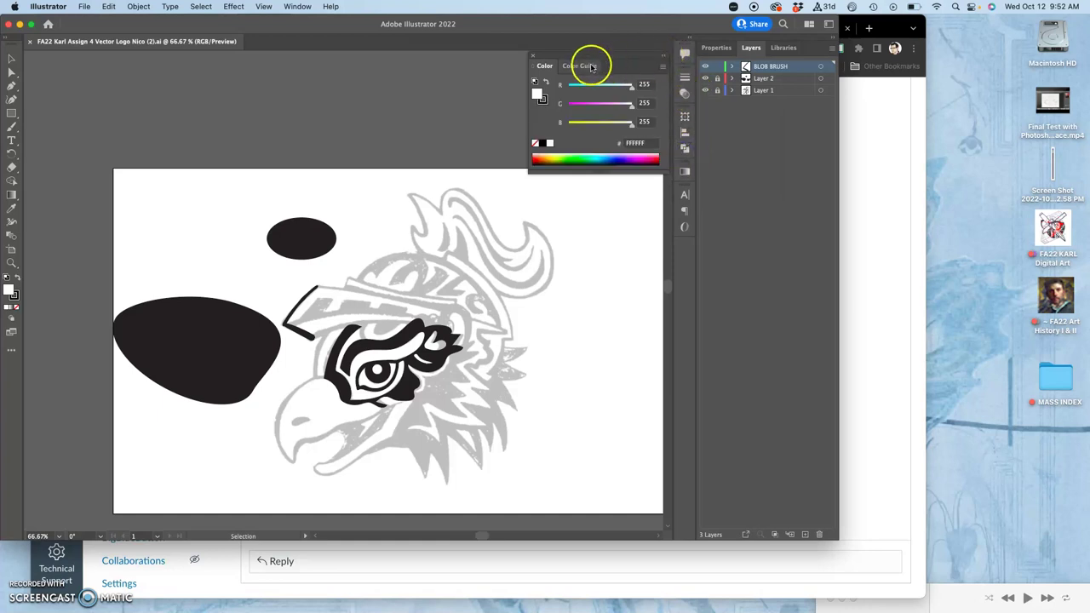
pyautogui.moveTo(595, 66); pyautogui.dragTo(687, 248)
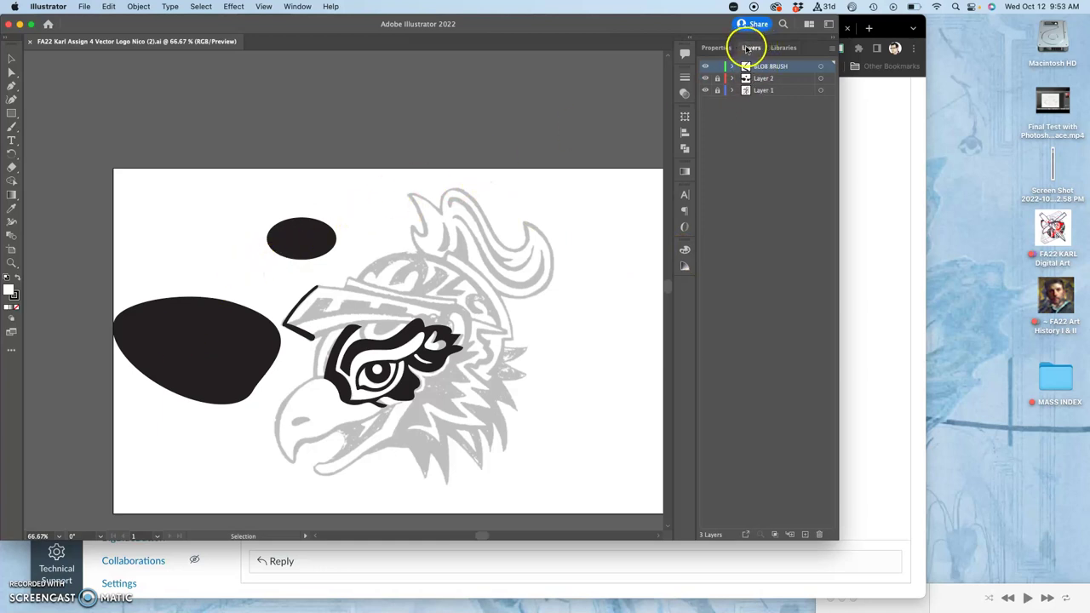
# - Browse the Properties and Libraries panels, then return to the Layers list
pyautogui.click(717, 48)
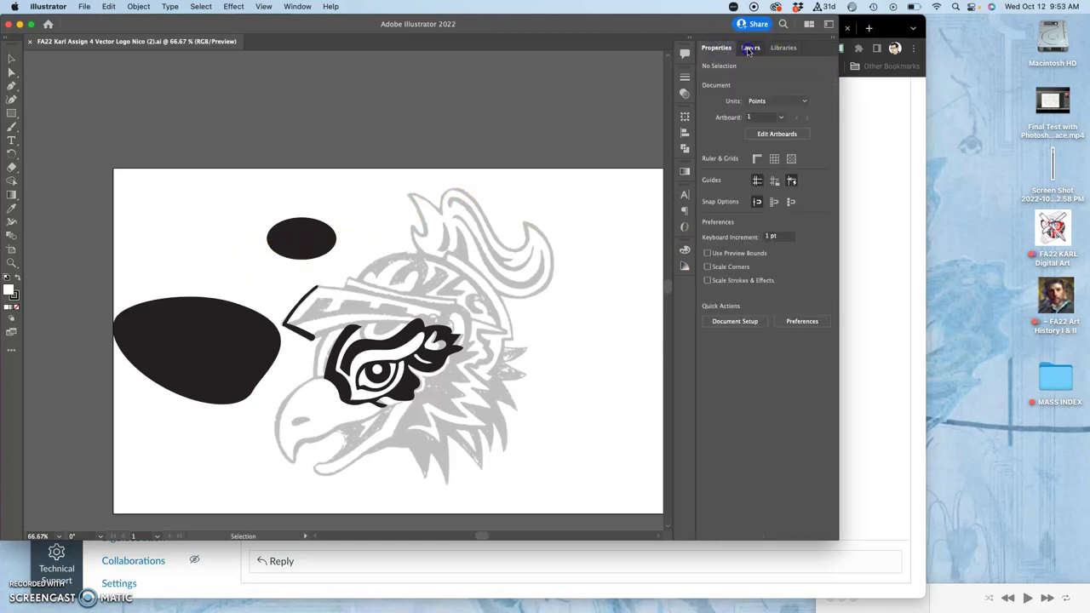
pyautogui.click(748, 49)
pyautogui.click(792, 49)
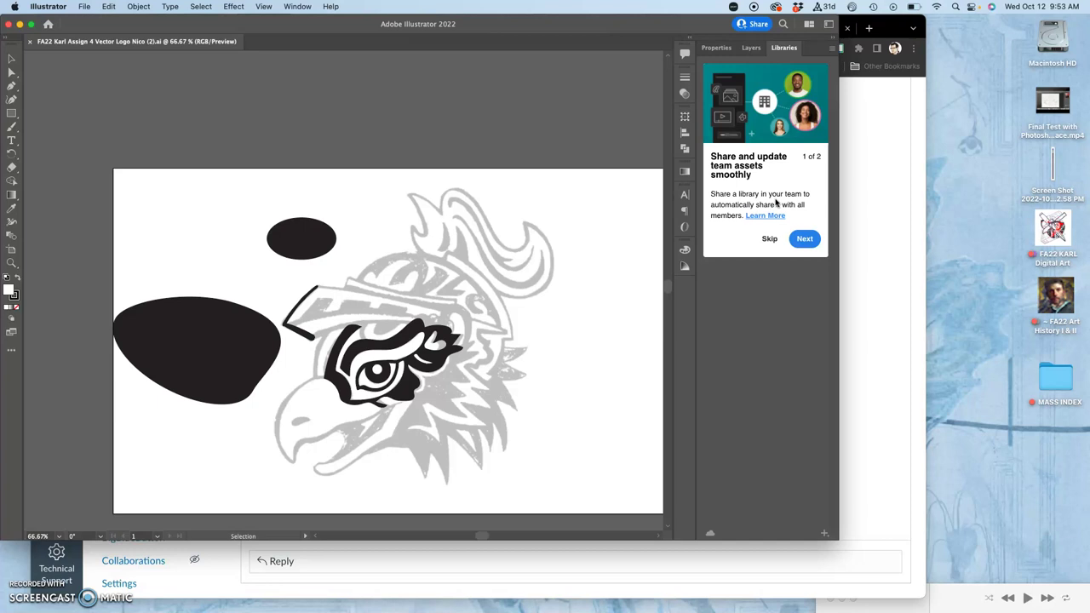
pyautogui.click(751, 48)
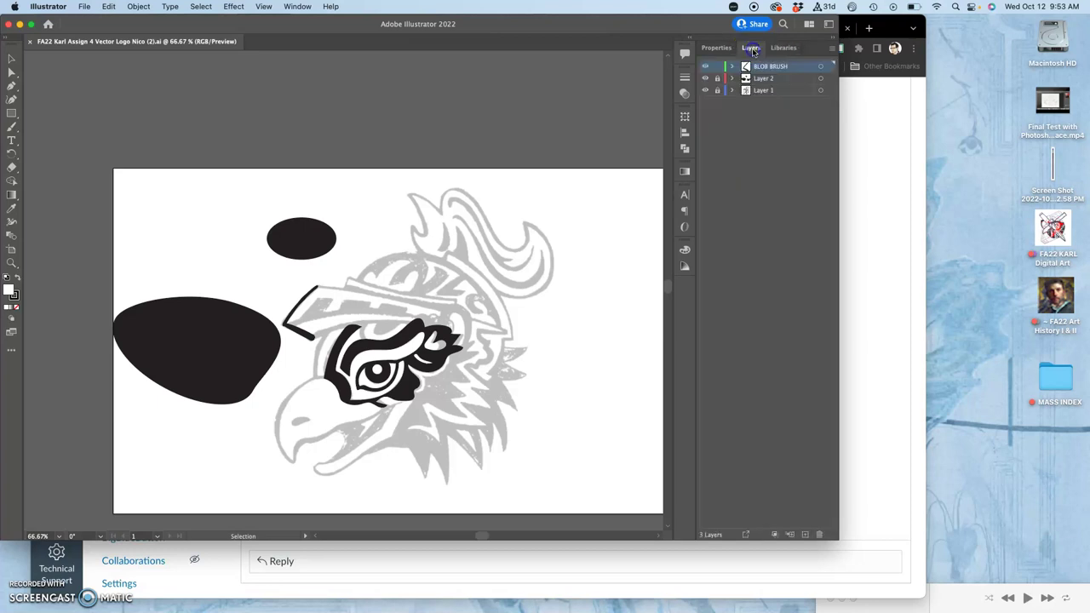
# - Hide the BLOB BRUSH, Layer 2 and Layer 1 layers and switch to Preview mode
pyautogui.click(706, 67)
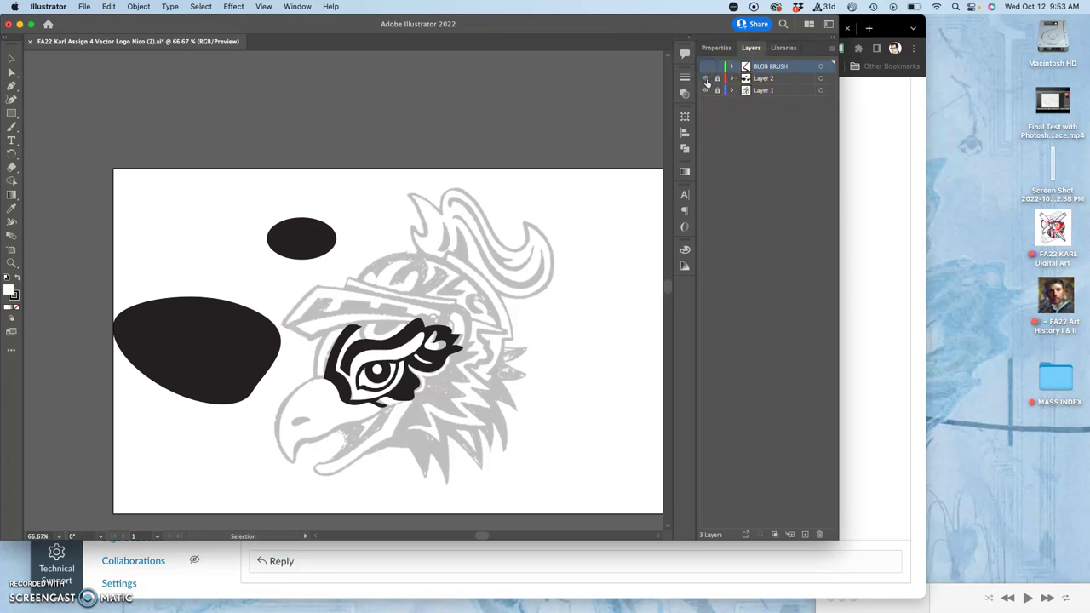
pyautogui.click(705, 80)
pyautogui.click(705, 91)
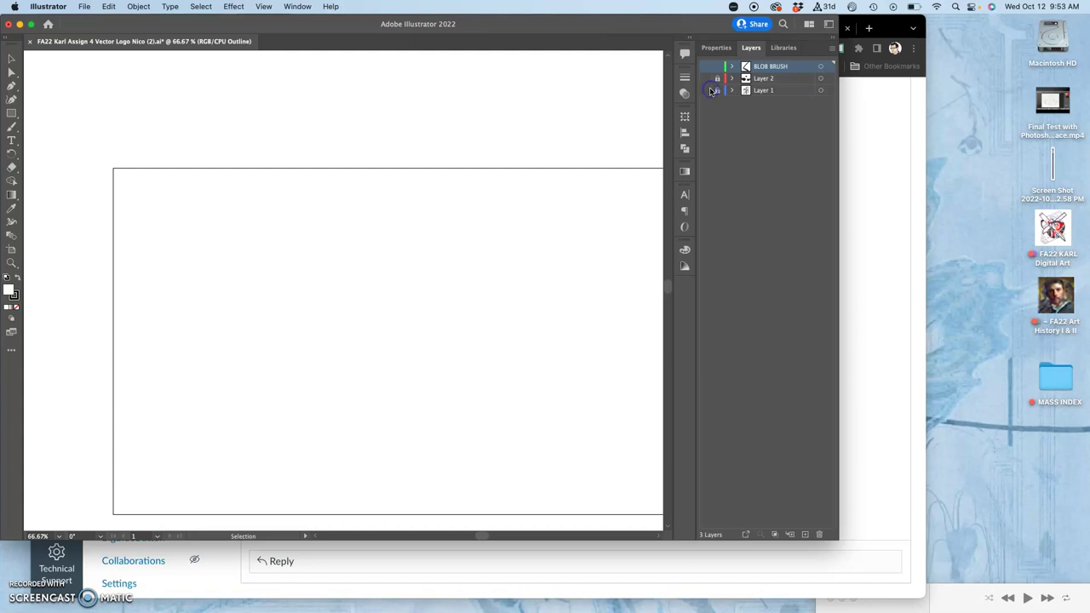
pyautogui.press('super+y')
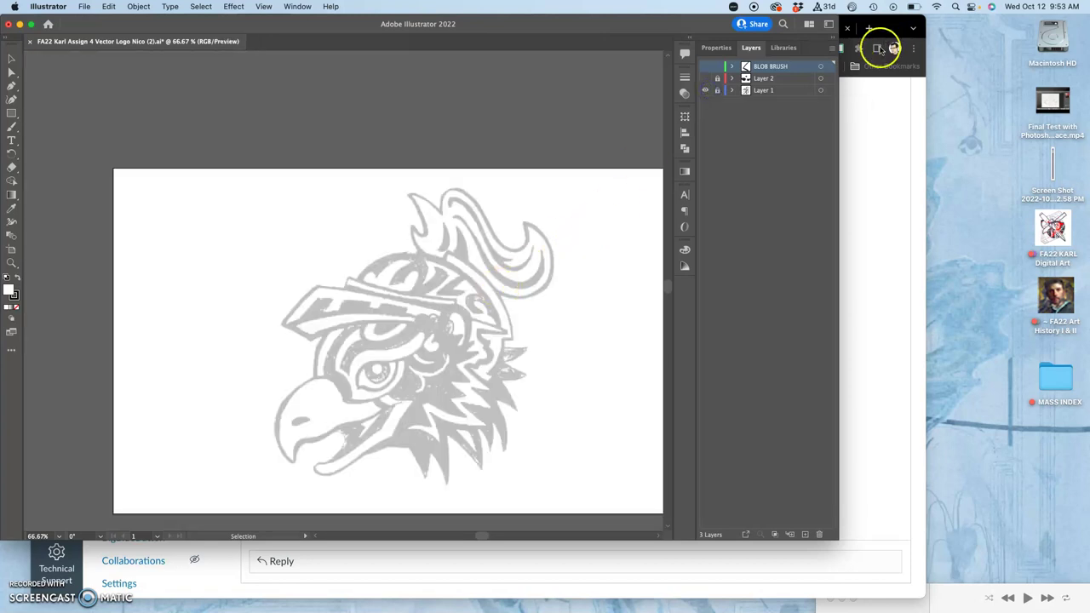
# - Keep Layer 1 locked with images dimmed to 50%, then show Layer 2's eye artwork
pyautogui.doubleClick(792, 91)
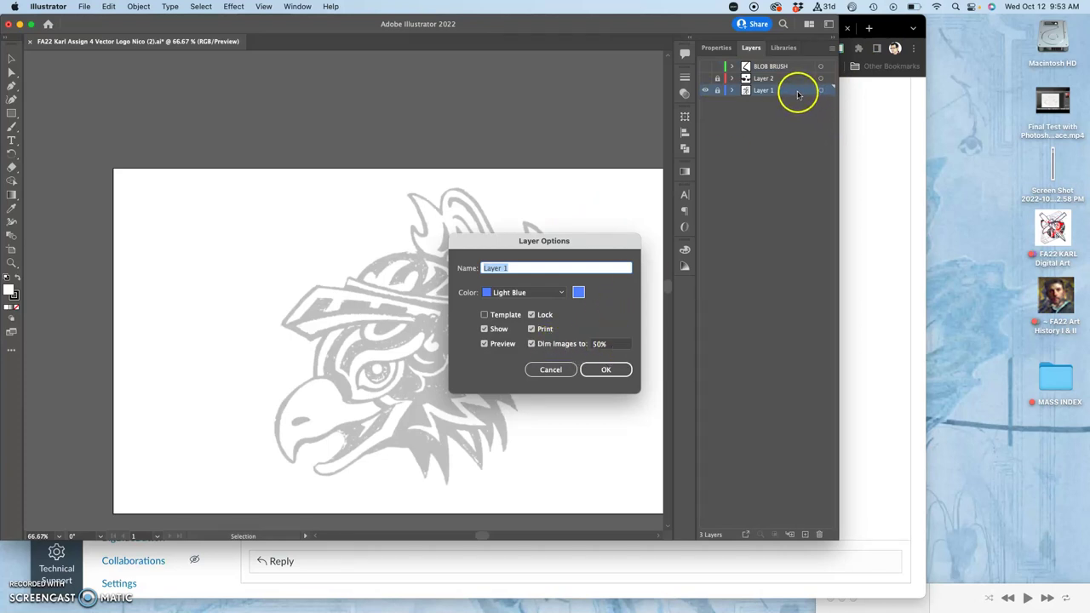
pyautogui.click(599, 372)
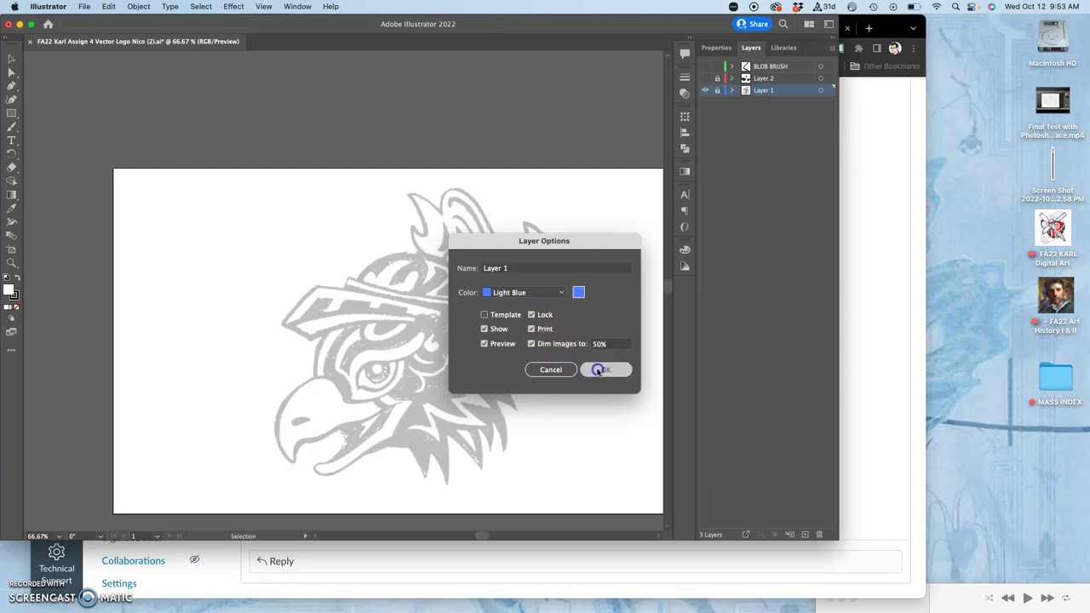
pyautogui.click(684, 174)
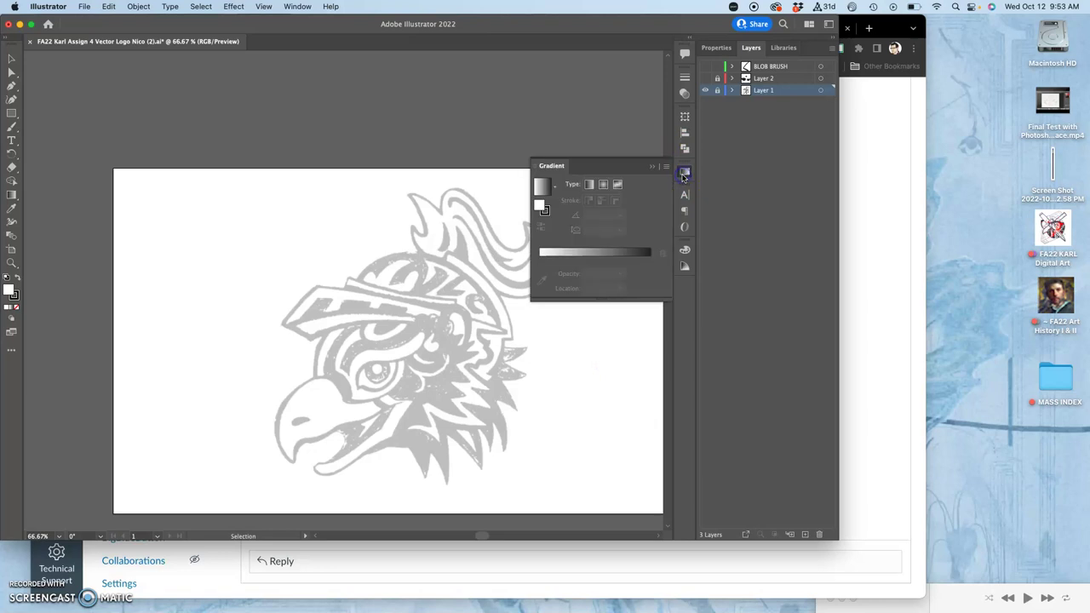
pyautogui.click(684, 95)
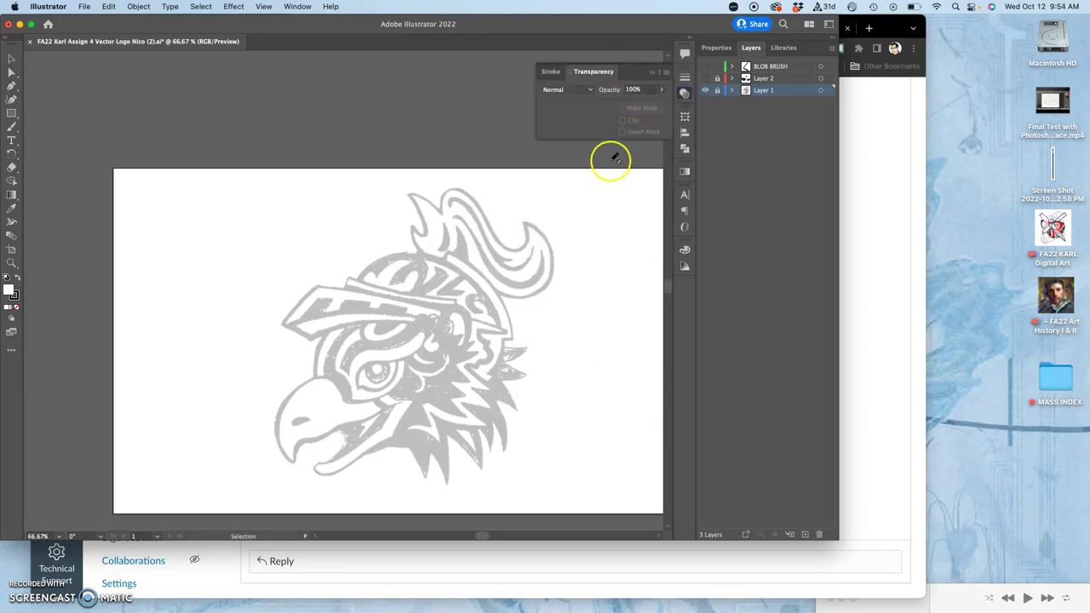
pyautogui.click(712, 78)
pyautogui.click(705, 78)
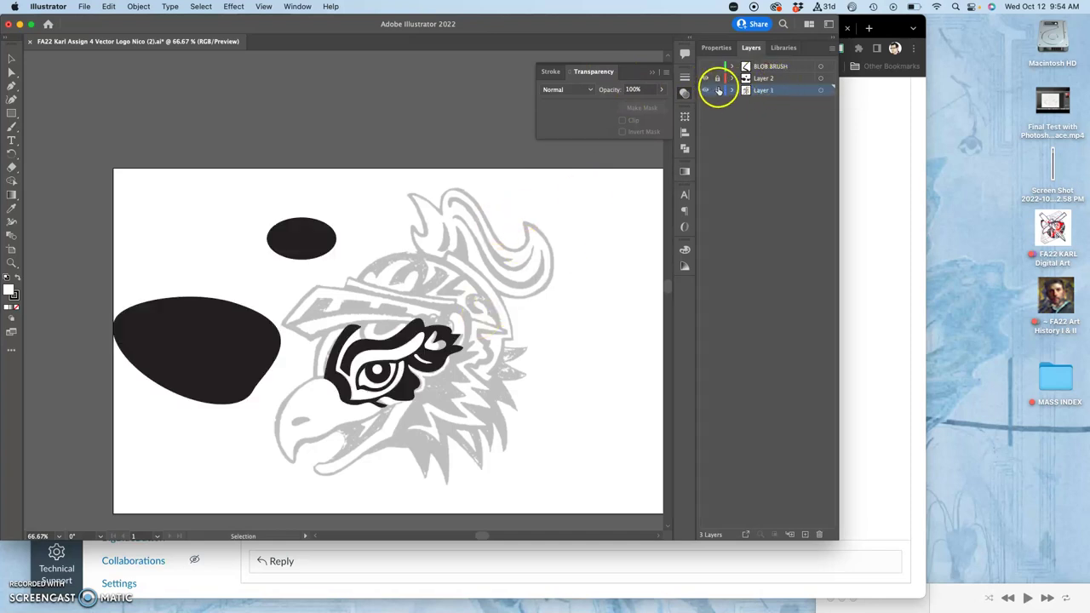
# - Hide Layer 1, unlock and expand Layer 2, and switch to the Direct Selection tool
pyautogui.click(705, 89)
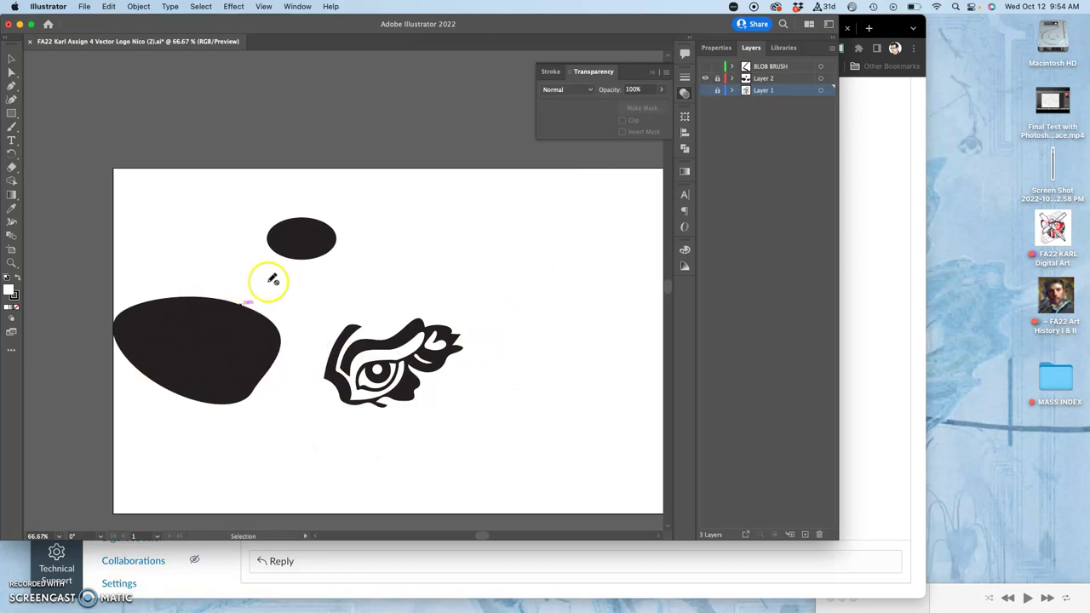
pyautogui.click(719, 78)
pyautogui.click(731, 78)
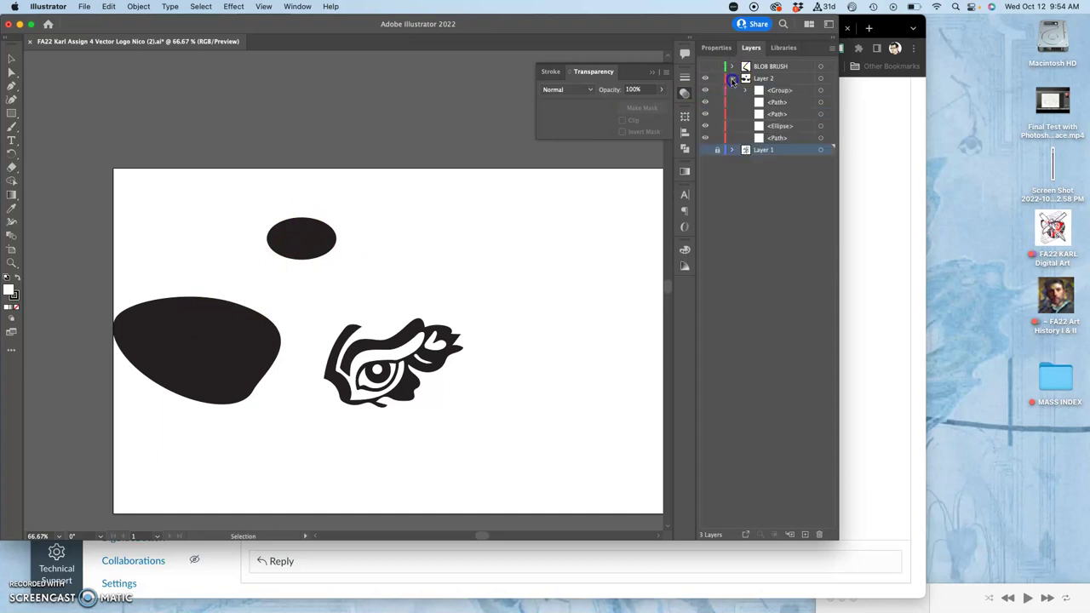
pyautogui.click(12, 73)
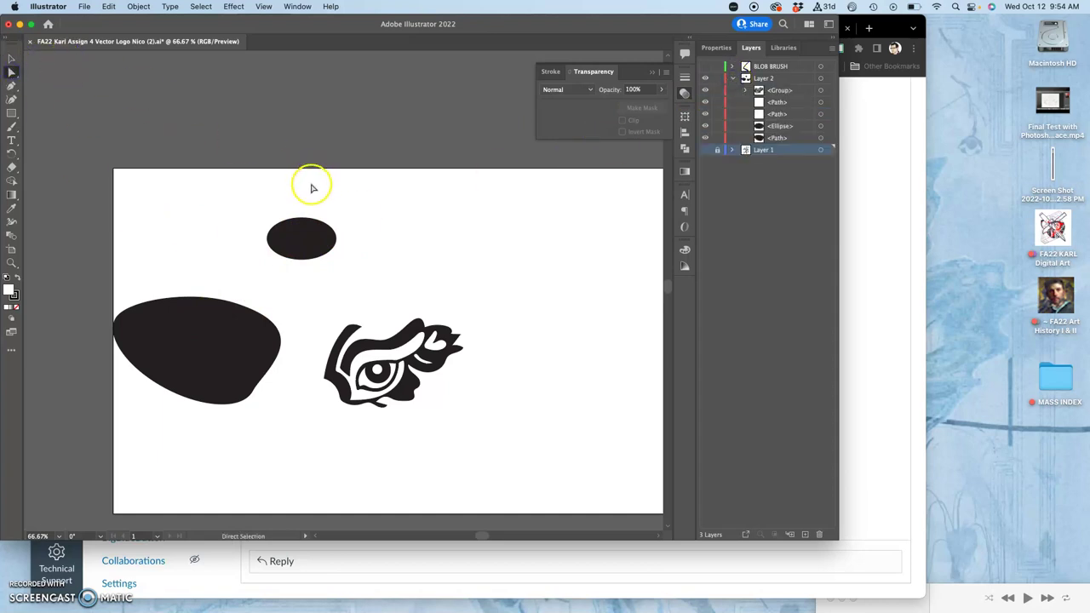
# - Delete the small black ellipse and the large dark blob
pyautogui.click(304, 238)
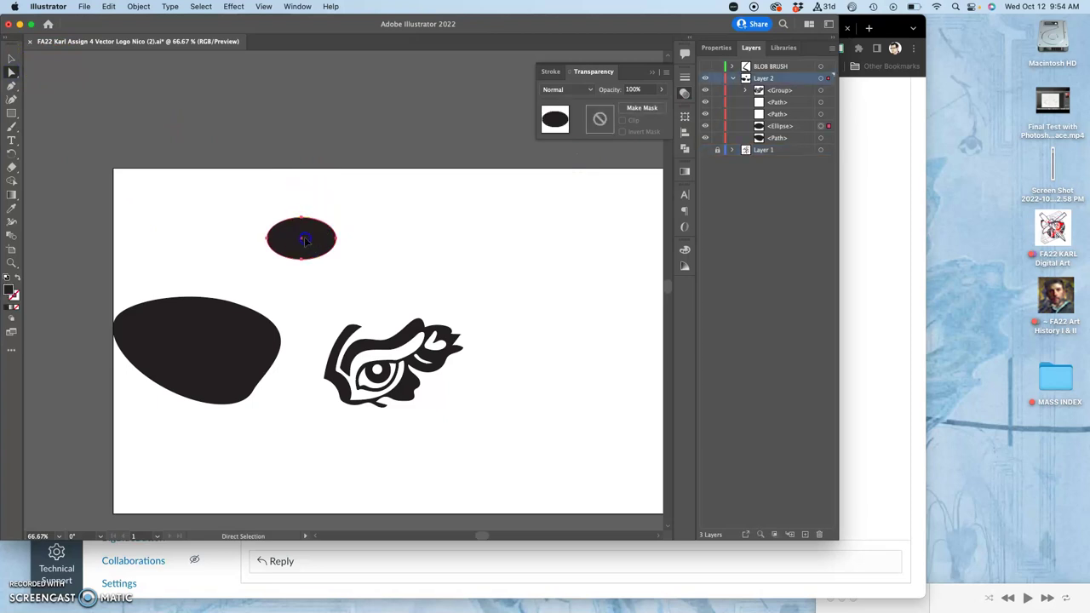
pyautogui.click(807, 129)
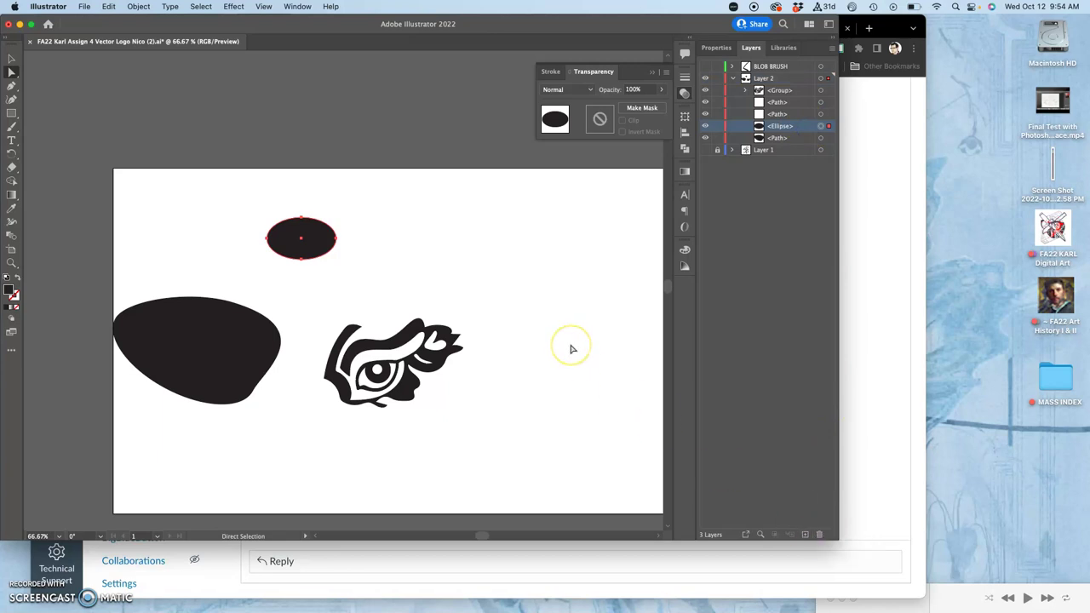
pyautogui.press('Delete')
pyautogui.click(247, 345)
pyautogui.click(247, 345)
pyautogui.press('Delete')
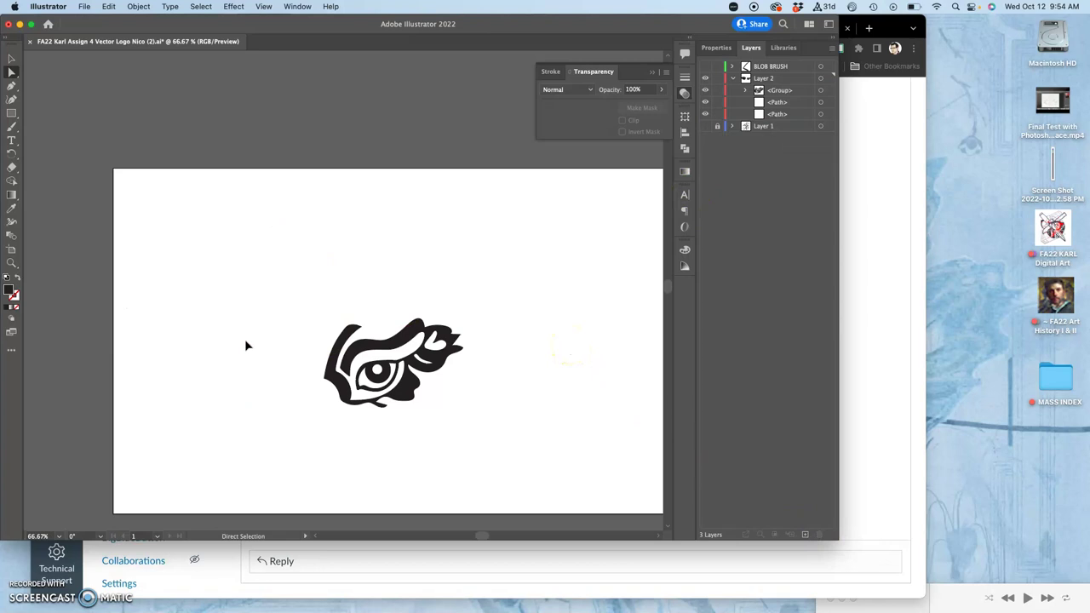
# - Select the traced eye compound path in the Group, zoom in, then return to 100%
pyautogui.click(745, 90)
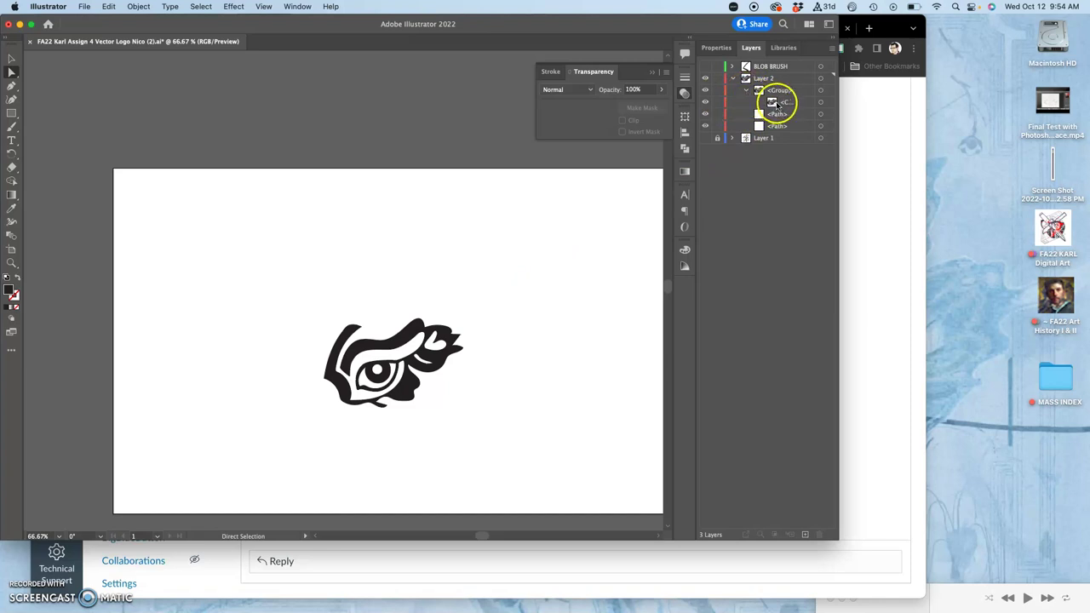
pyautogui.click(821, 102)
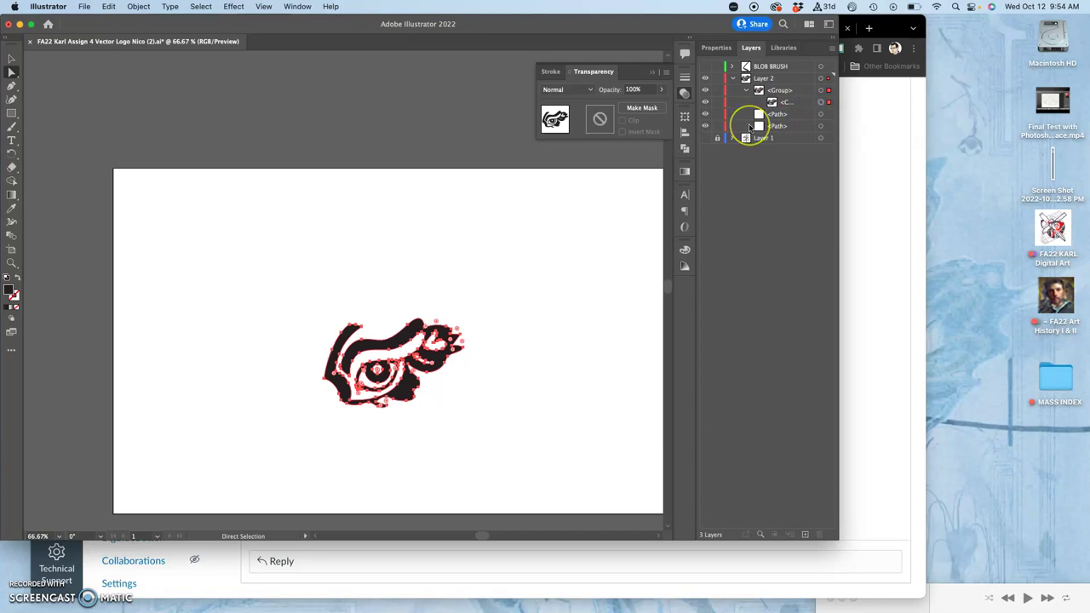
pyautogui.press('super+equal')
pyautogui.press('super+equal')
pyautogui.press('super+equal')
pyautogui.press('super+equal')
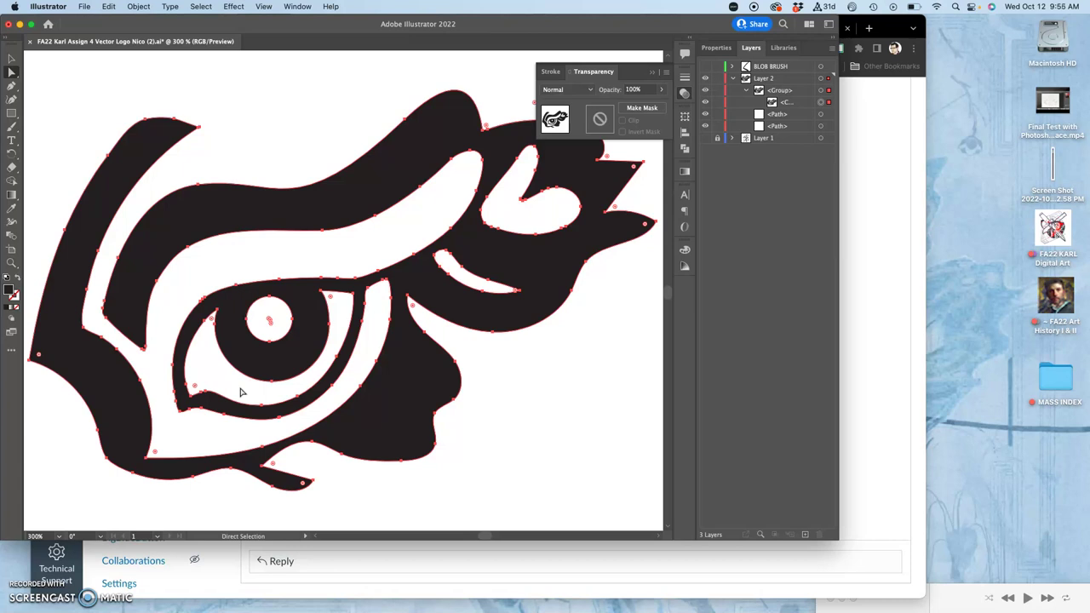
pyautogui.press('super+1')
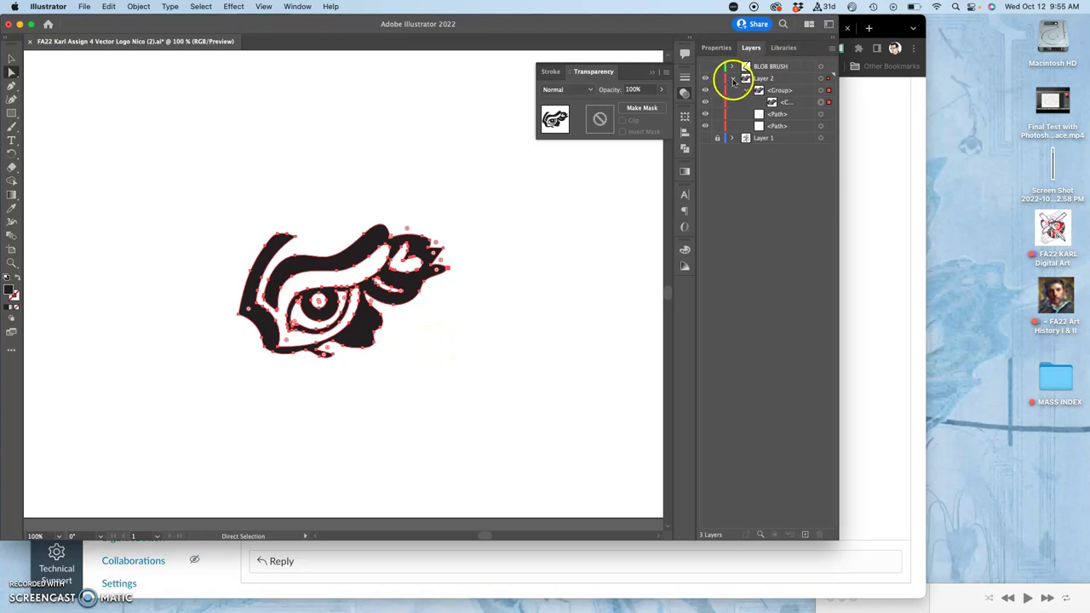
# - Collapse Layer 2, show BLOB BRUSH and Layer 1, and select the '<' stroke
pyautogui.click(732, 79)
pyautogui.click(706, 67)
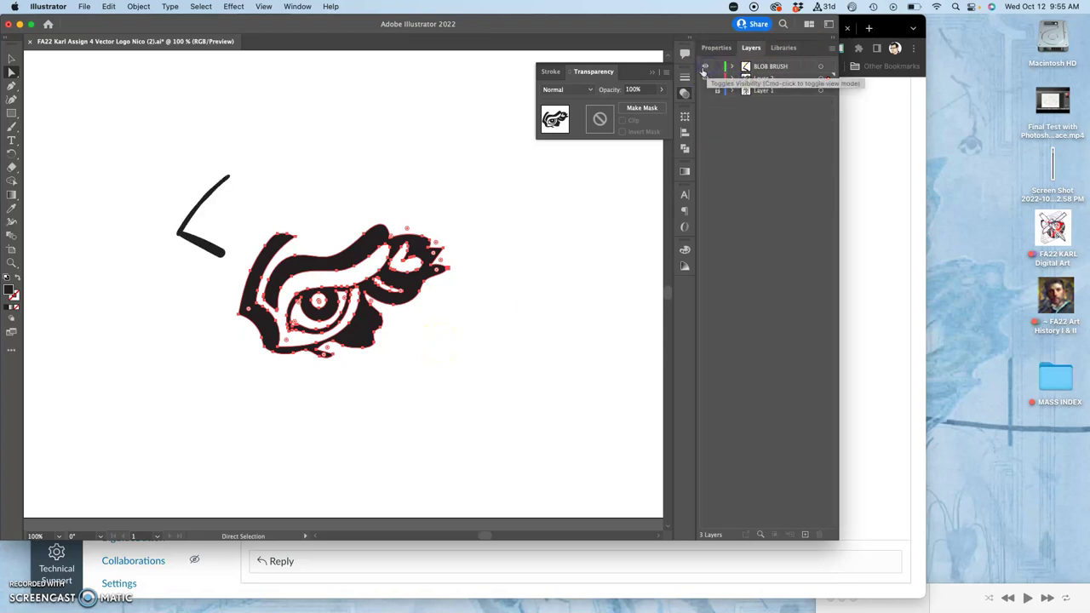
pyautogui.click(704, 90)
pyautogui.click(192, 214)
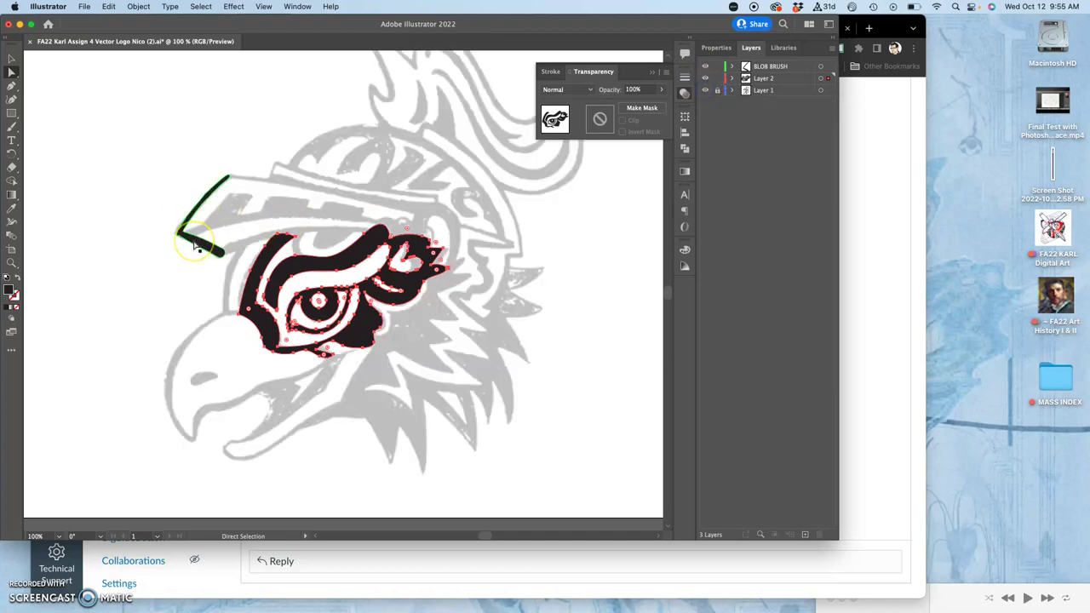
# - Zoom to 400% on the '<' stroke and select its whole outline path
pyautogui.press('super+equal')
pyautogui.press('super+equal')
pyautogui.press('super+equal')
pyautogui.press('super+equal')
pyautogui.hscroll(-5, 194, 246)
pyautogui.scroll(2, 194, 247)
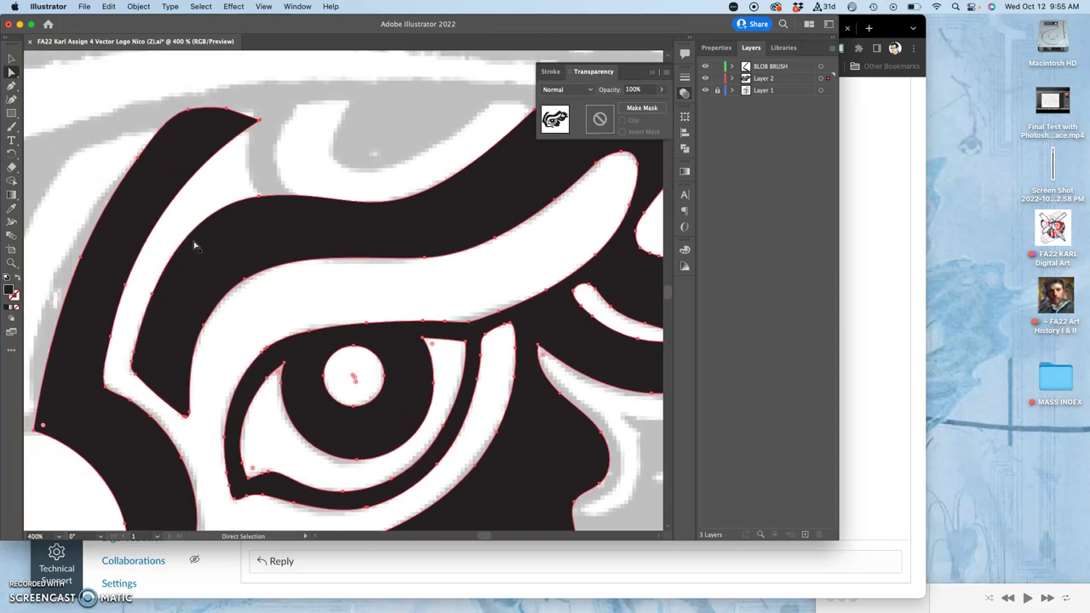
pyautogui.hscroll(-10, 194, 246)
pyautogui.scroll(5, 194, 246)
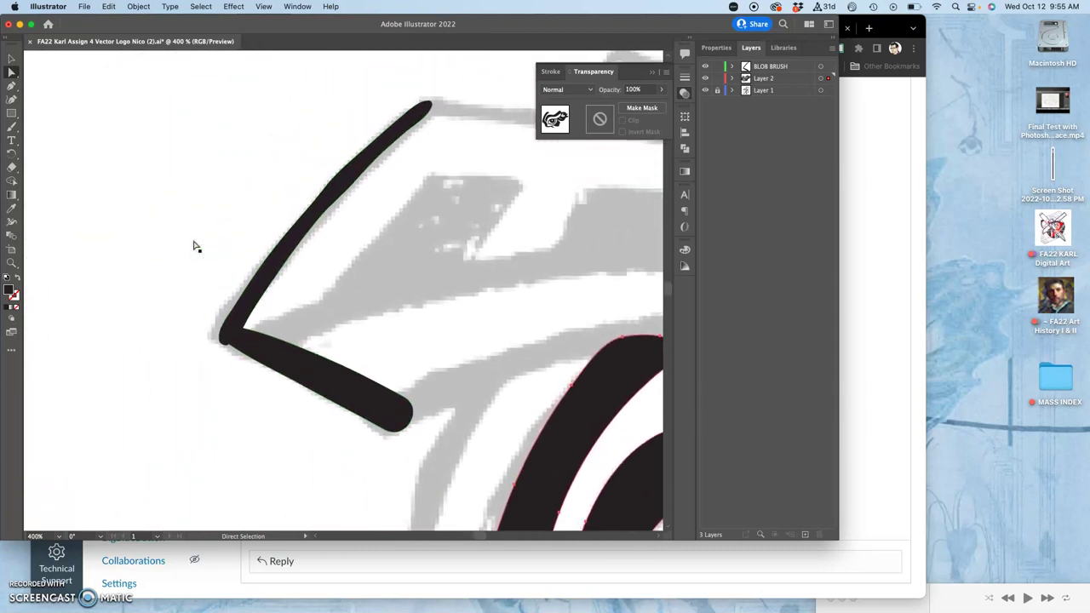
pyautogui.moveTo(289, 219); pyautogui.dragTo(287, 243)
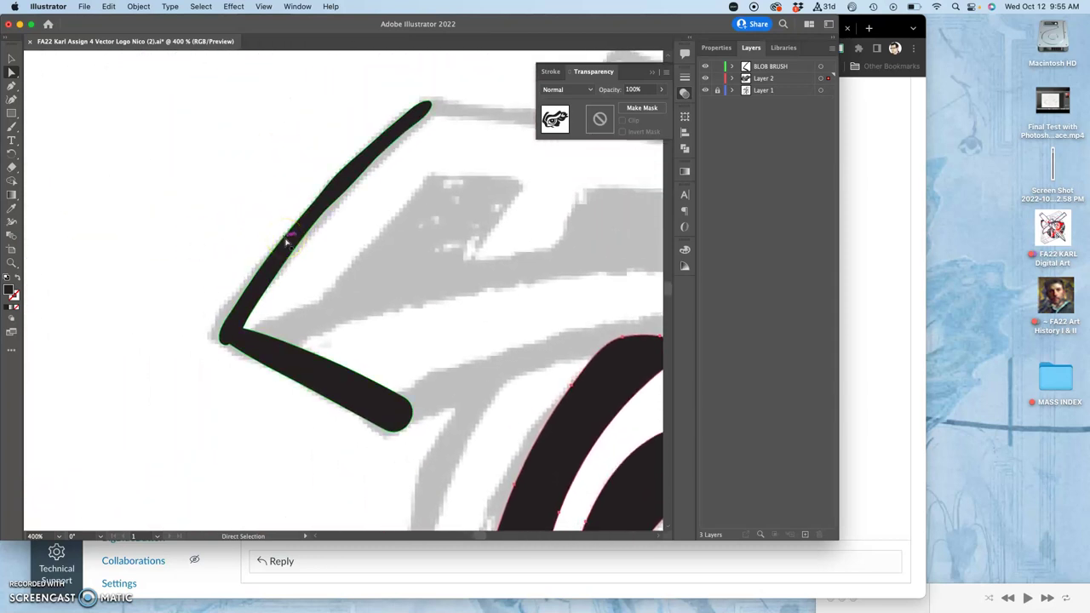
pyautogui.click(332, 228)
pyautogui.click(329, 219)
# - Deselect, lock Layer 2, and make BLOB BRUSH the active layer
pyautogui.click(511, 77)
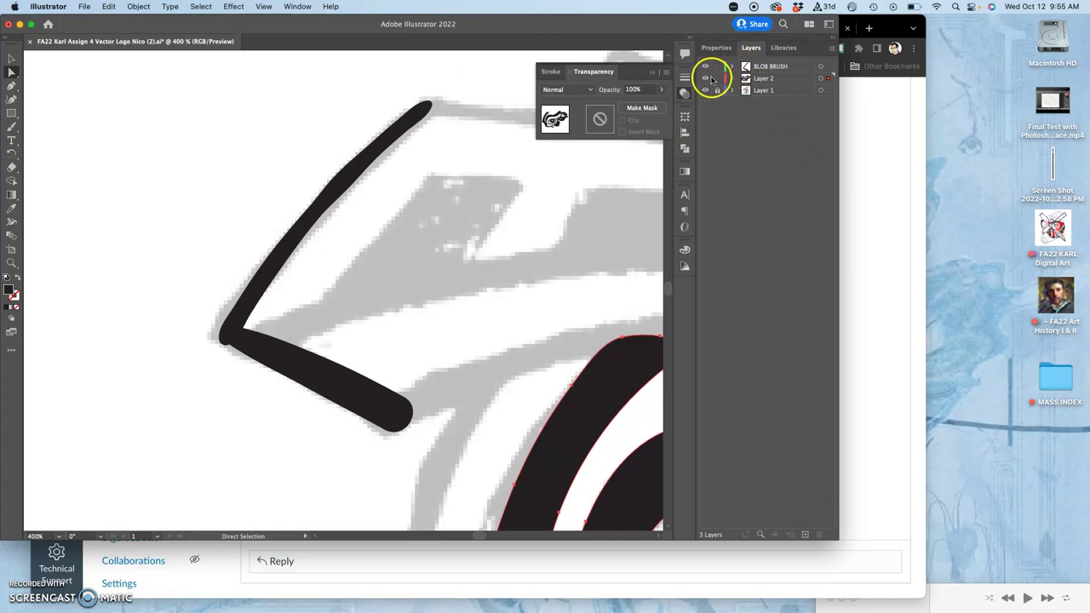
pyautogui.click(717, 78)
pyautogui.click(771, 67)
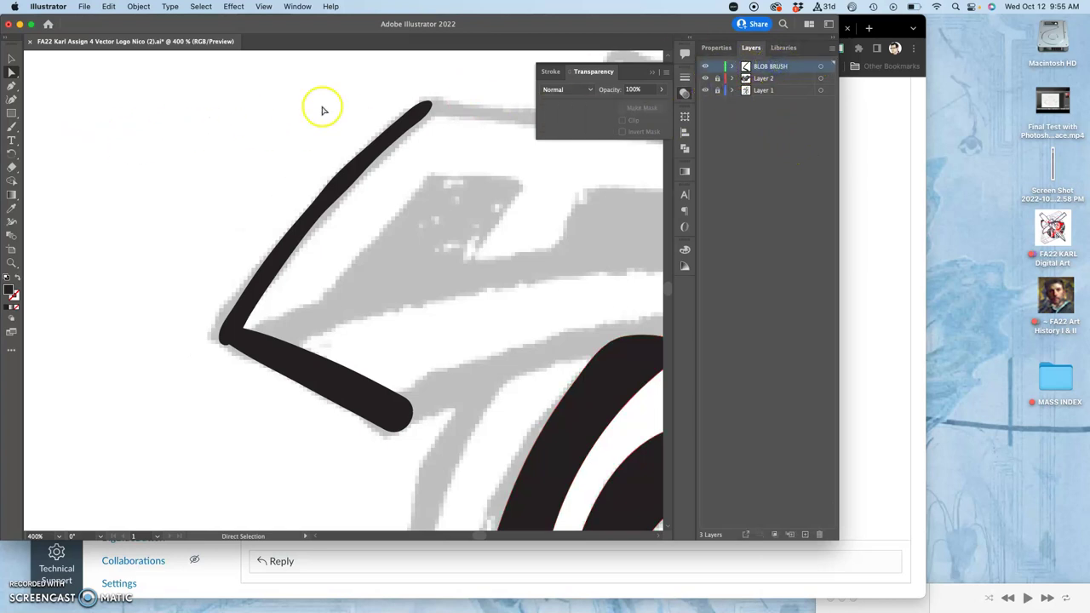
# - With the Blob Brush Tool, thicken the upper arc and paint a merged stroke rightward from the lower tip
pyautogui.click(13, 126)
pyautogui.click(13, 126)
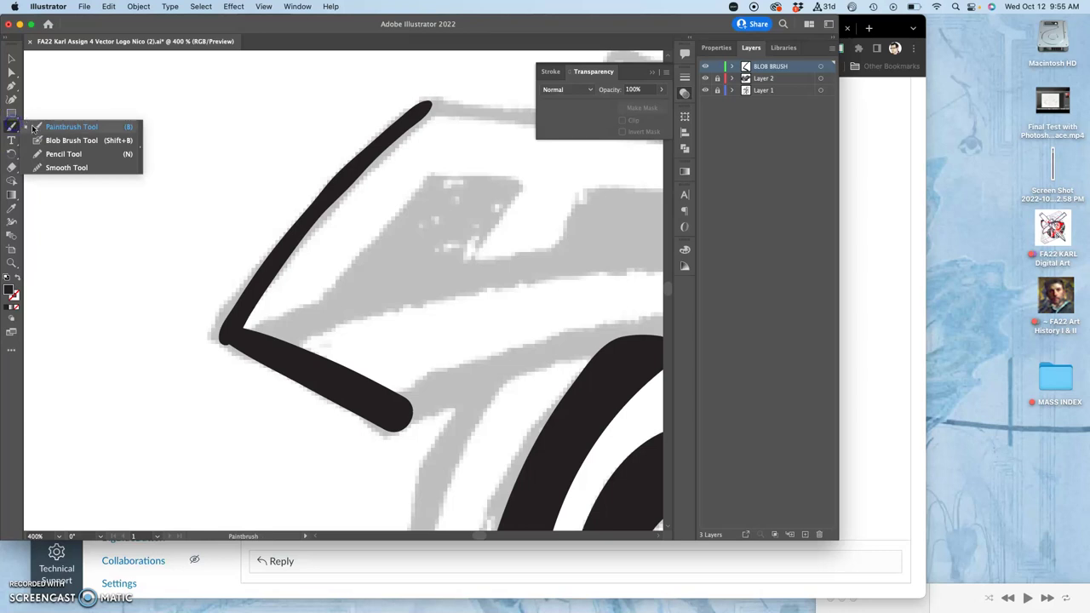
pyautogui.click(53, 142)
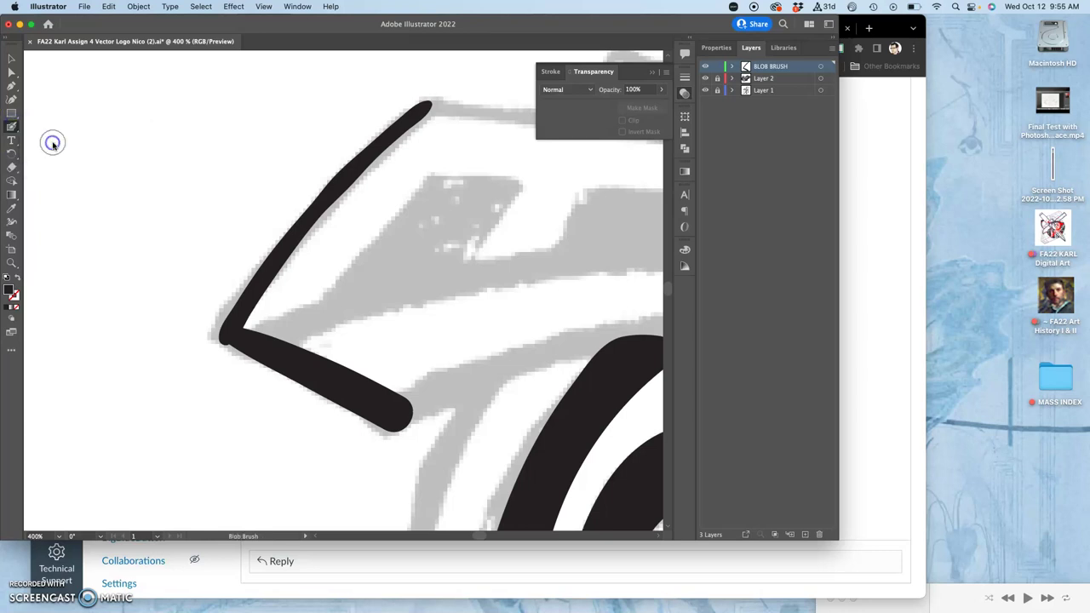
pyautogui.click(433, 104)
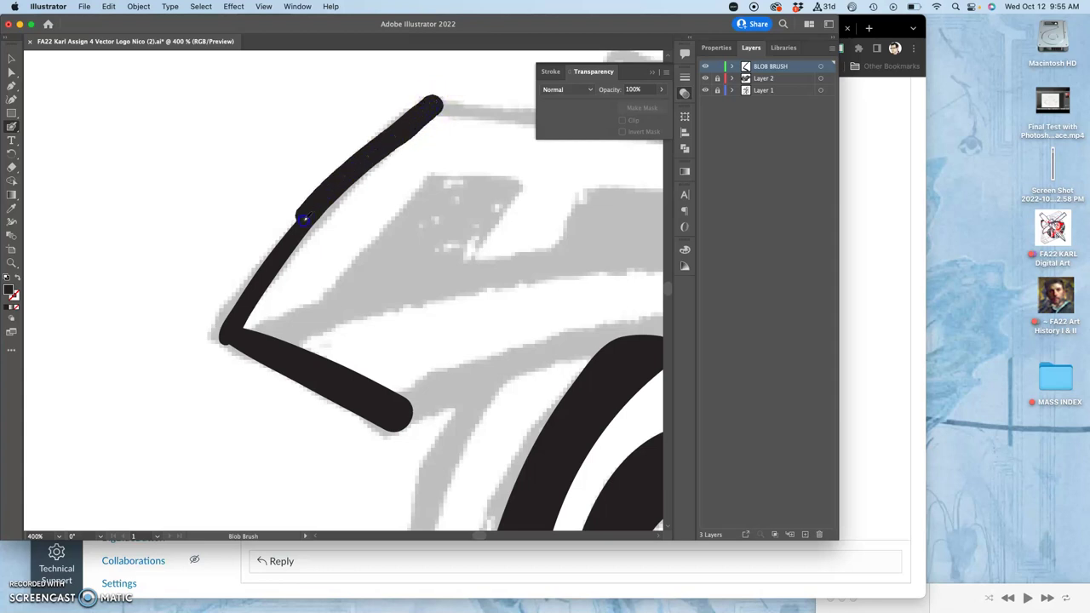
pyautogui.moveTo(230, 336); pyautogui.dragTo(230, 336)
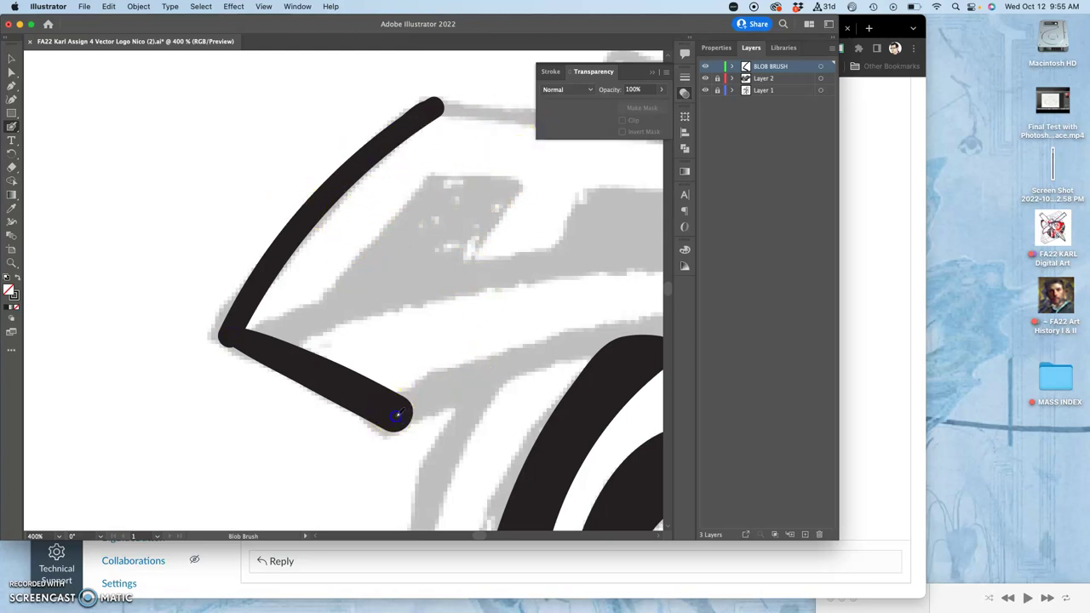
pyautogui.moveTo(398, 414); pyautogui.dragTo(637, 329)
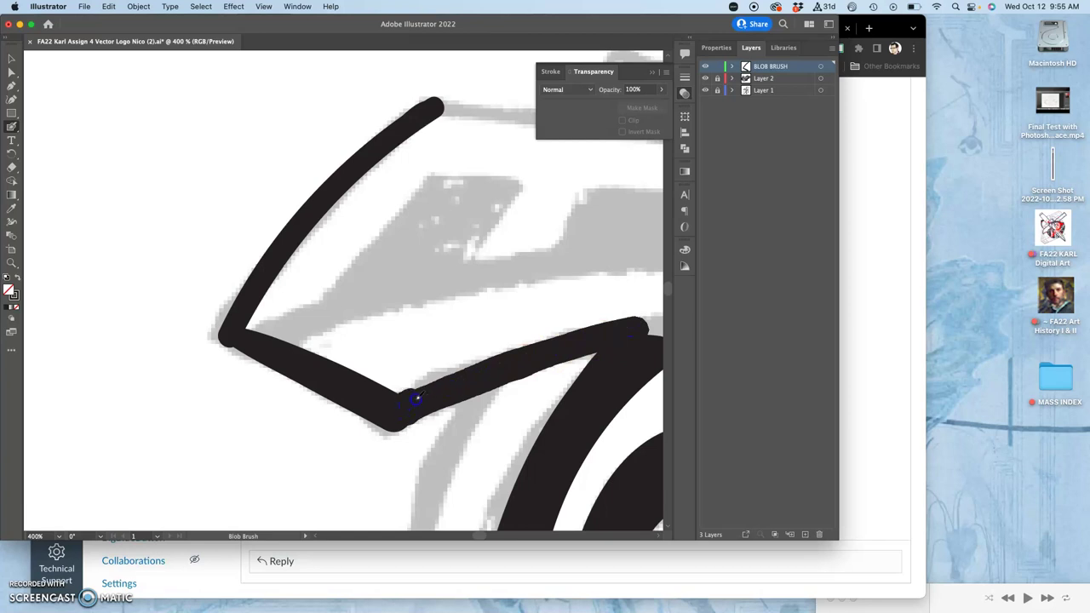
pyautogui.moveTo(629, 334); pyautogui.dragTo(628, 334)
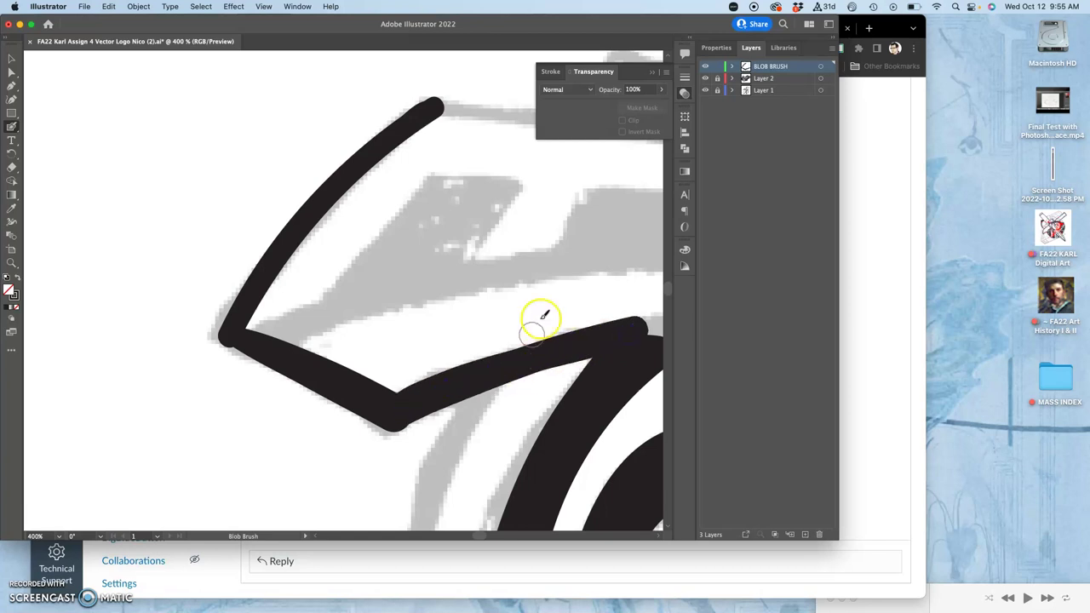
# - Confirm Blob Brush size, zoom to 200%, and trace the brim over the head into a zigzag
pyautogui.doubleClick(11, 128)
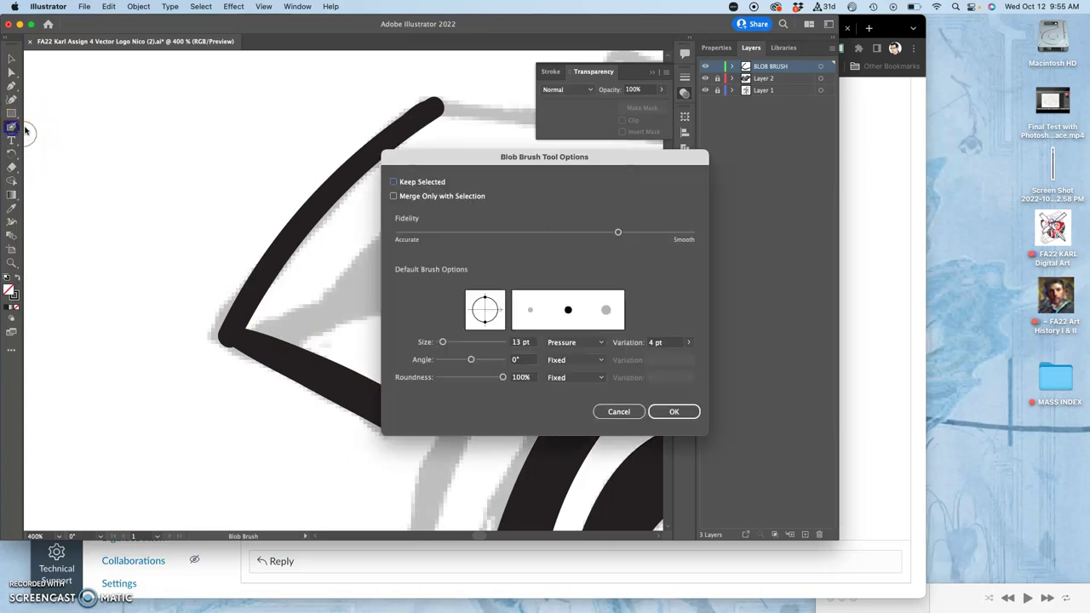
pyautogui.click(673, 412)
pyautogui.press('super+minus')
pyautogui.press('super+minus')
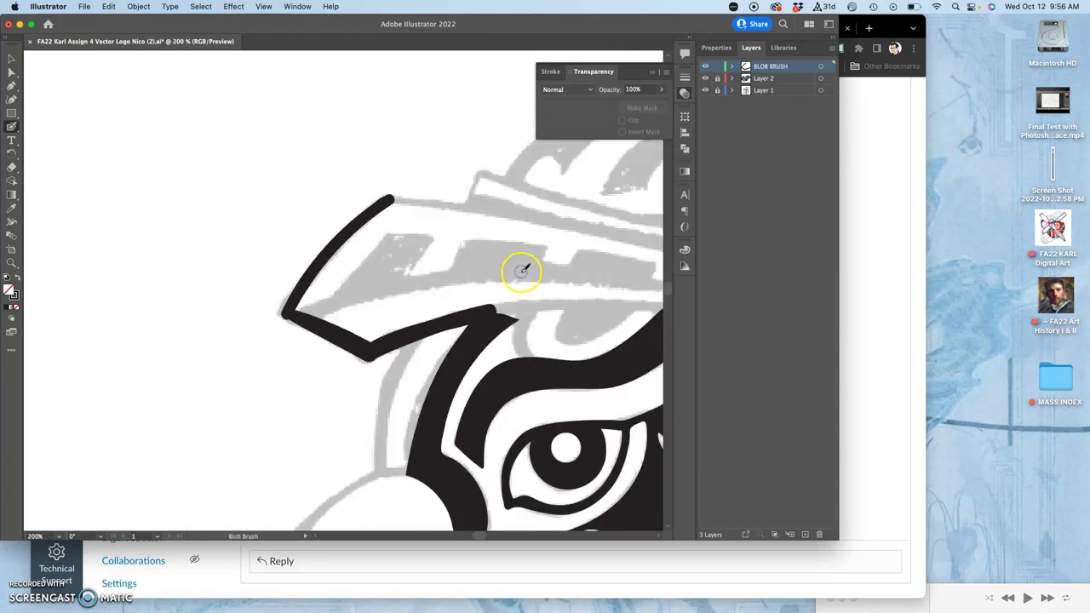
pyautogui.moveTo(499, 214); pyautogui.dragTo(281, 201)
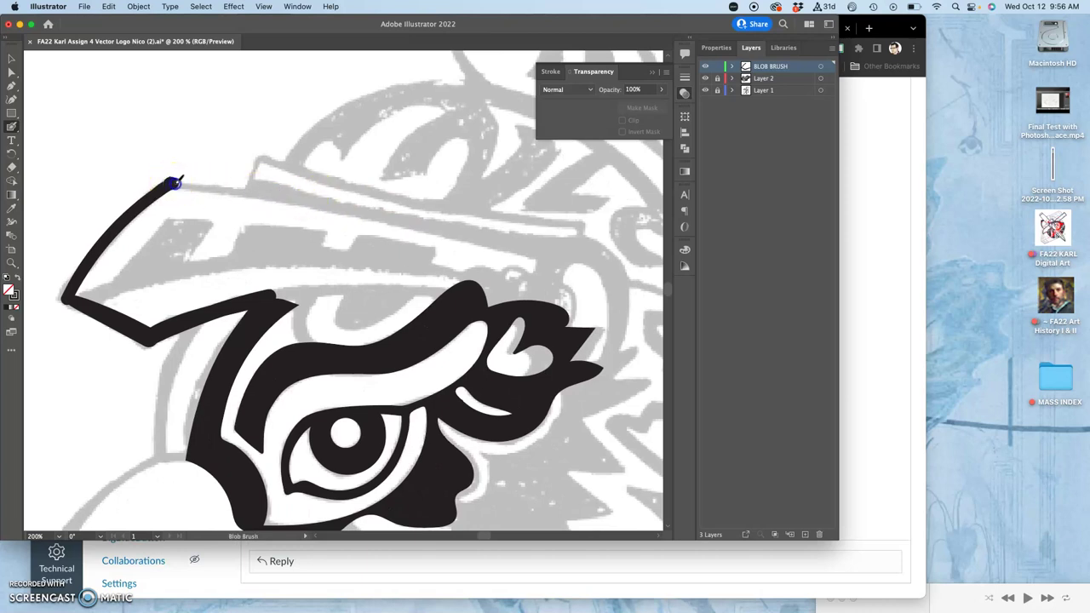
pyautogui.moveTo(230, 185)
pyautogui.mouseDown()
pyautogui.moveTo(415, 218)
pyautogui.moveTo(554, 259)
pyautogui.moveTo(574, 244)
pyautogui.moveTo(604, 253)
pyautogui.moveTo(620, 291)
pyautogui.moveTo(603, 364)
pyautogui.moveTo(641, 342)
pyautogui.moveTo(600, 384)
pyautogui.moveTo(660, 377)
pyautogui.moveTo(564, 417)
pyautogui.moveTo(612, 457)
pyautogui.mouseUp()
pyautogui.moveTo(562, 480); pyautogui.dragTo(607, 510)
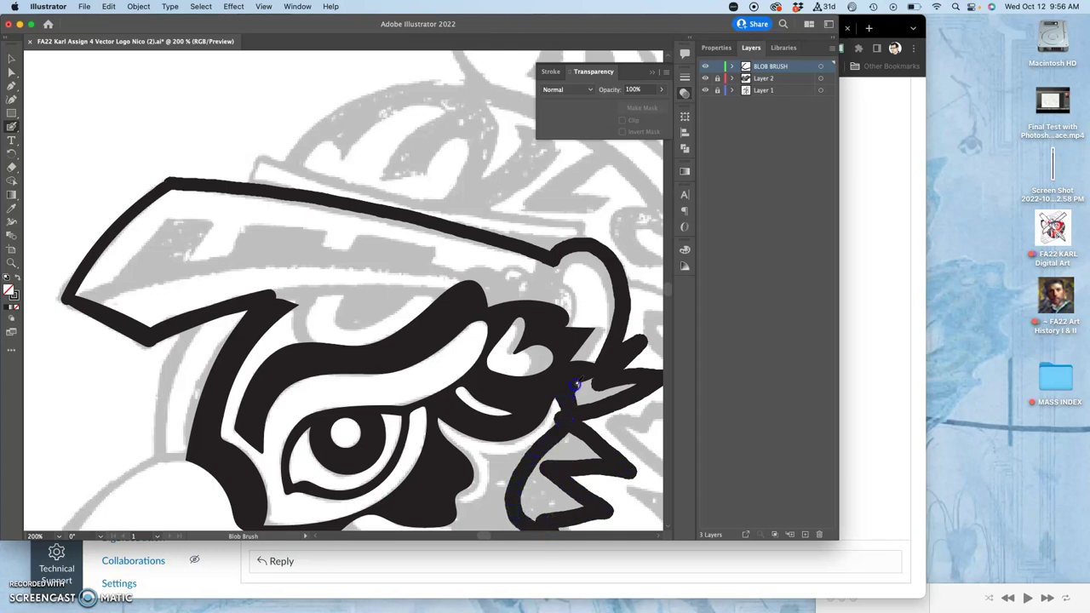
pyautogui.moveTo(601, 373); pyautogui.dragTo(603, 370)
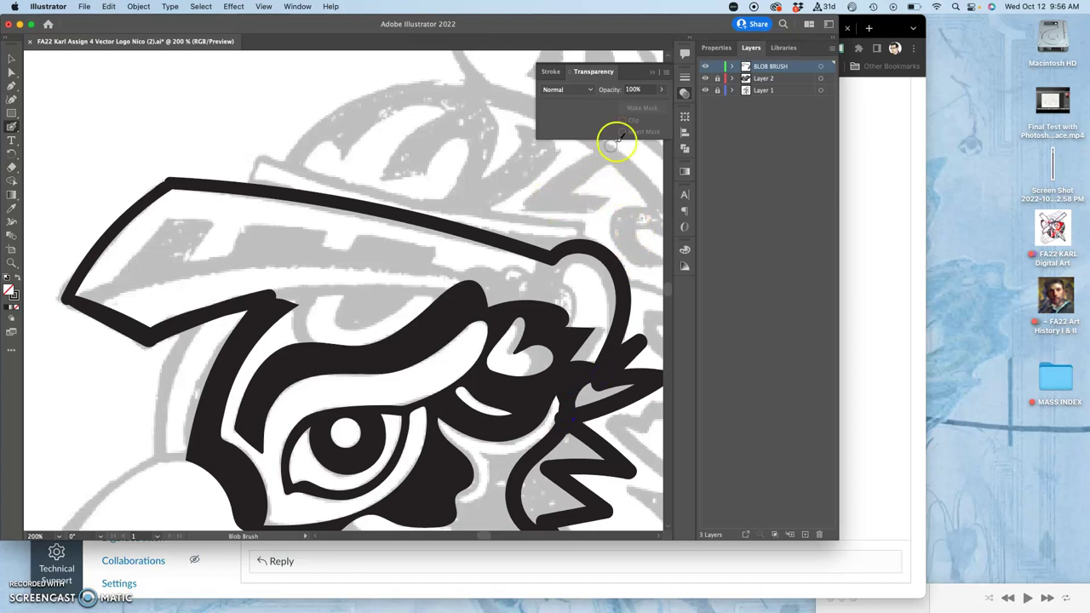
# - Hide Layer 2 and Layer 1, then paint the lower zigzag into a solid black shape
pyautogui.click(705, 78)
pyautogui.click(705, 90)
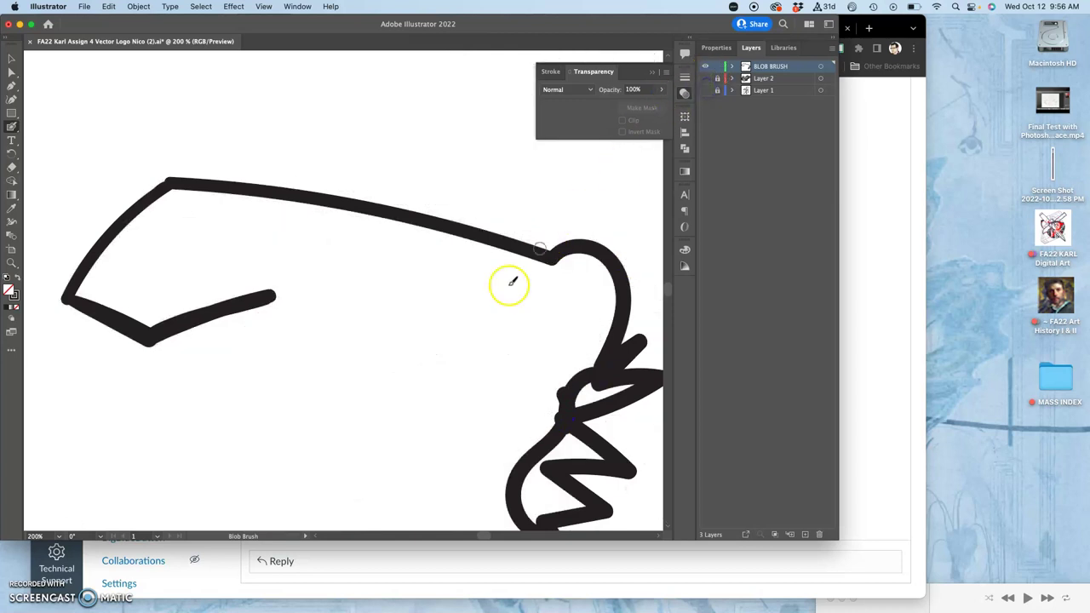
pyautogui.scroll(-5, 530, 333)
pyautogui.hscroll(3, 531, 333)
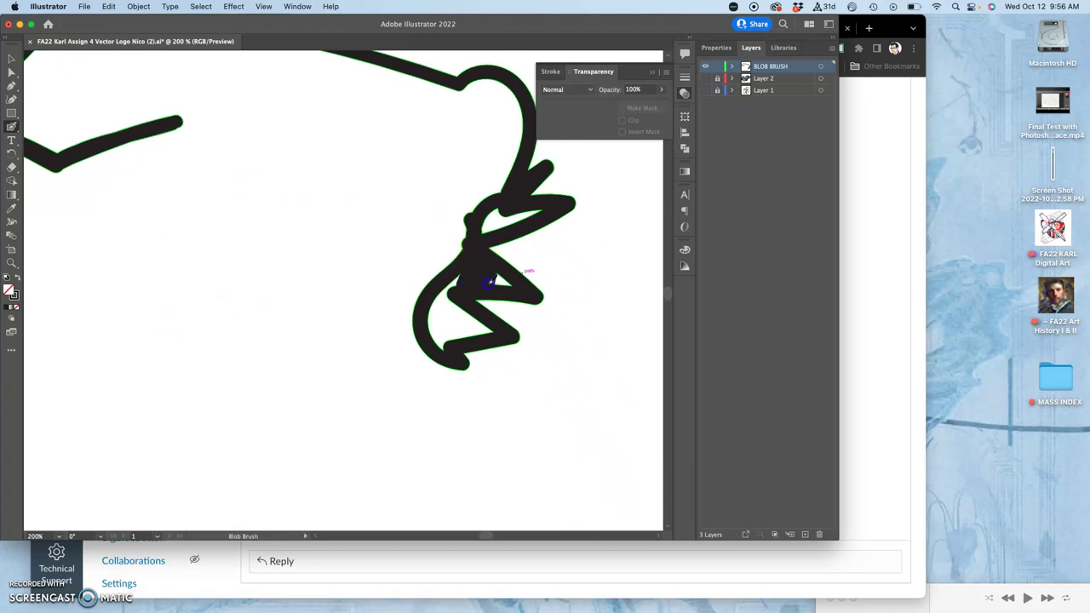
pyautogui.moveTo(517, 281); pyautogui.dragTo(467, 277)
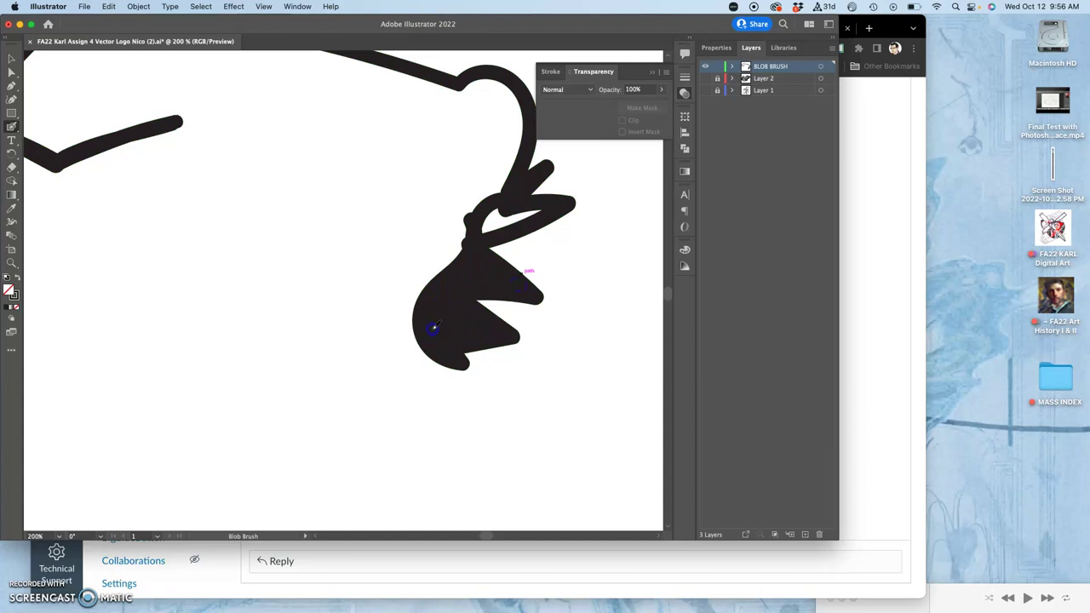
pyautogui.moveTo(454, 312); pyautogui.dragTo(470, 284)
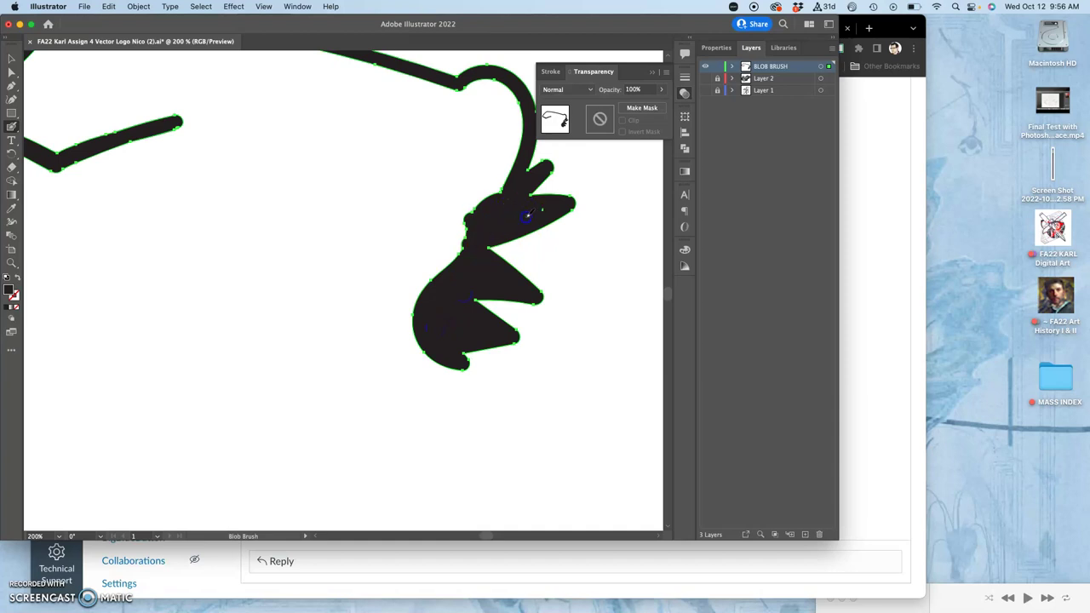
# - Deselect all, zoom in closer, and select the brush outline shapes
pyautogui.press('super+shift+a')
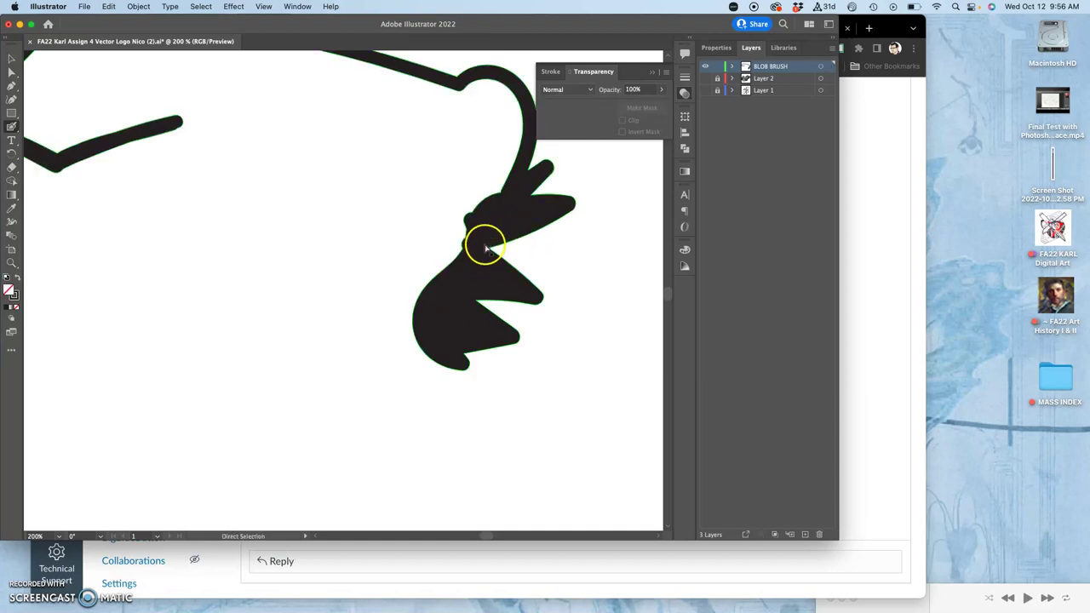
pyautogui.press('super+equal')
pyautogui.scroll(3, 404, 253)
pyautogui.hscroll(-5, 404, 253)
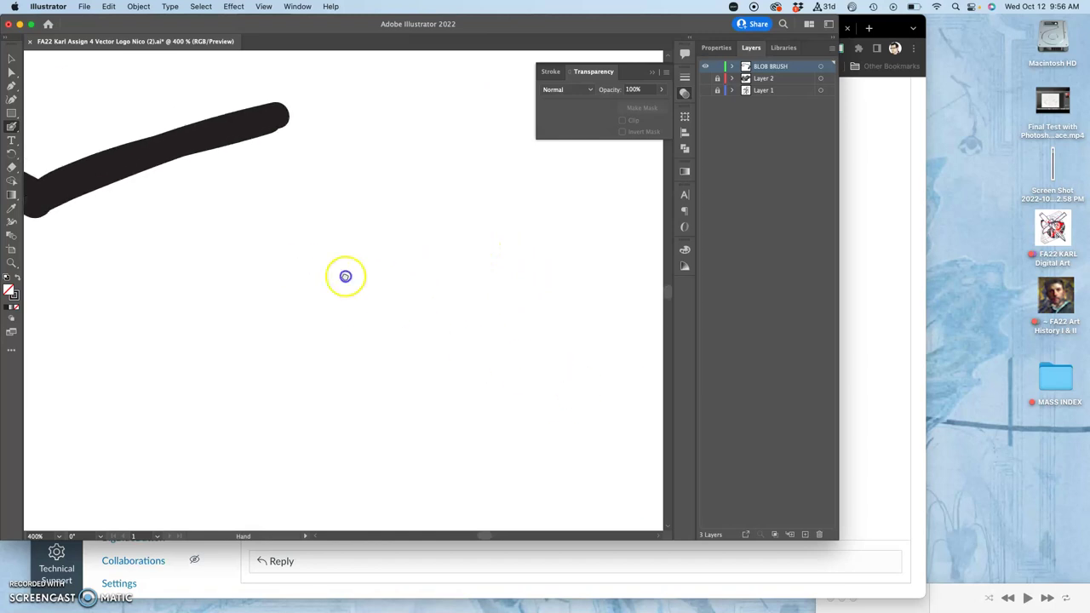
pyautogui.hscroll(-5, 384, 260)
pyautogui.scroll(2, 384, 261)
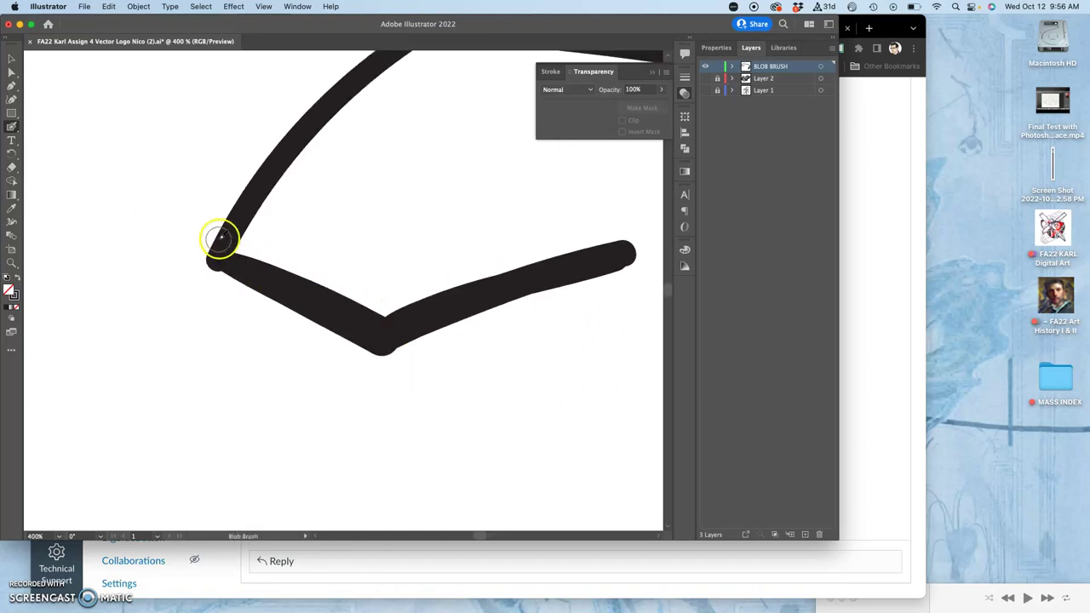
pyautogui.keyDown('super'); pyautogui.click(262, 276); pyautogui.keyUp('super')
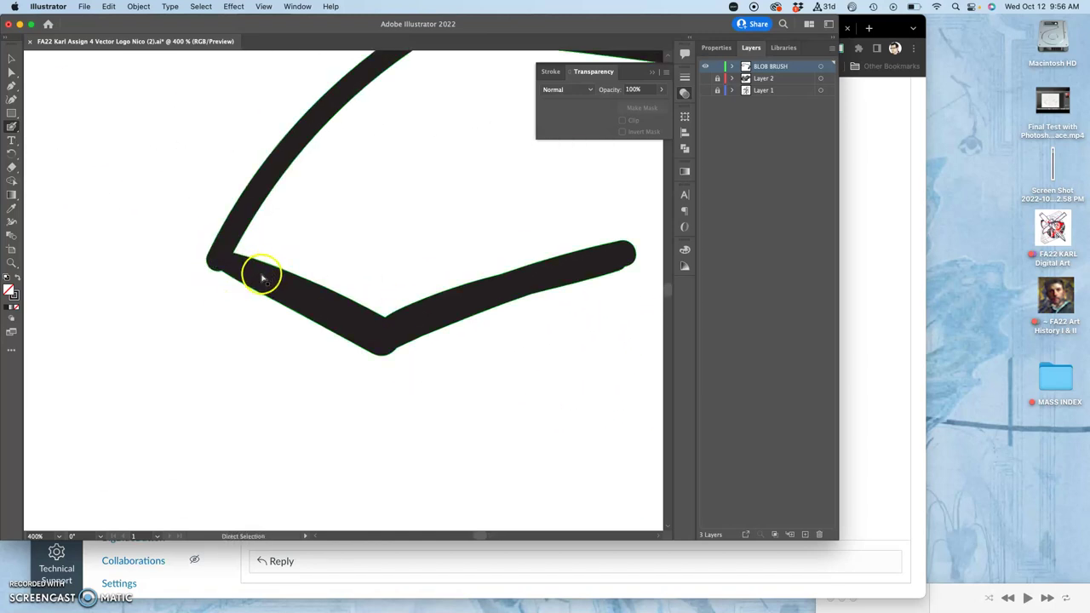
# - Switch to the Pencil tool, zoom to 100%, hide BLOB BRUSH, and show Layer 1 and Layer 2
pyautogui.click(13, 126)
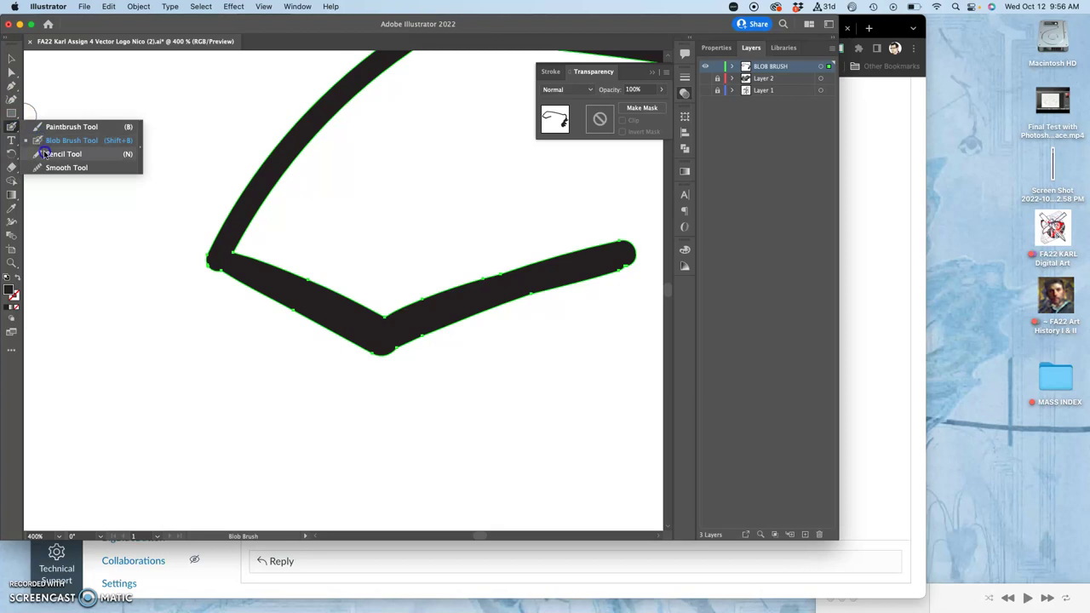
pyautogui.click(44, 152)
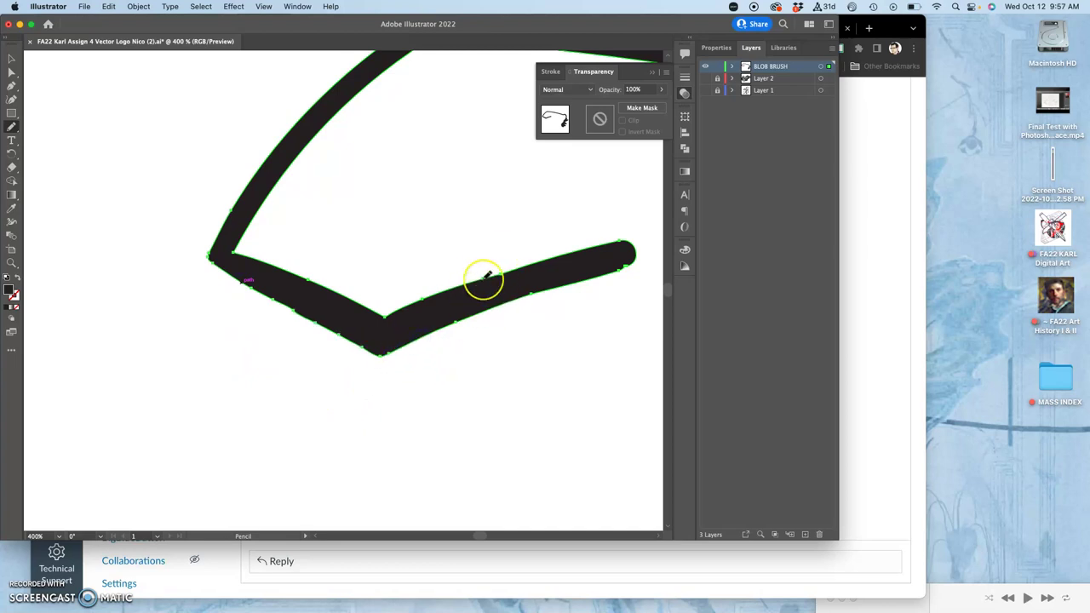
pyautogui.press('super+1')
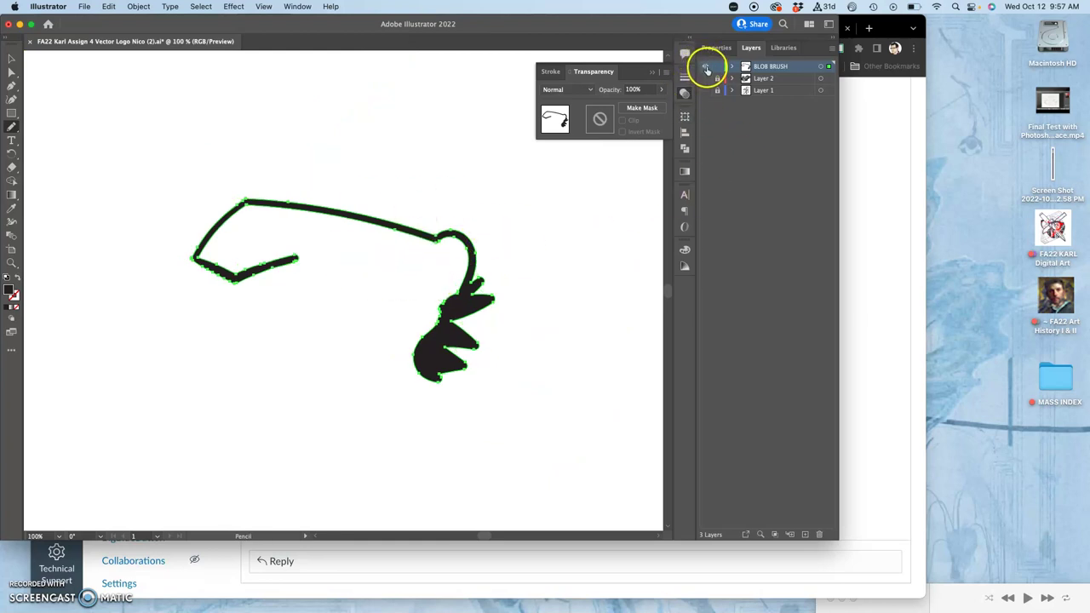
pyautogui.click(706, 67)
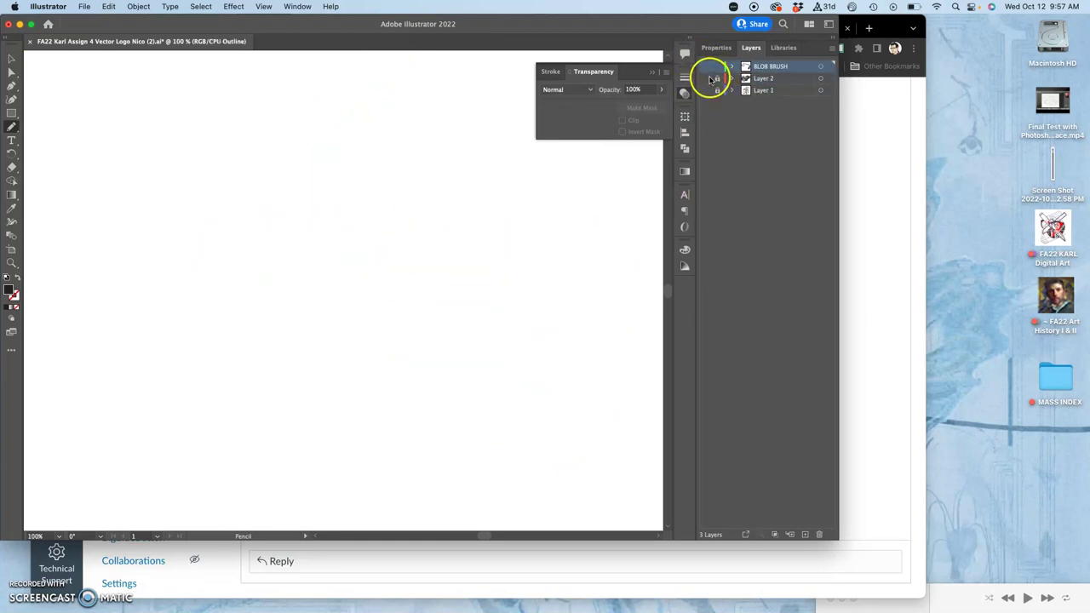
pyautogui.click(705, 89)
pyautogui.click(705, 78)
pyautogui.moveTo(278, 324)
pyautogui.mouseDown()
pyautogui.moveTo(268, 304)
pyautogui.moveTo(280, 372)
pyautogui.moveTo(292, 304)
pyautogui.mouseUp()
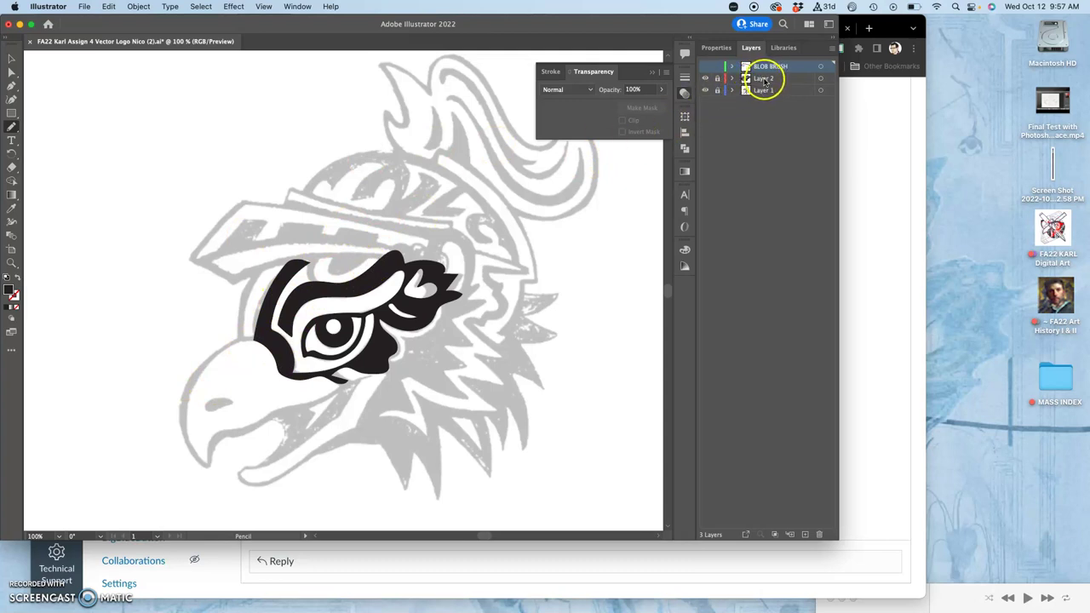
# - Add a layer named MORE PEN TOOL above Layer 2 and pick the Pen tool
pyautogui.click(763, 78)
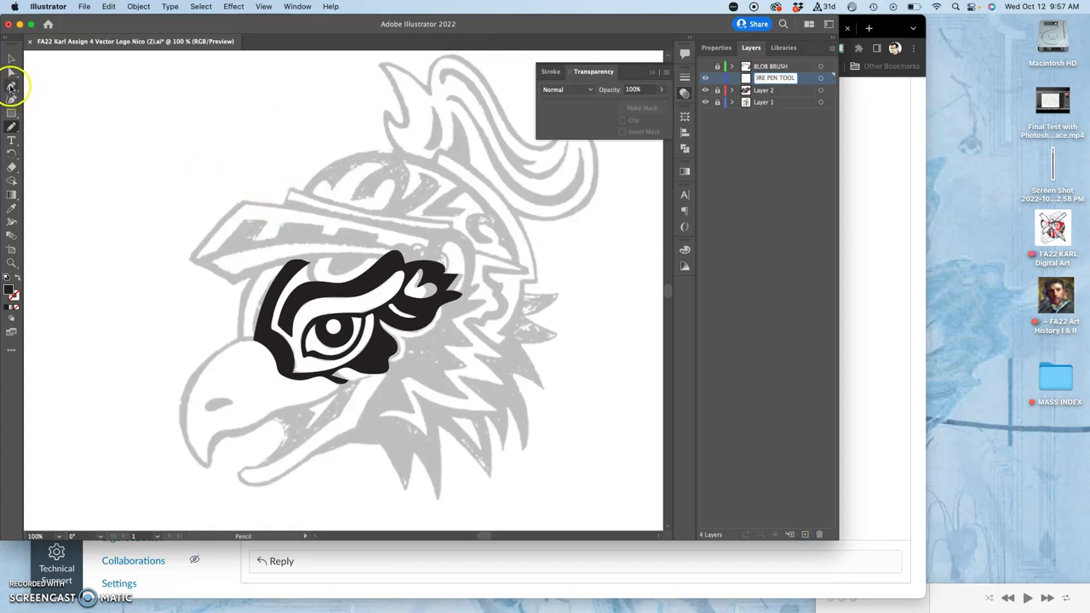
pyautogui.click(11, 85)
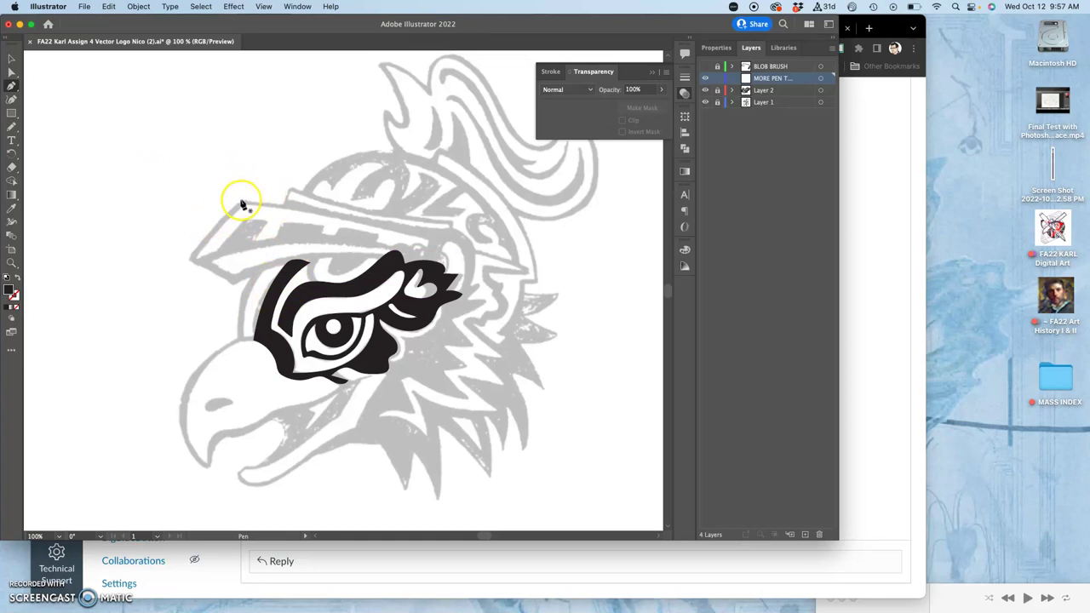
# - At 200% zoom, start a pen shape at the brim's top point, left tip and lower corners
pyautogui.press('super+equal')
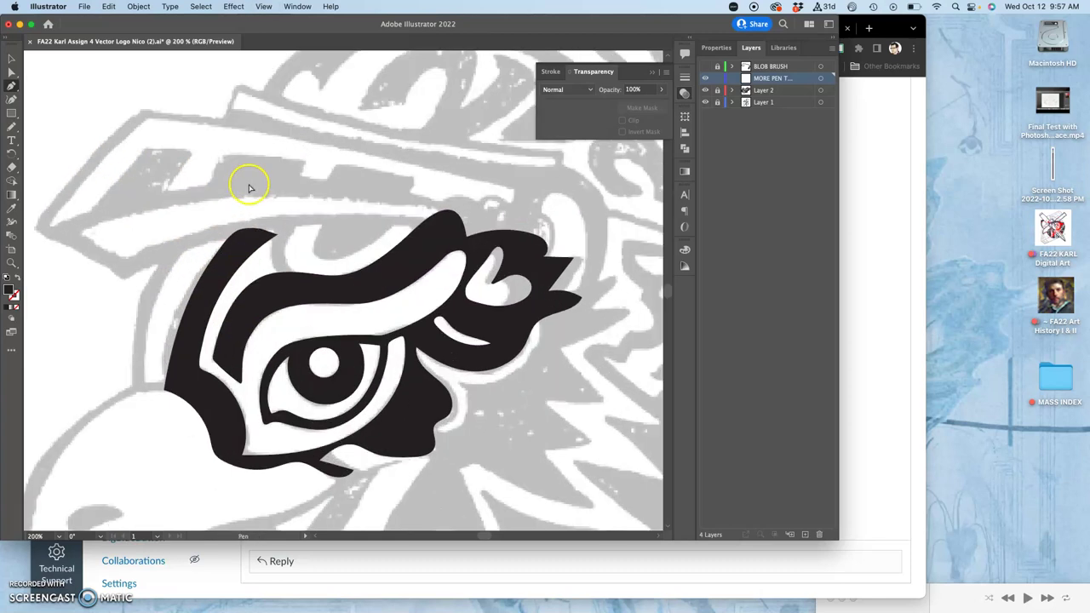
pyautogui.moveTo(247, 189); pyautogui.dragTo(416, 161)
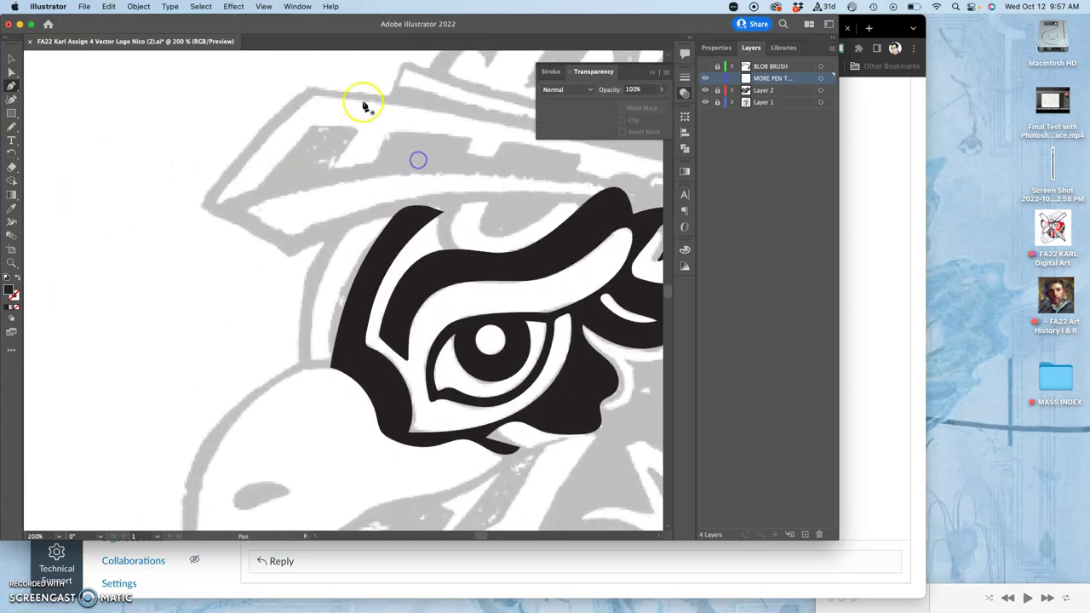
pyautogui.click(305, 88)
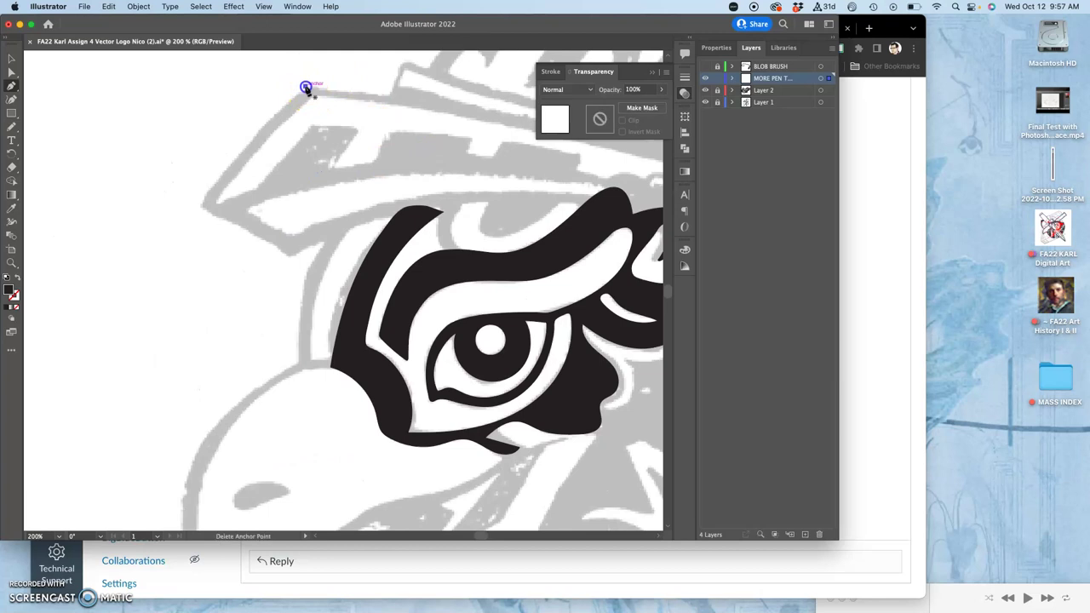
pyautogui.click(201, 205)
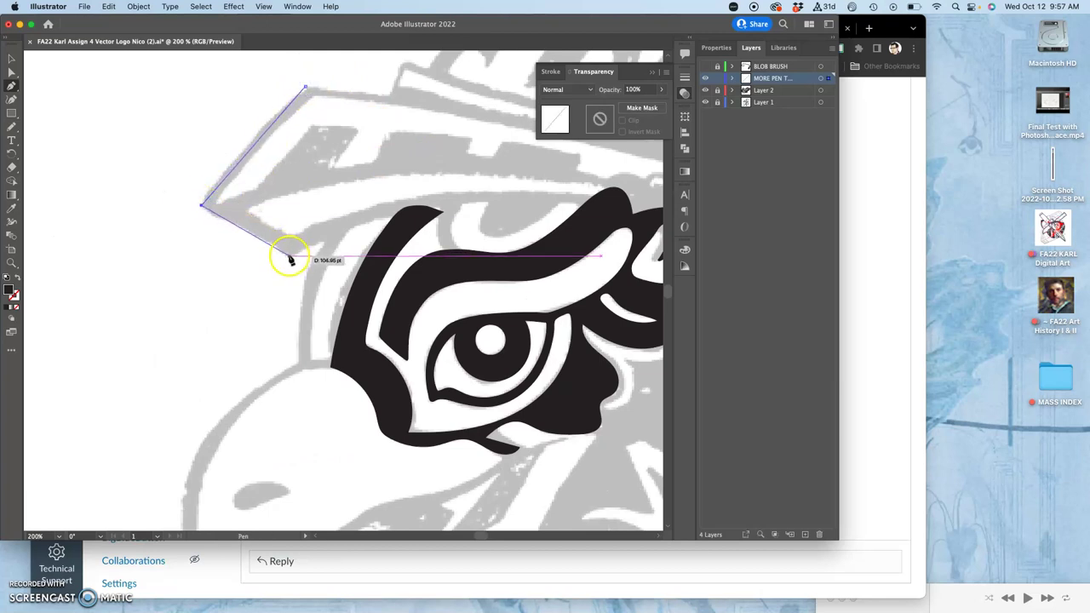
pyautogui.click(290, 257)
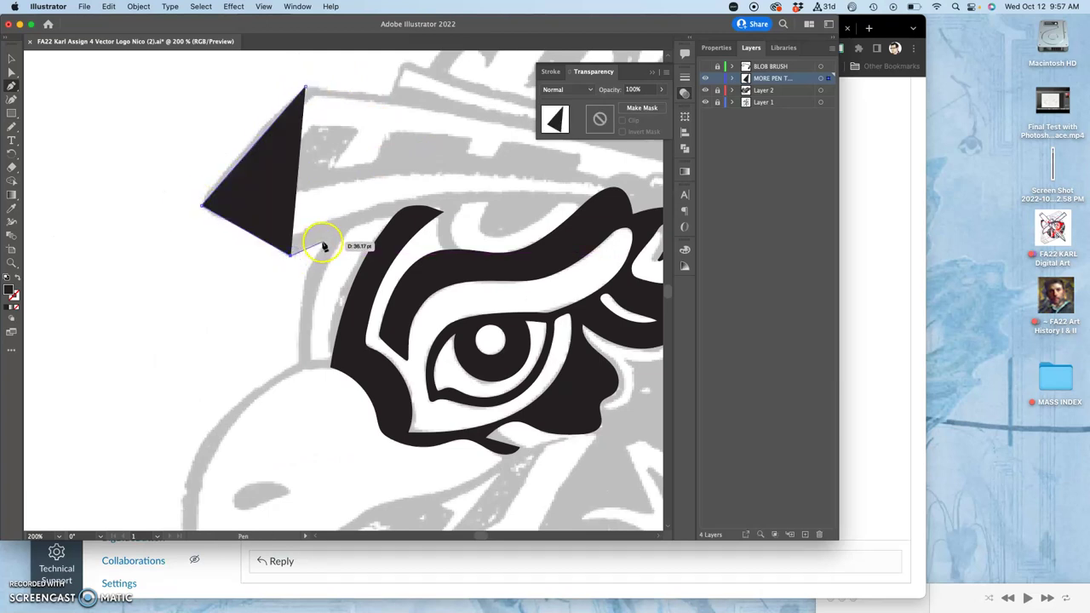
pyautogui.click(324, 242)
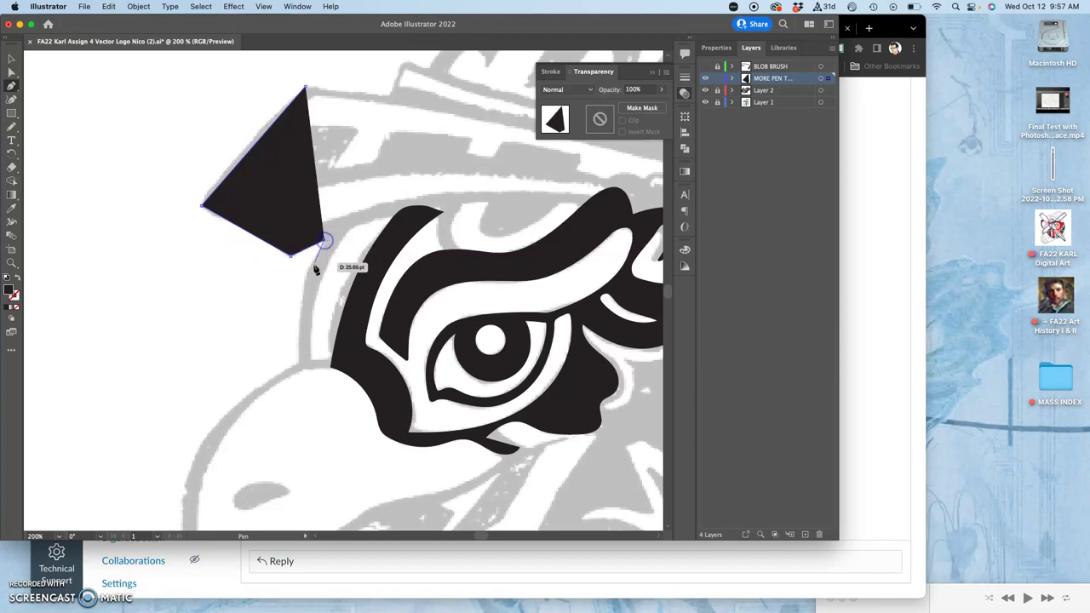
# - Trace down around the narrow notch and back up, closing the black shape on its first anchor
pyautogui.click(298, 362)
pyautogui.moveTo(300, 364); pyautogui.dragTo(315, 363)
pyautogui.click(311, 361)
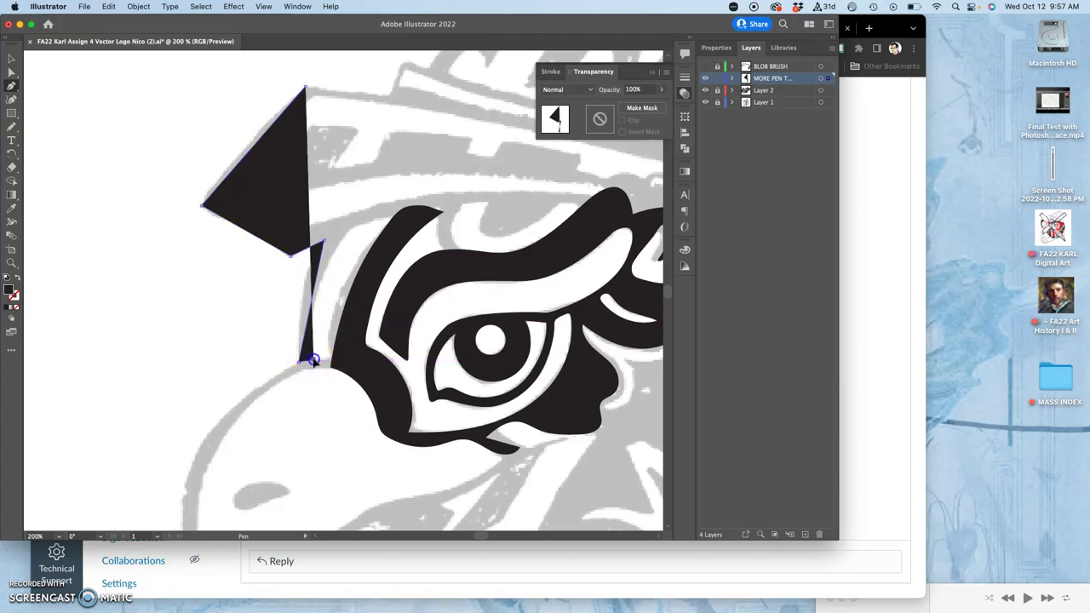
pyautogui.click(349, 230)
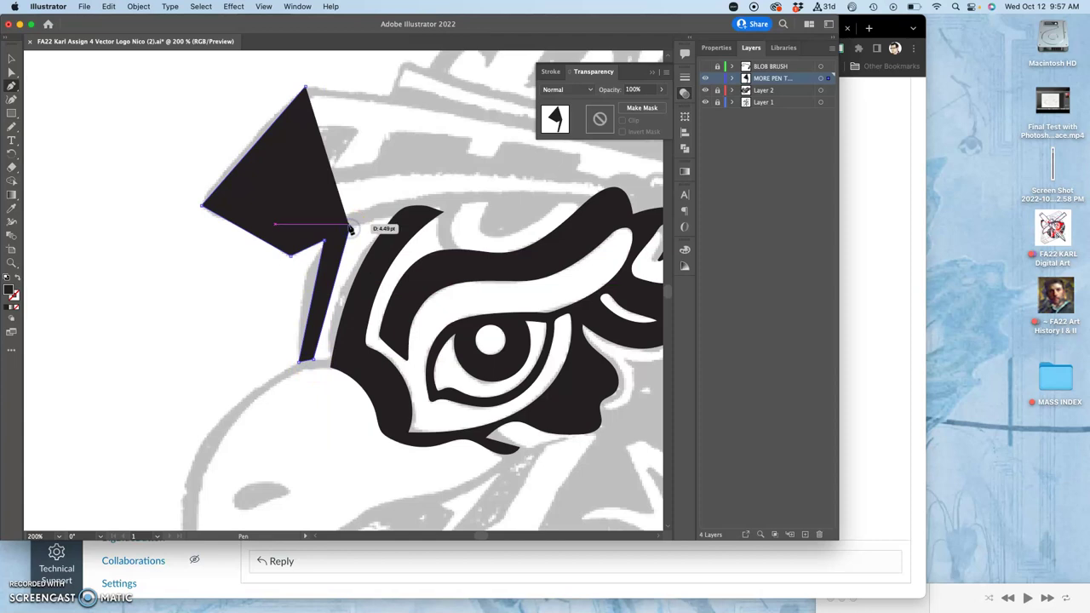
pyautogui.click(391, 96)
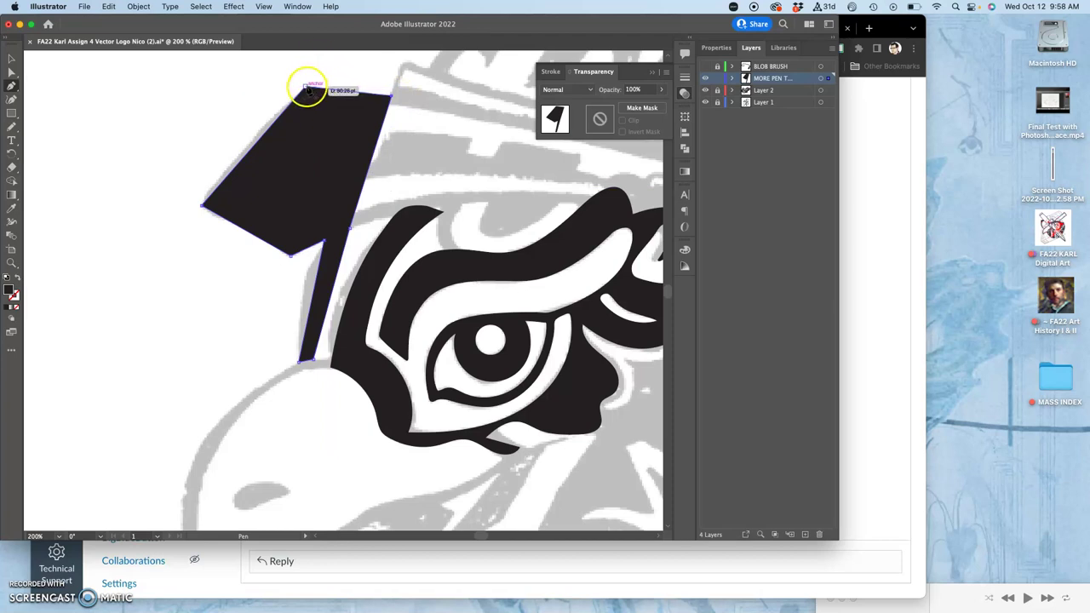
pyautogui.click(308, 90)
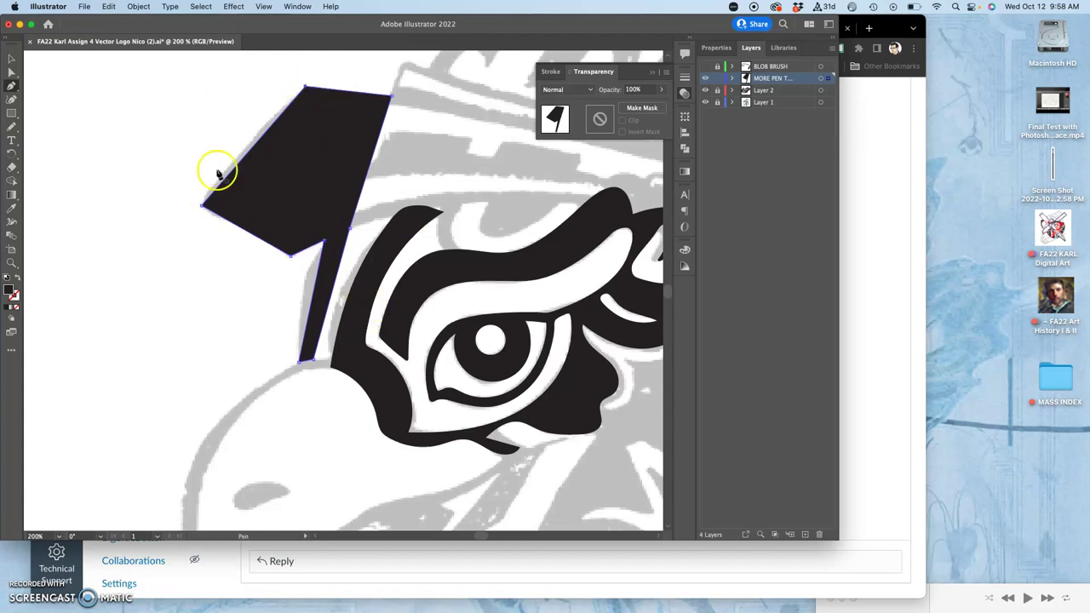
pyautogui.press('super+equal')
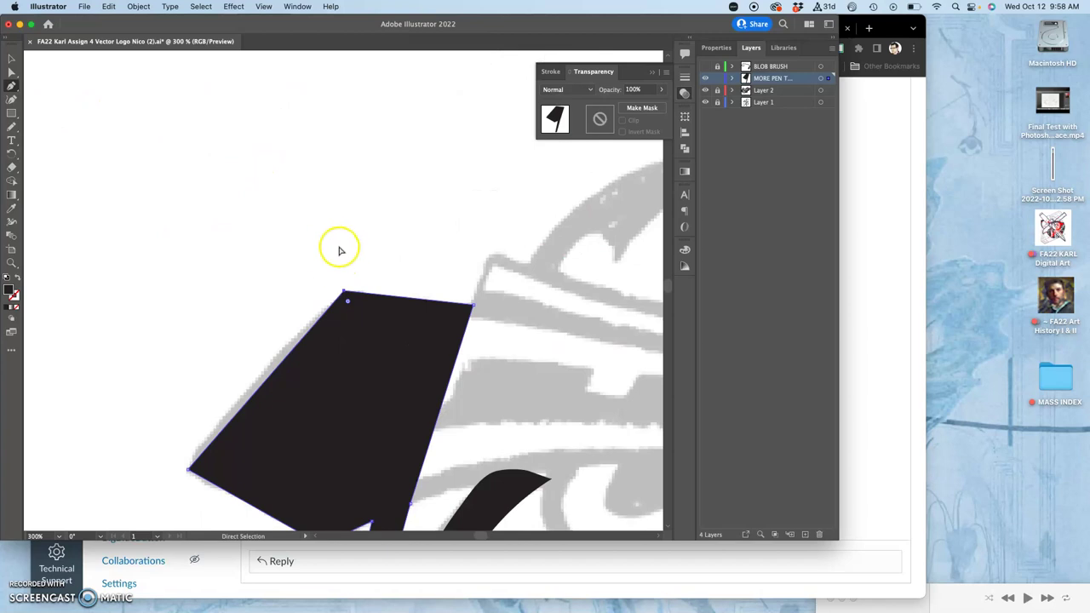
pyautogui.press('super+minus')
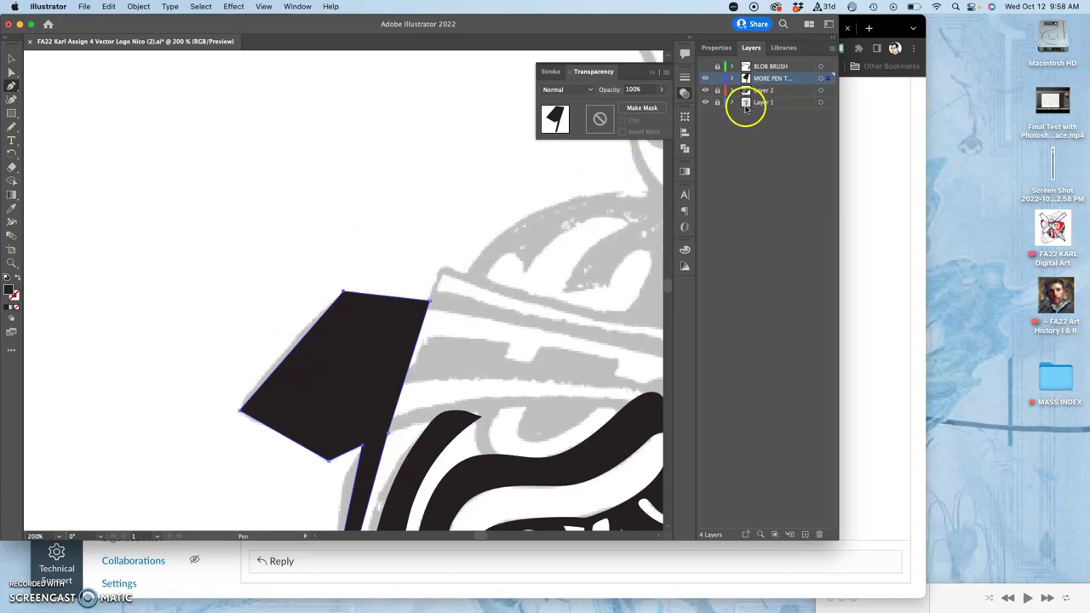
# - Select the Anchor Point Tool and lower the black helmet shape's opacity to 58%
pyautogui.click(9, 87)
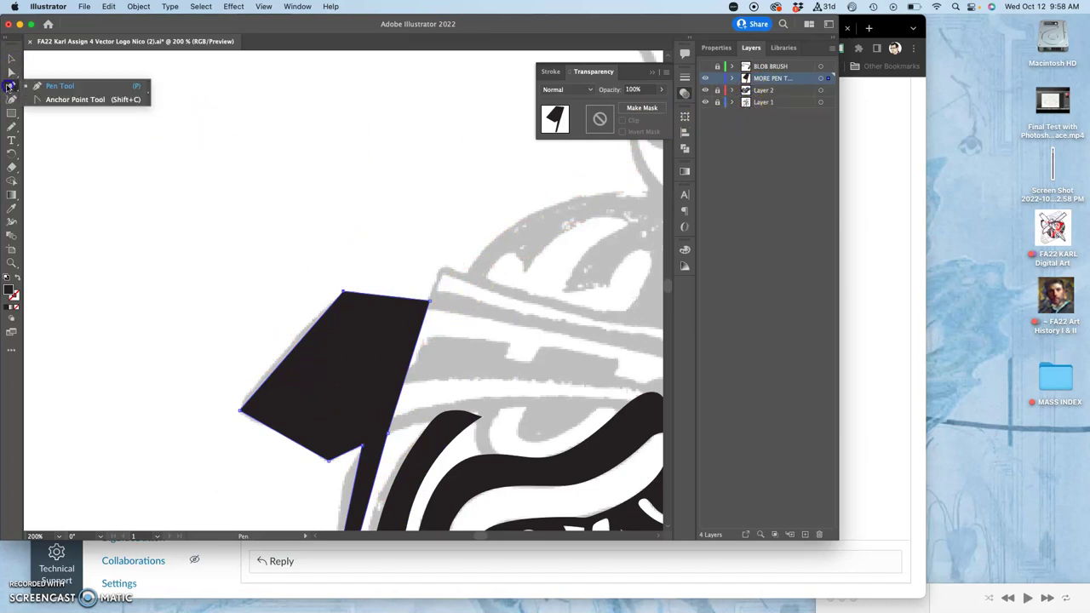
pyautogui.click(65, 100)
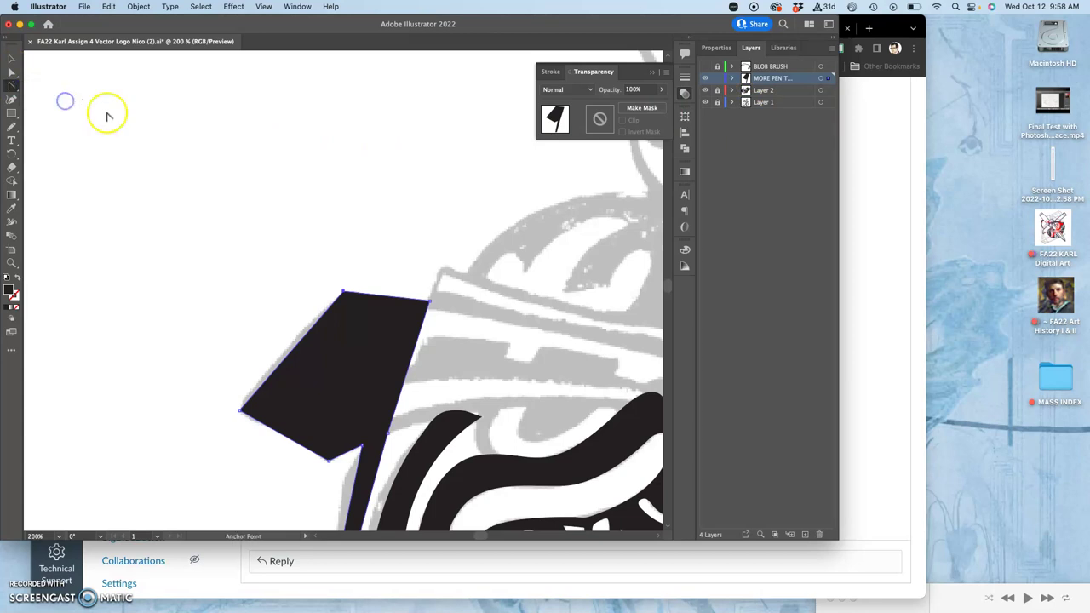
pyautogui.click(663, 91)
pyautogui.moveTo(642, 103); pyautogui.dragTo(639, 106)
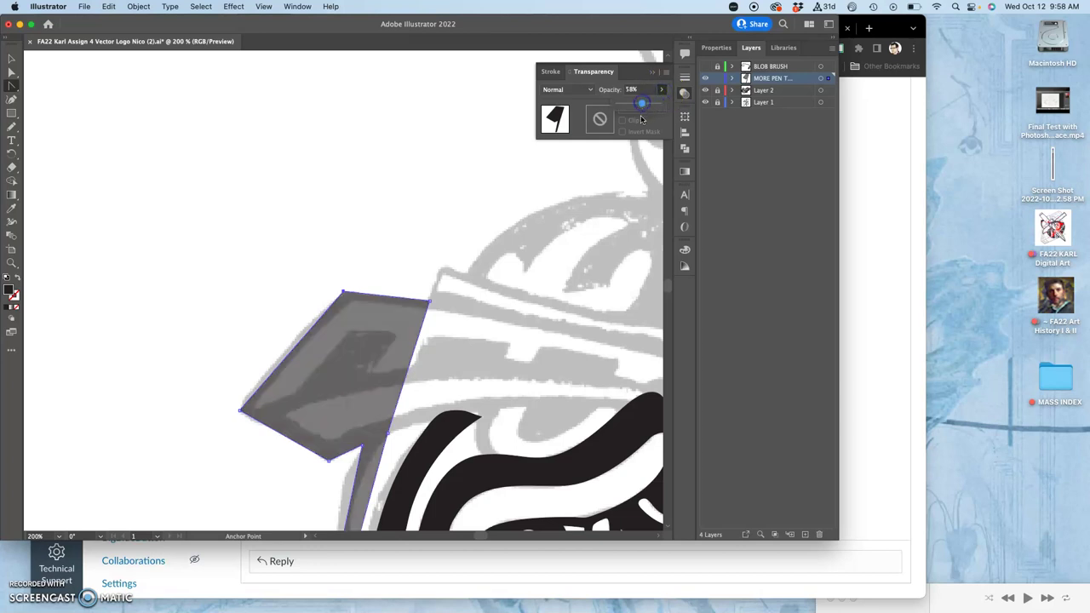
pyautogui.moveTo(426, 288); pyautogui.dragTo(446, 142)
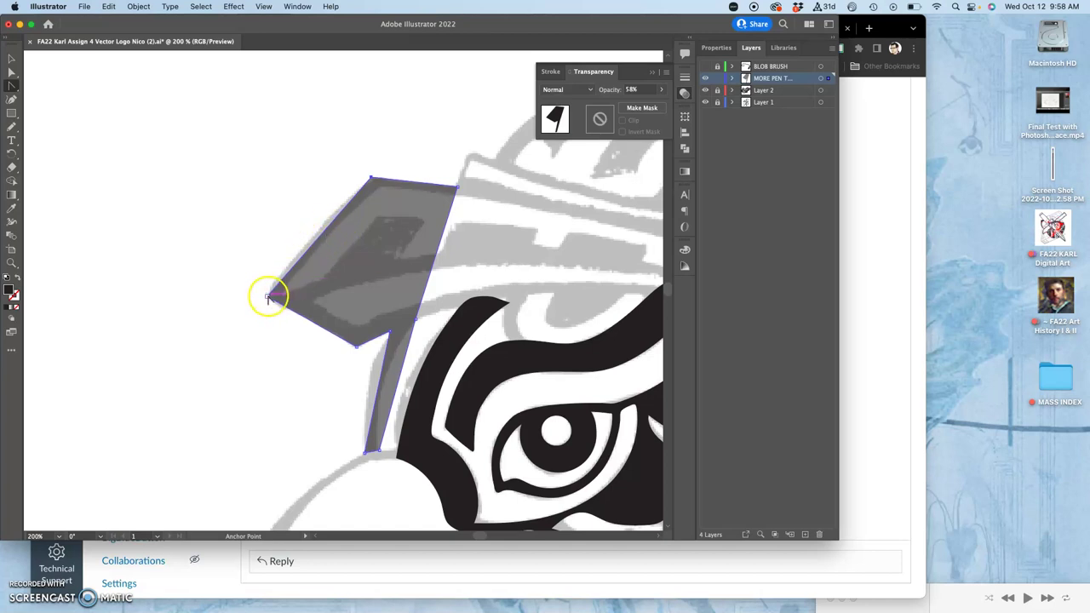
# - Convert the helmet shape's lower-left and top-right anchors into sharp corners
pyautogui.moveTo(267, 298); pyautogui.dragTo(249, 339)
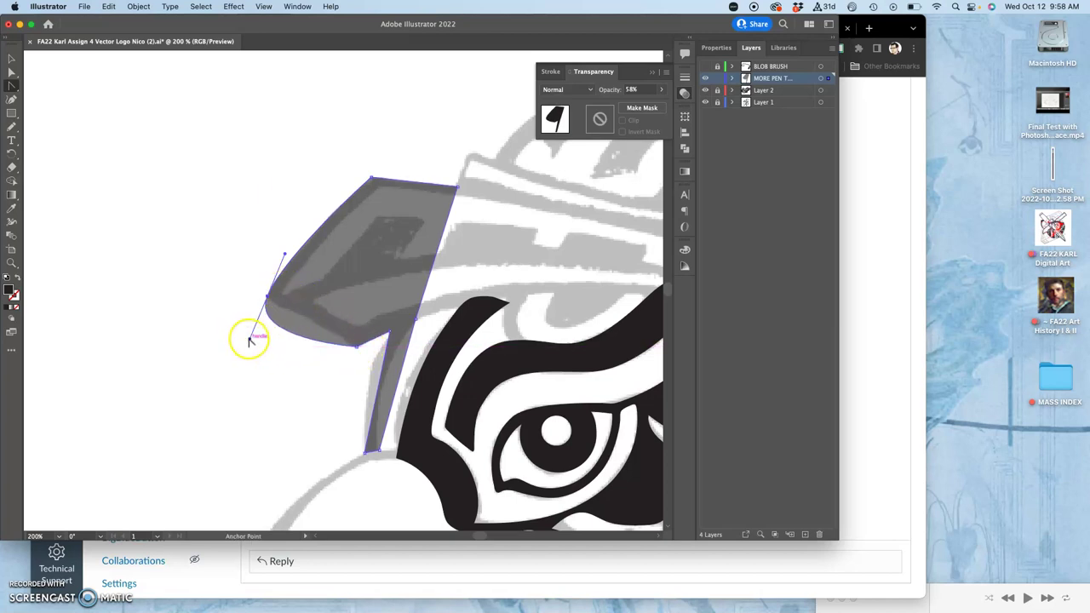
pyautogui.moveTo(250, 338); pyautogui.dragTo(275, 307)
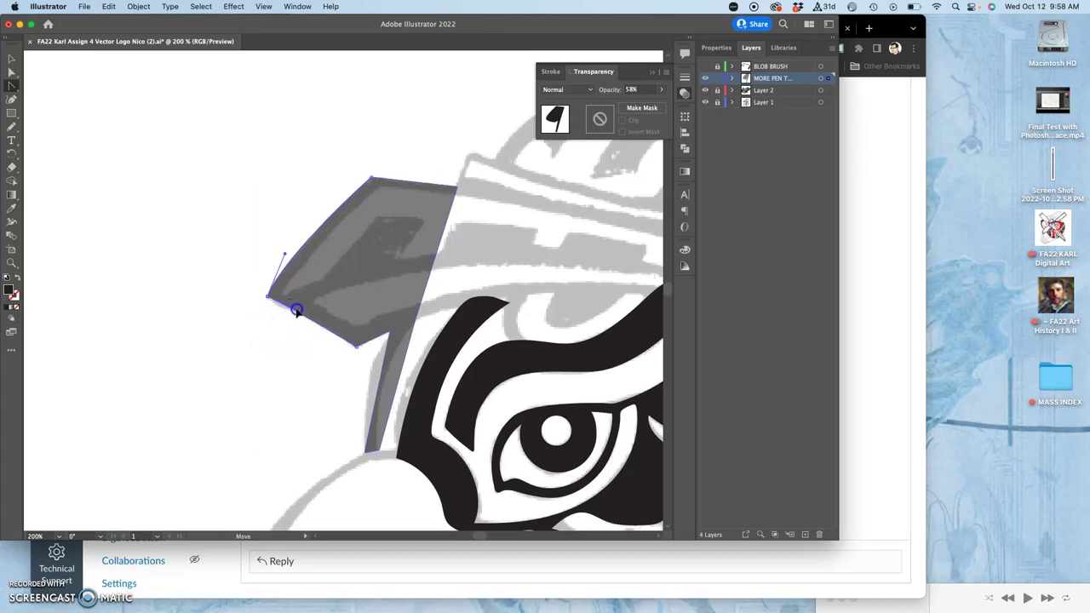
pyautogui.click(302, 315)
pyautogui.click(301, 314)
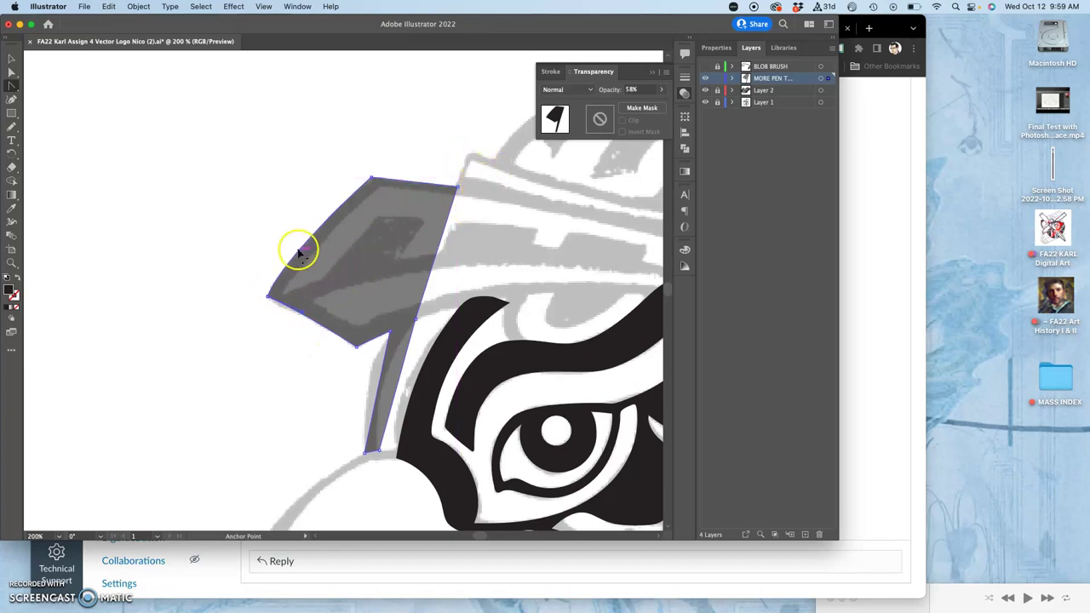
pyautogui.click(280, 287)
pyautogui.moveTo(434, 171); pyautogui.dragTo(547, 258)
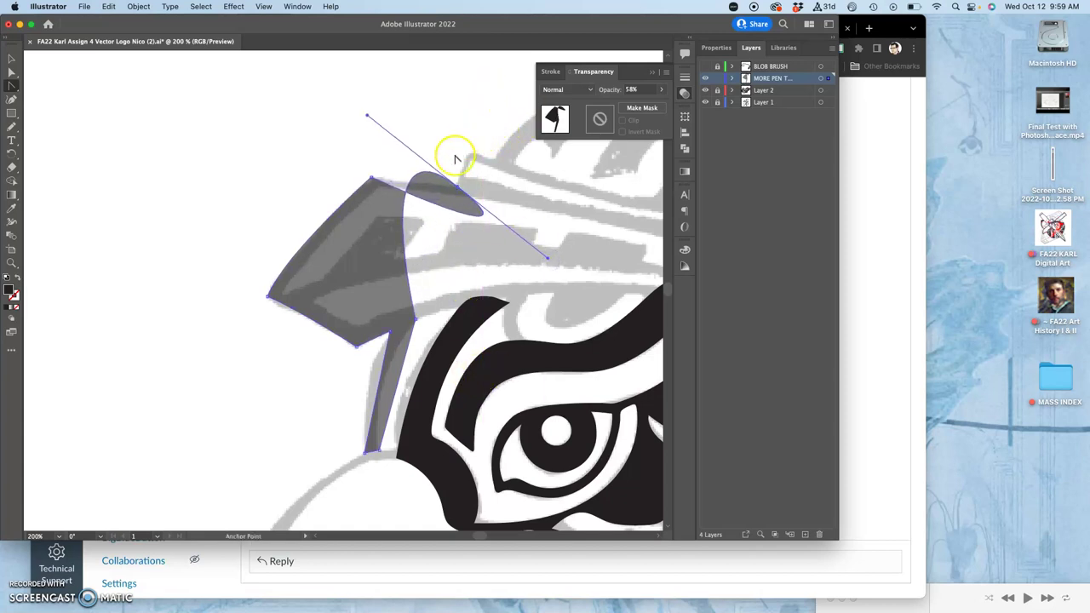
pyautogui.click(457, 186)
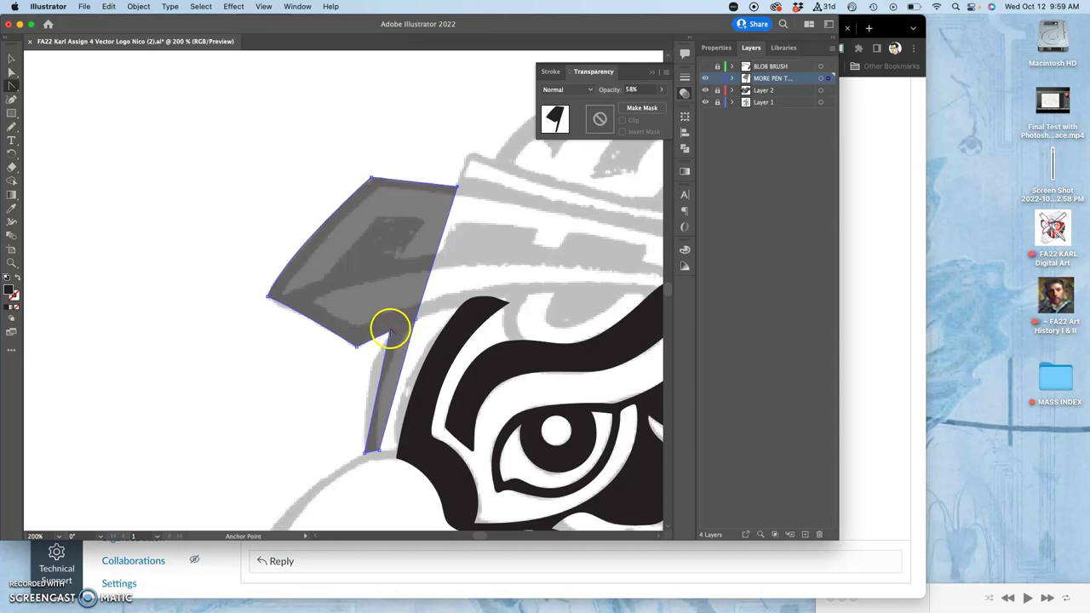
# - Move the inner notch anchor and adjust its curve handles to follow the sketch
pyautogui.moveTo(389, 332); pyautogui.dragTo(415, 308)
pyautogui.scroll(5, 418, 303)
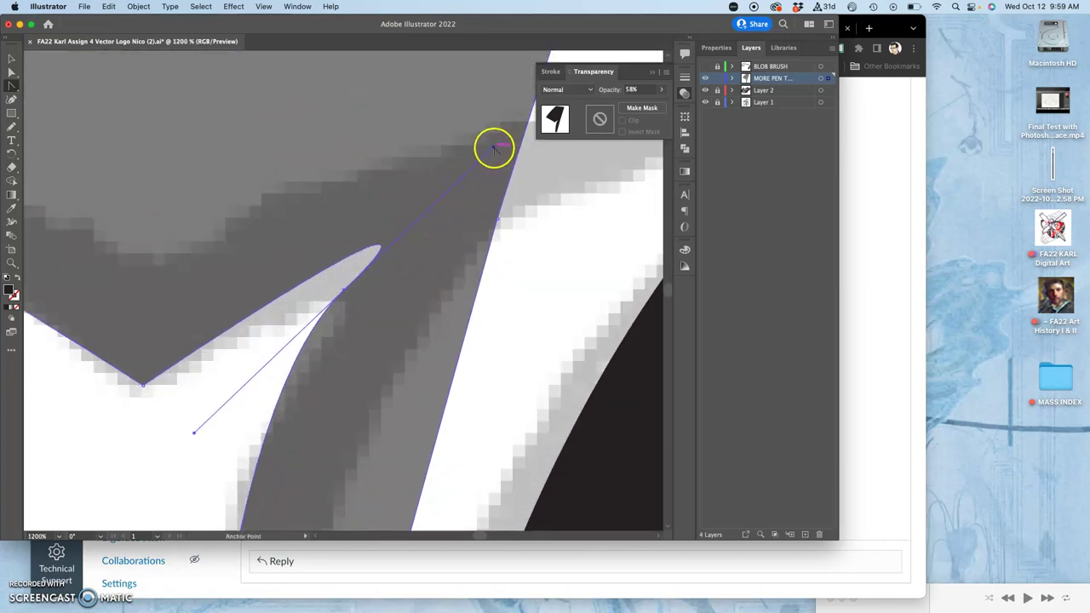
pyautogui.moveTo(489, 153); pyautogui.dragTo(374, 264)
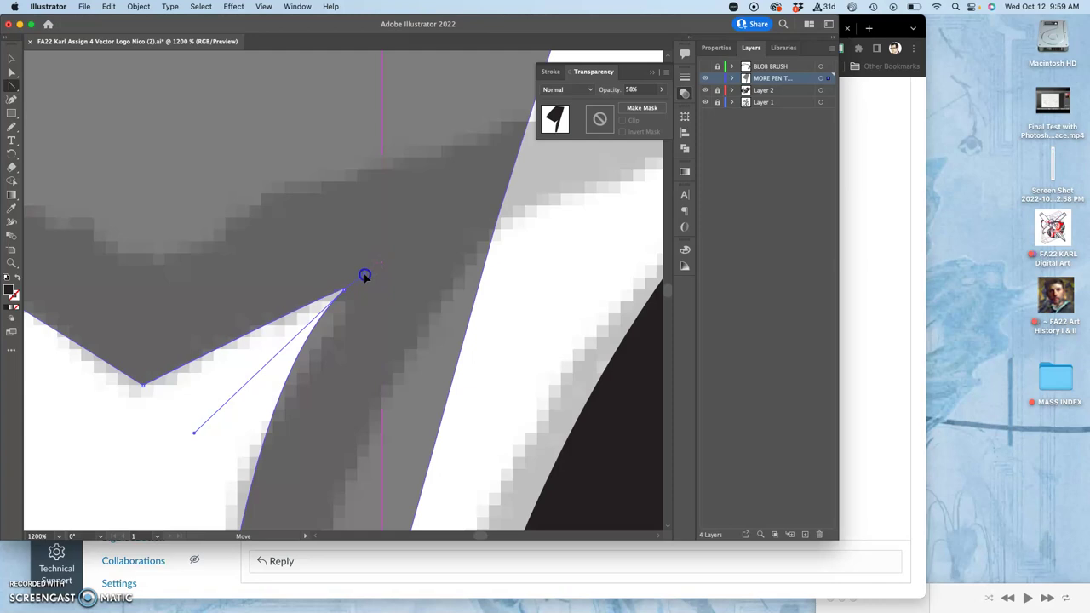
pyautogui.moveTo(351, 286)
pyautogui.mouseDown()
pyautogui.moveTo(341, 290)
pyautogui.moveTo(364, 275)
pyautogui.mouseUp()
pyautogui.press('super+minus')
pyautogui.press('super+minus')
pyautogui.press('super+minus')
pyautogui.press('super+minus')
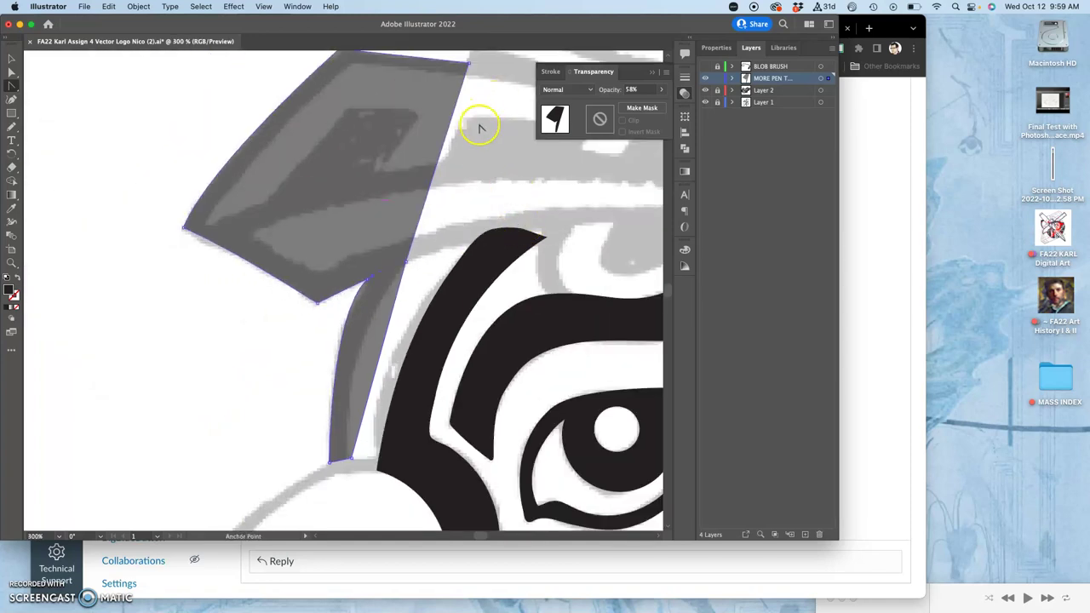
# - Nudge a right-edge anchor up and right, then switch to the Add Anchor Point tool
pyautogui.click(102, 84)
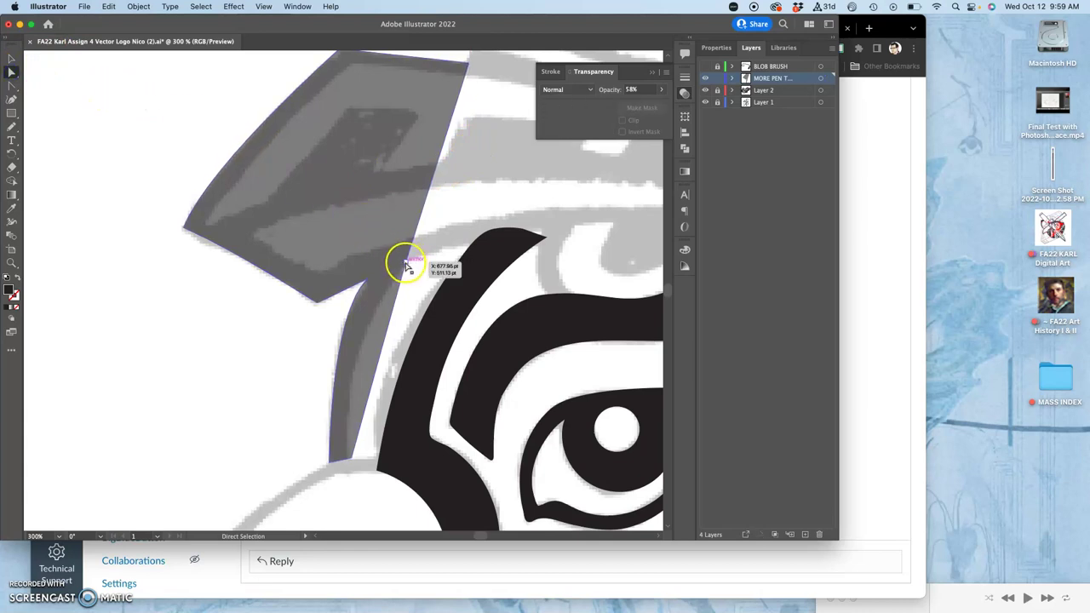
pyautogui.moveTo(406, 265)
pyautogui.mouseDown()
pyautogui.moveTo(477, 236)
pyautogui.moveTo(400, 257)
pyautogui.moveTo(410, 260)
pyautogui.mouseUp()
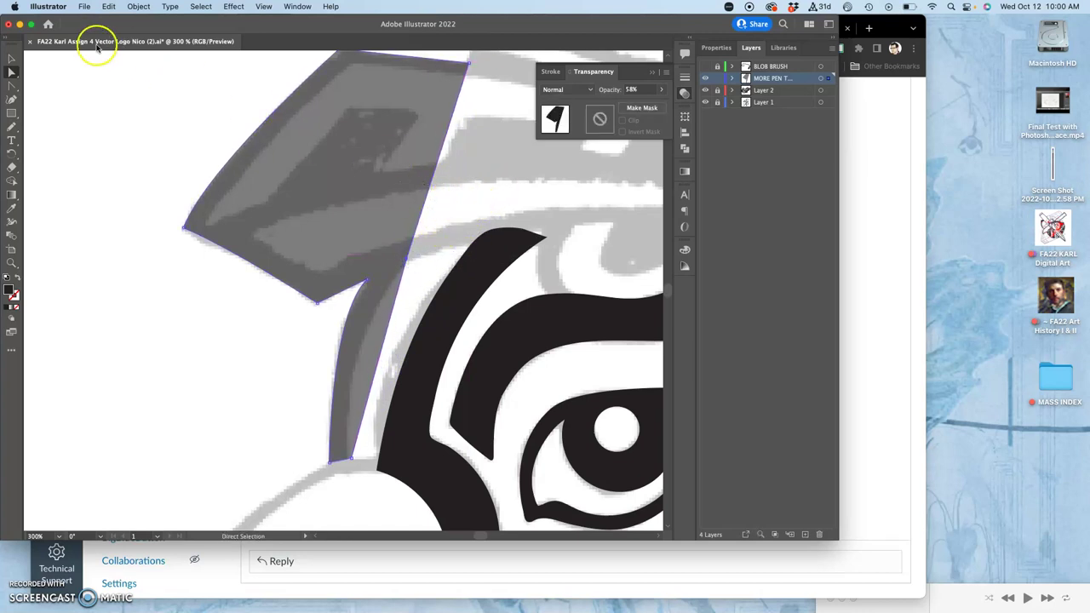
pyautogui.click(12, 100)
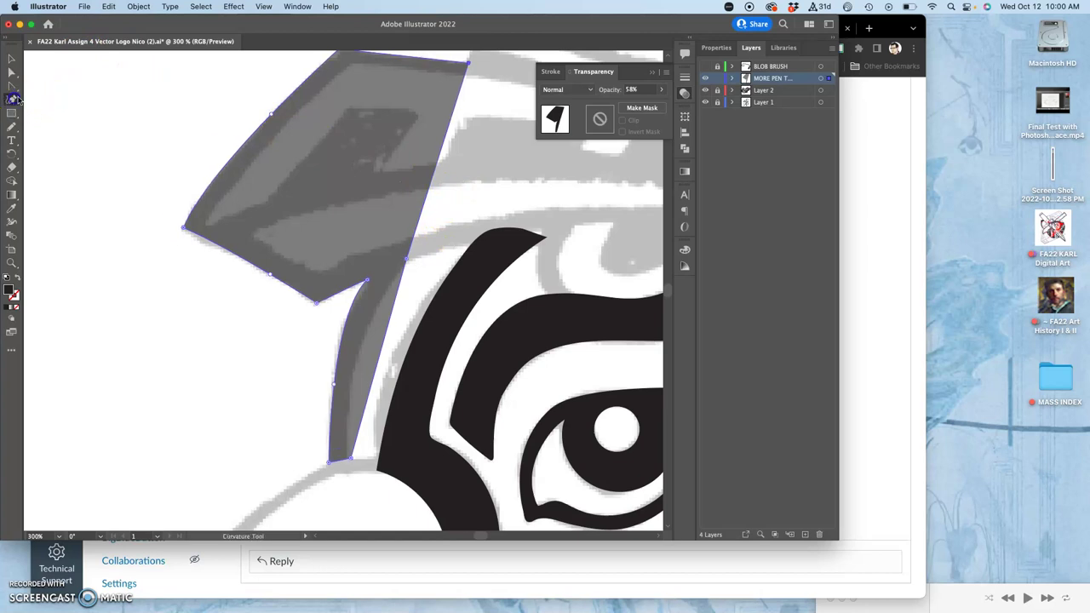
pyautogui.click(14, 86)
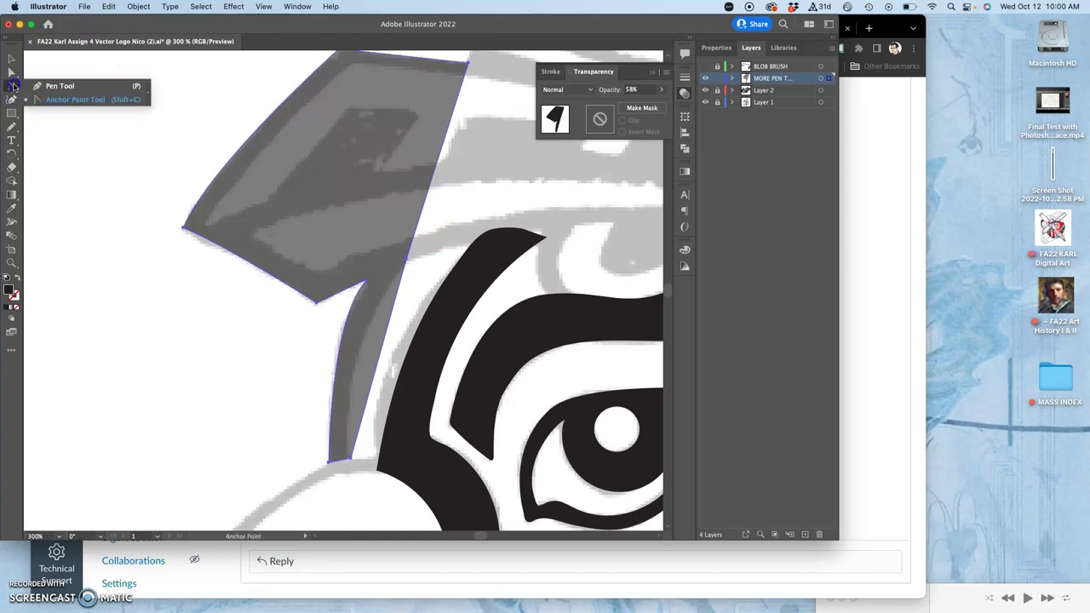
pyautogui.click(60, 86)
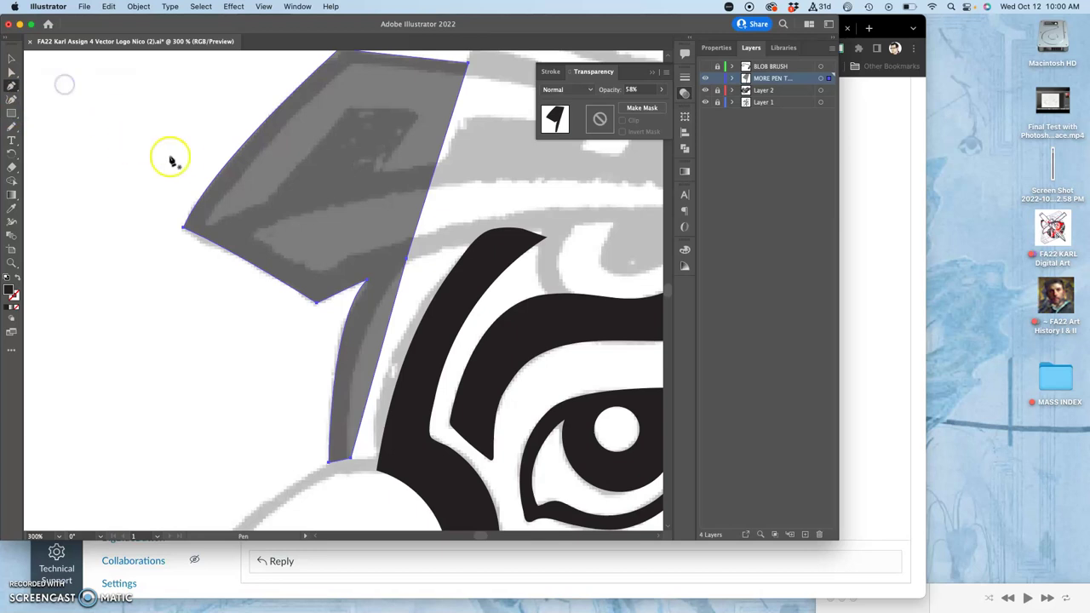
pyautogui.press('+')
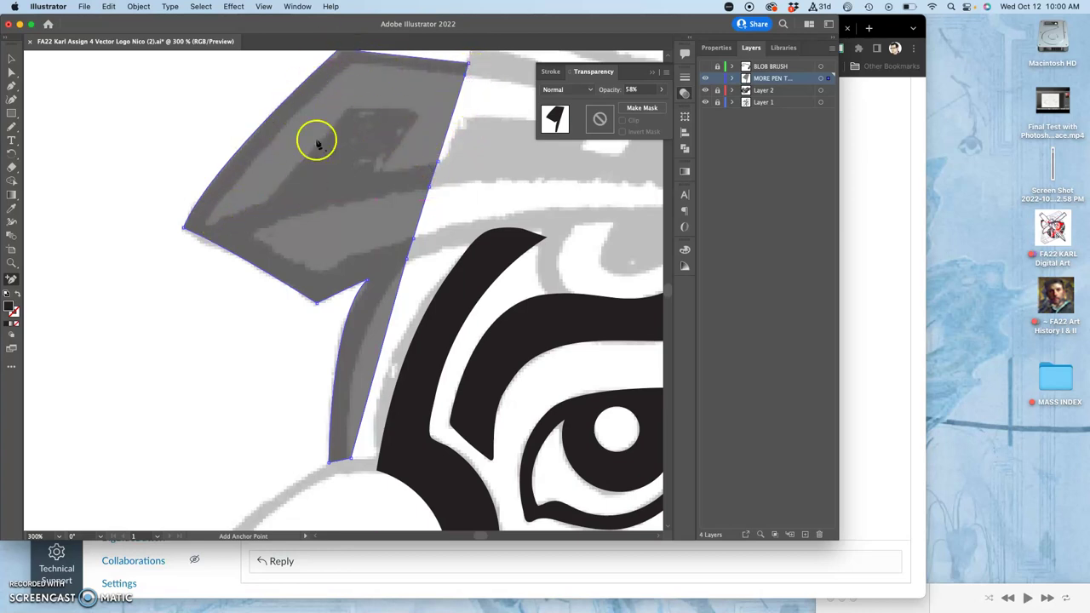
# - With Direct Selection, drag the helmet's right-edge anchor left and down
pyautogui.click(12, 72)
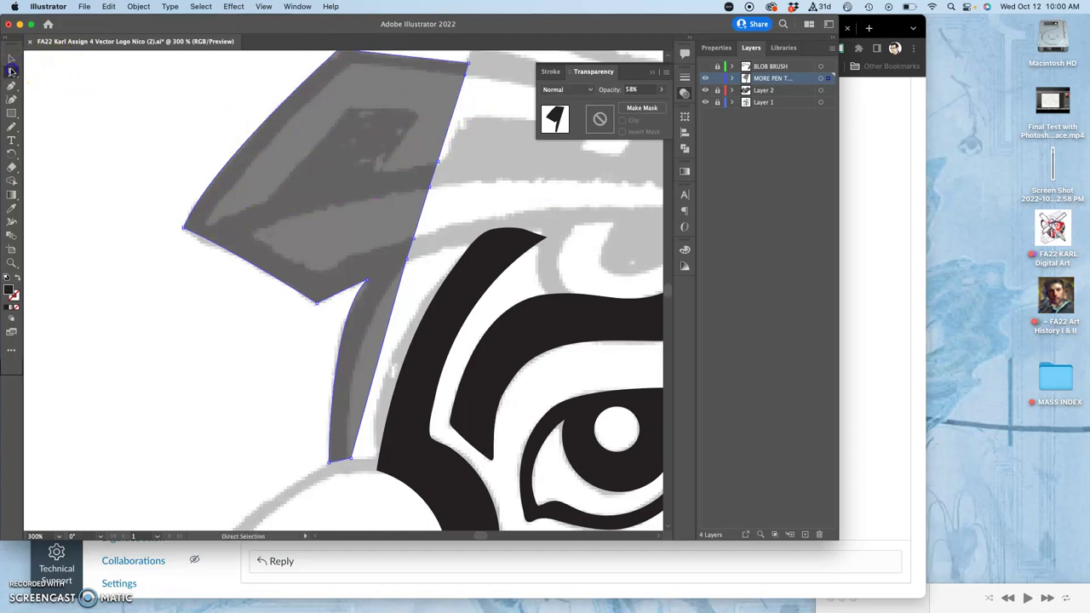
pyautogui.click(491, 182)
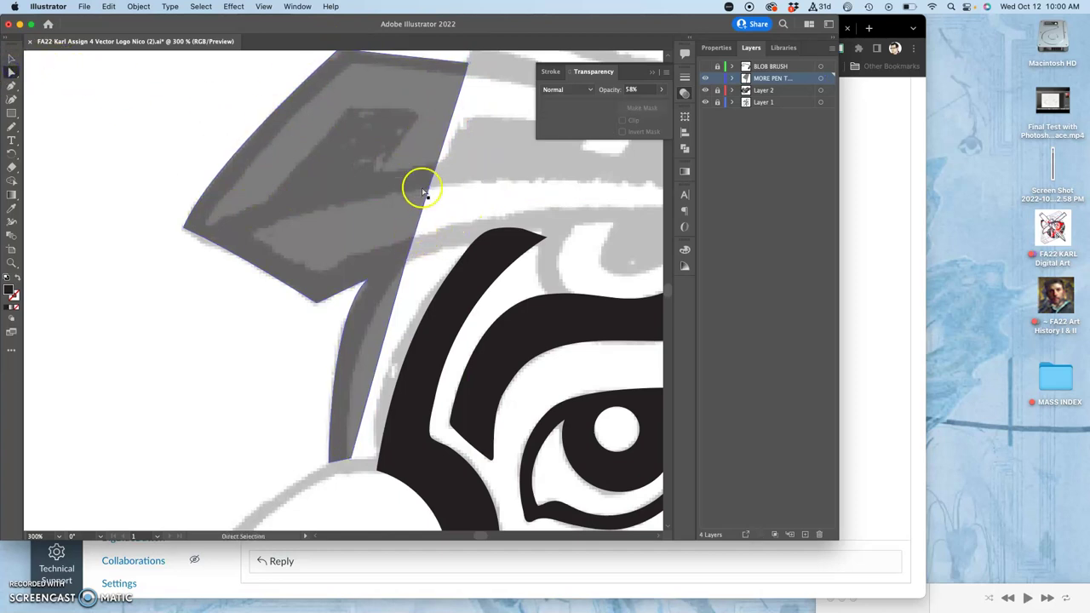
pyautogui.click(413, 236)
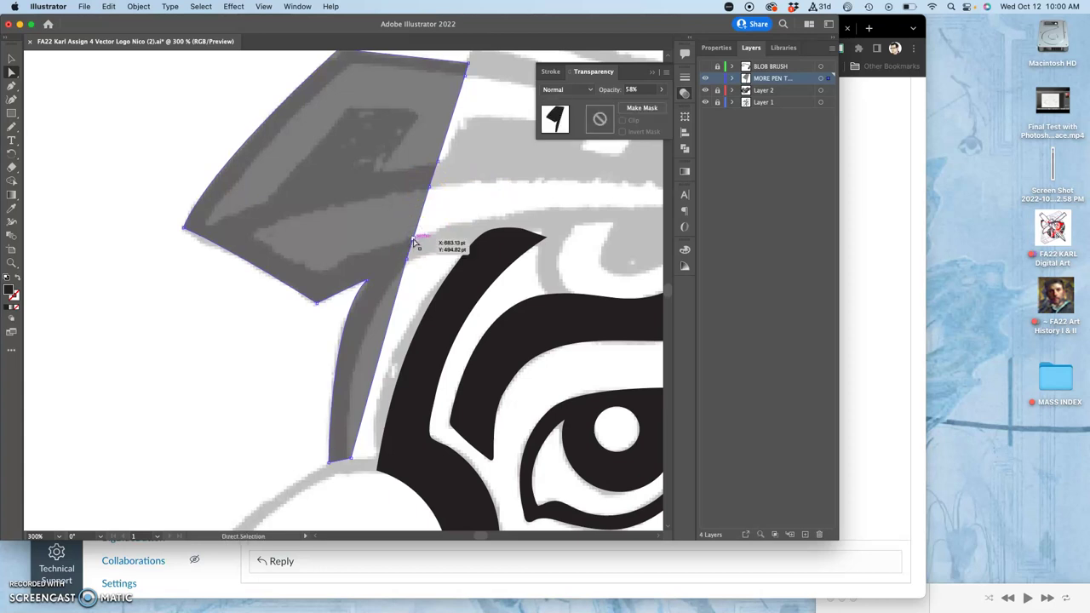
pyautogui.moveTo(412, 239); pyautogui.dragTo(327, 270)
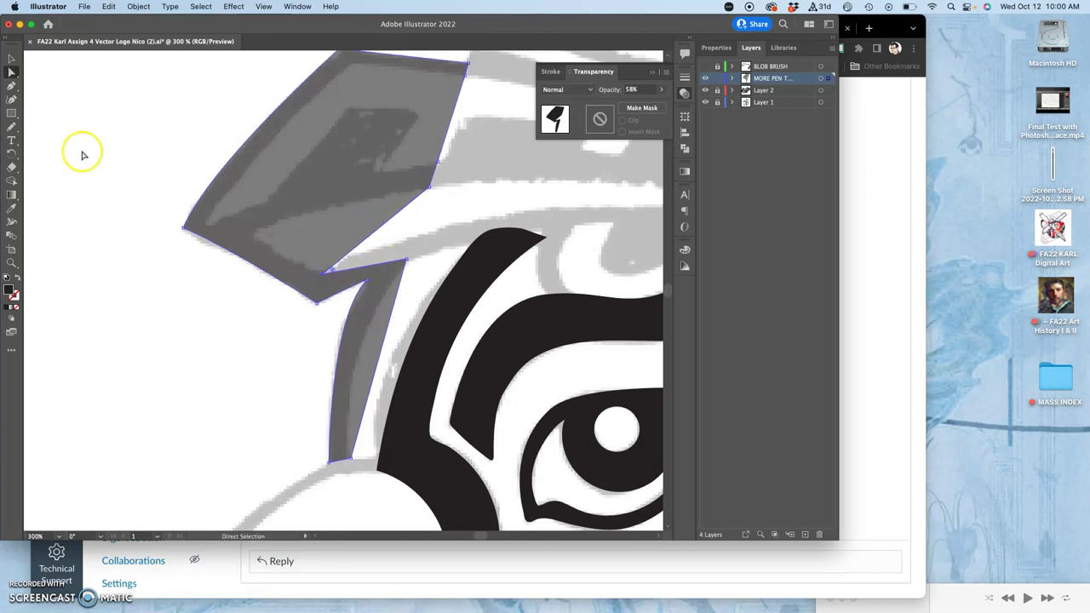
pyautogui.click(11, 86)
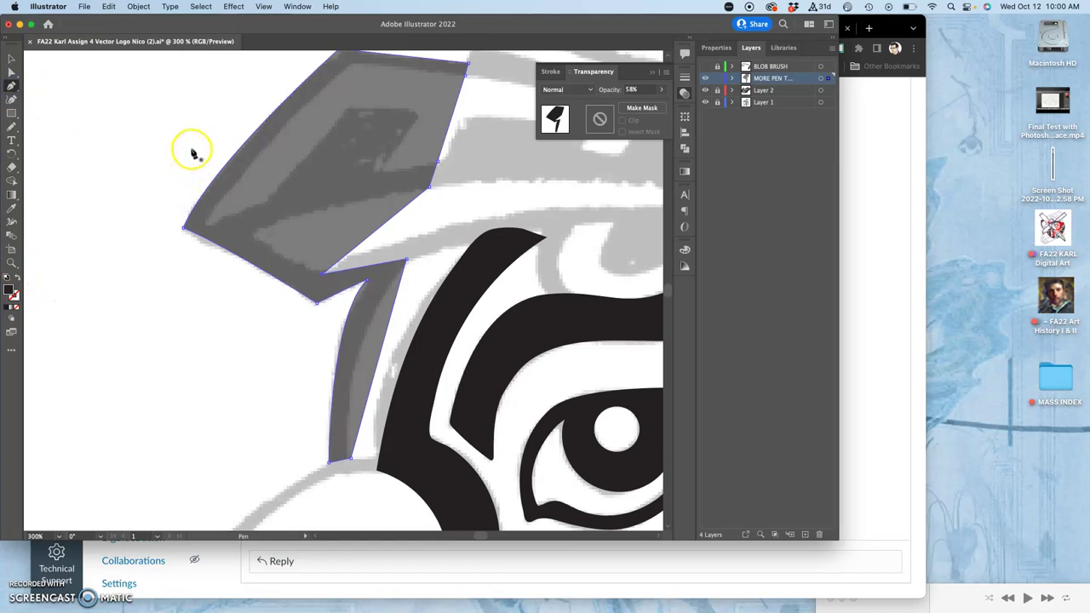
pyautogui.press('+')
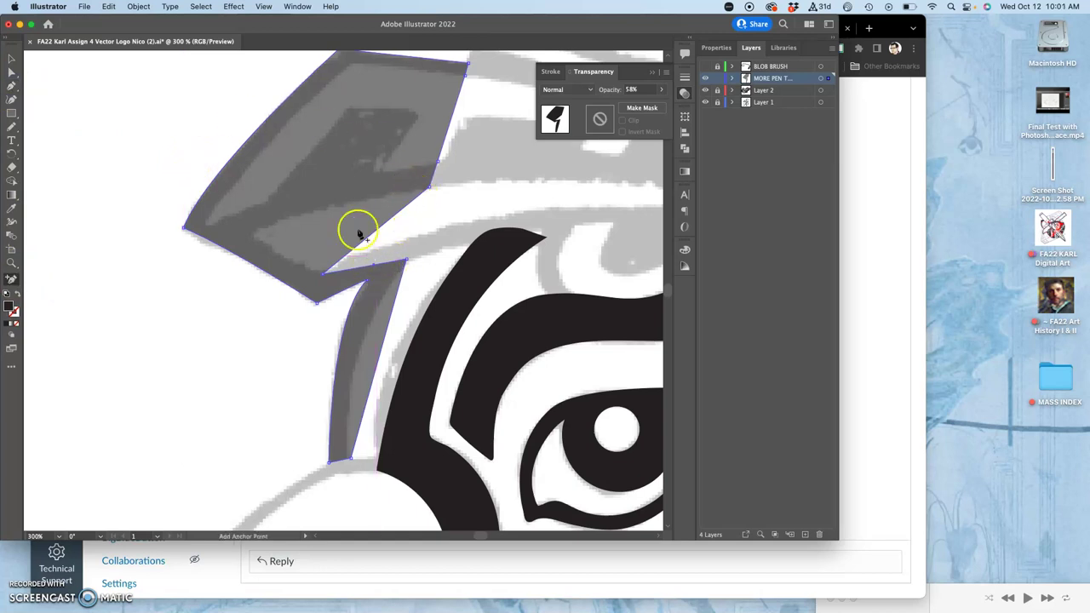
# - Reposition the notch and right-edge anchors and pull the top corner into a longer, sharper point
pyautogui.click(12, 72)
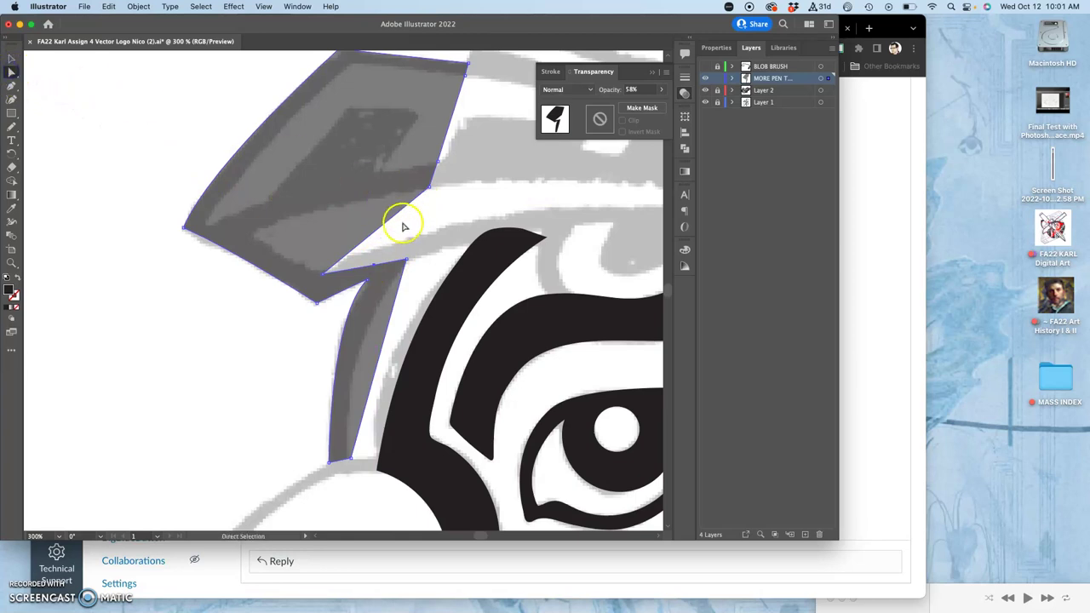
pyautogui.click(374, 264)
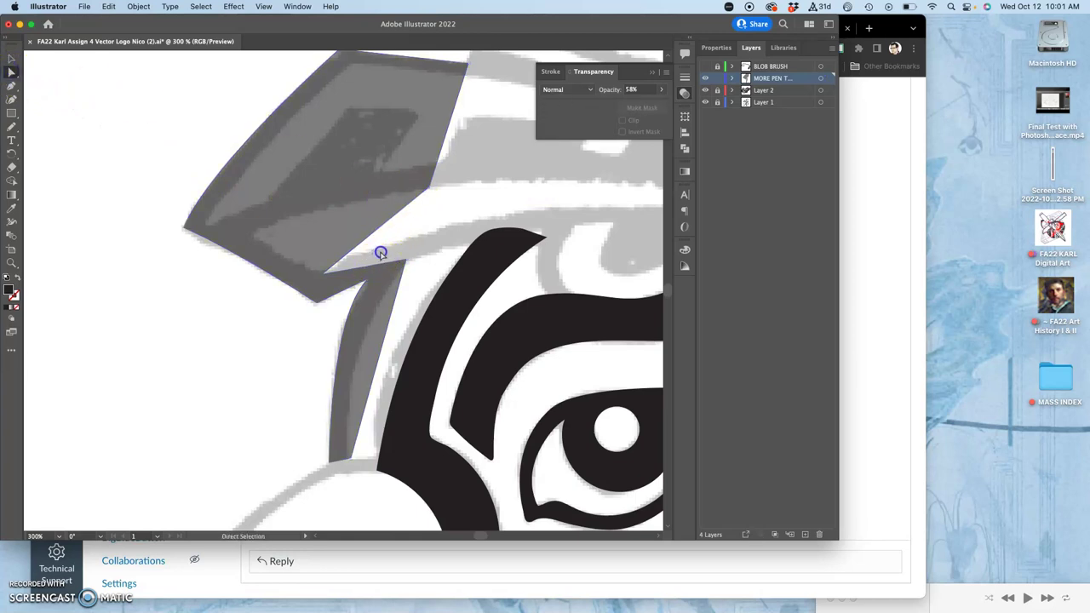
pyautogui.click(377, 264)
pyautogui.click(376, 264)
pyautogui.moveTo(374, 263); pyautogui.dragTo(401, 244)
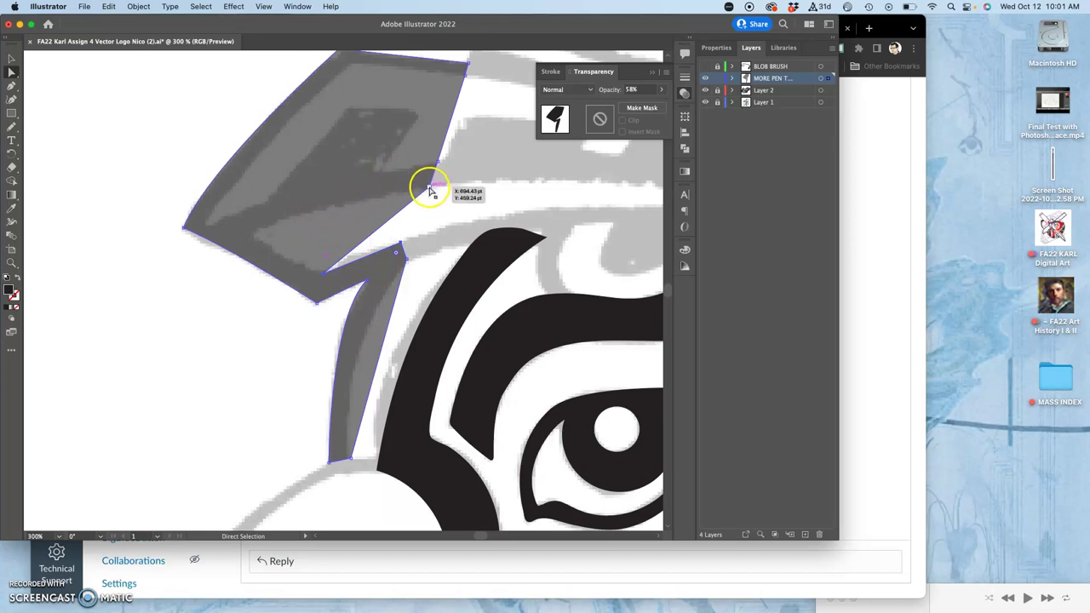
pyautogui.moveTo(430, 189); pyautogui.dragTo(262, 237)
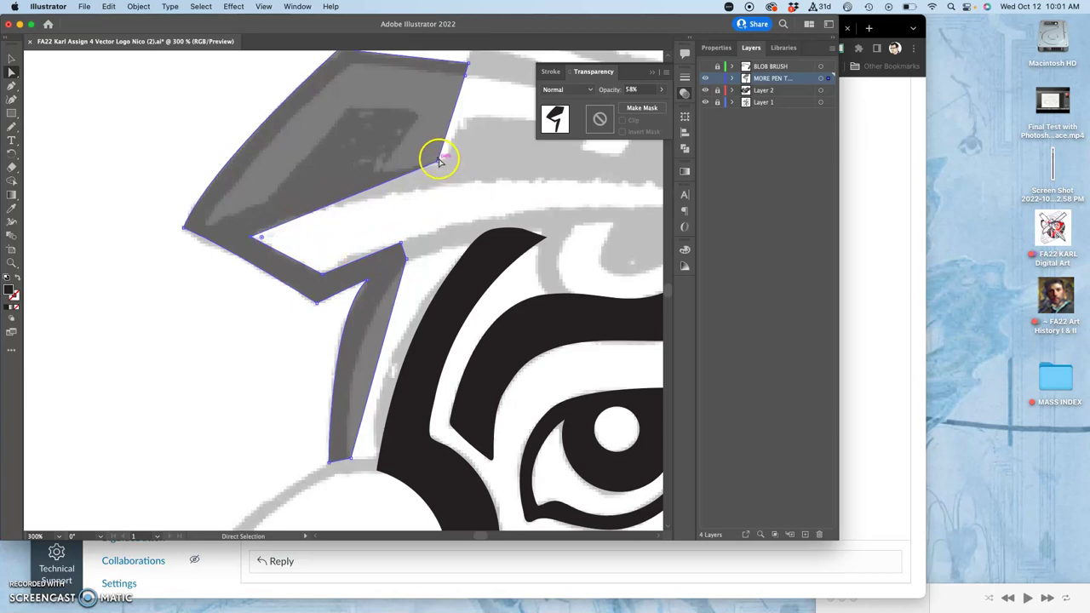
pyautogui.moveTo(439, 162); pyautogui.dragTo(513, 197)
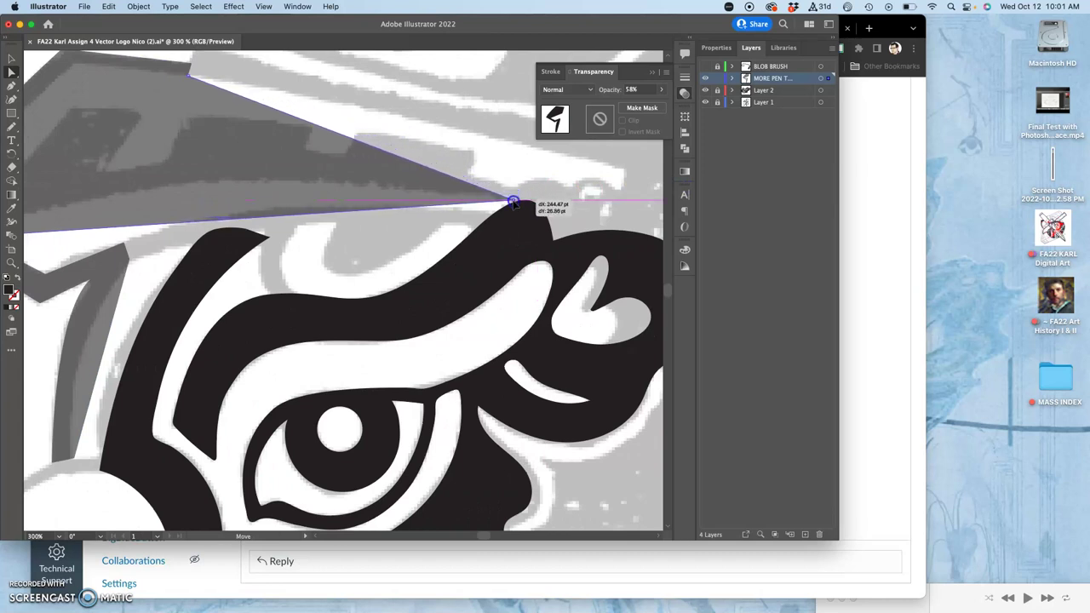
pyautogui.moveTo(513, 203); pyautogui.dragTo(514, 201)
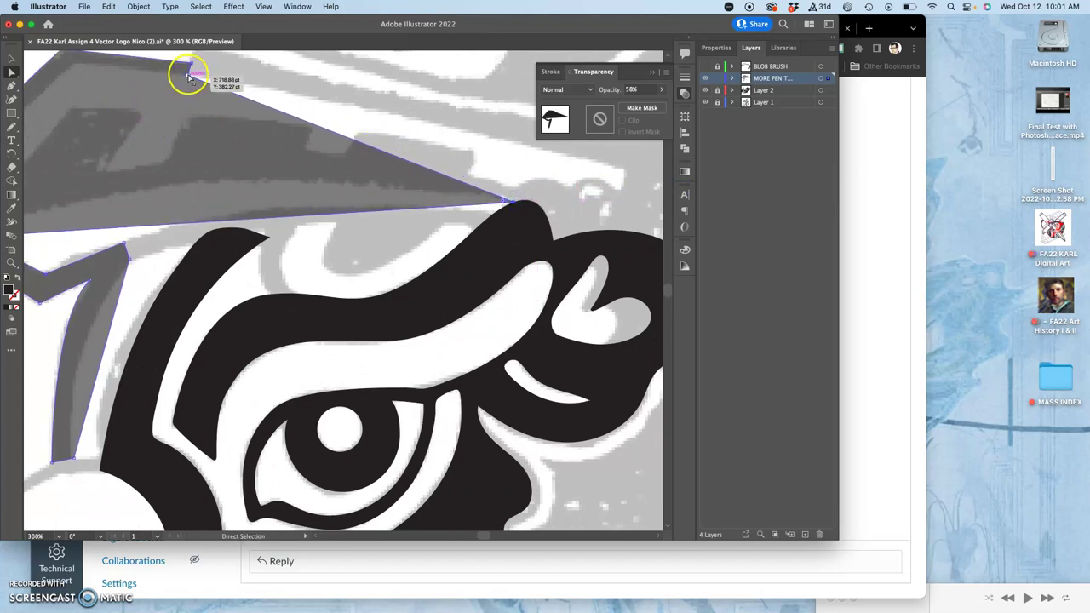
pyautogui.moveTo(189, 77); pyautogui.dragTo(546, 179)
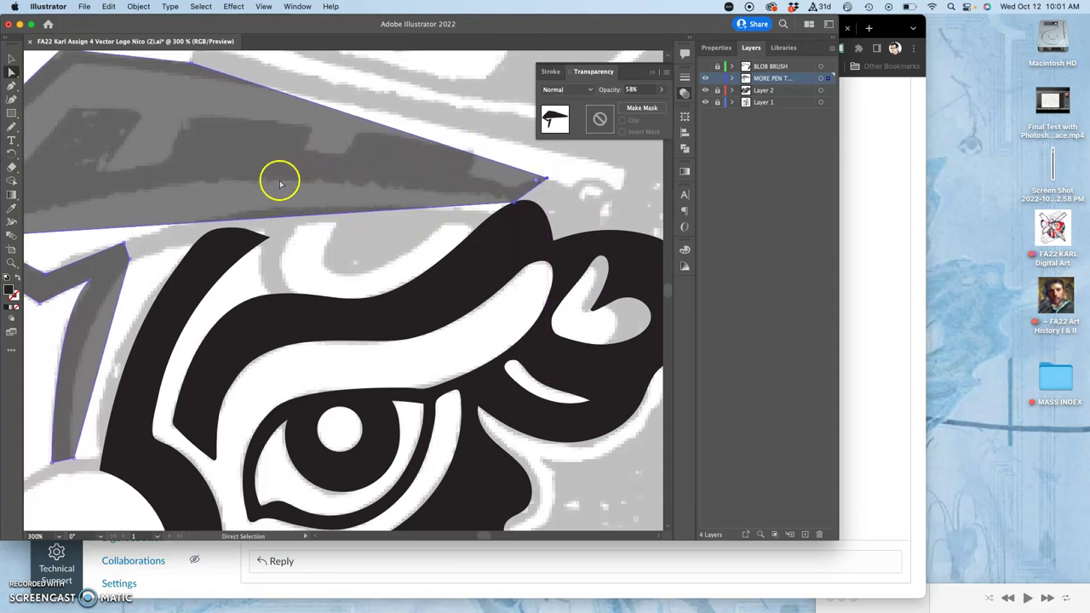
# - Pull curve handles from the notch corner to smooth the helmet's inner left edge
pyautogui.moveTo(13, 88); pyautogui.dragTo(48, 98)
pyautogui.hscroll(-5, 213, 239)
pyautogui.scroll(-3, 213, 238)
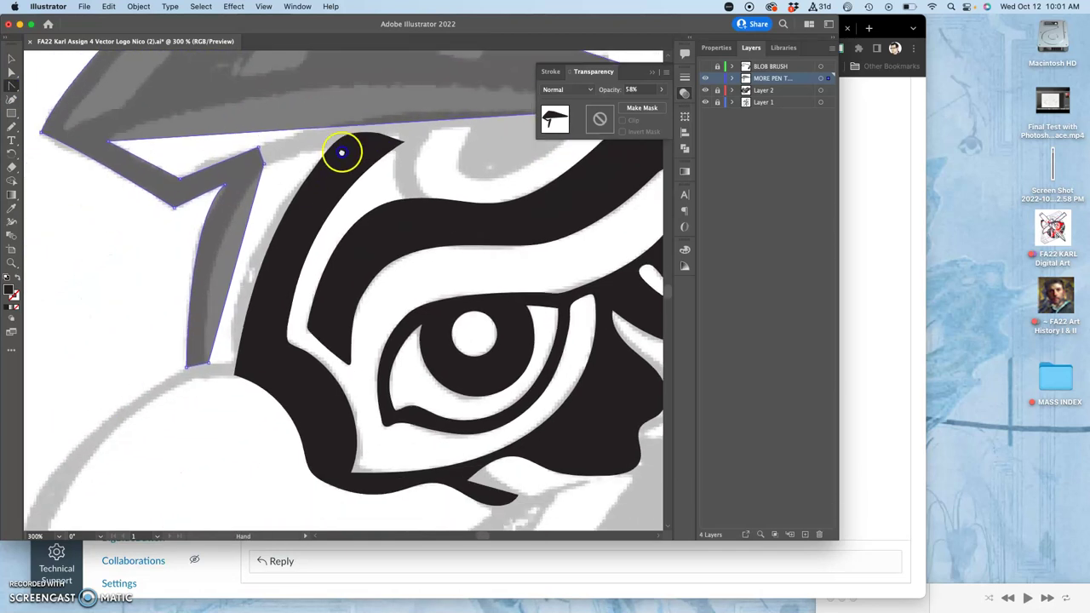
pyautogui.click(270, 181)
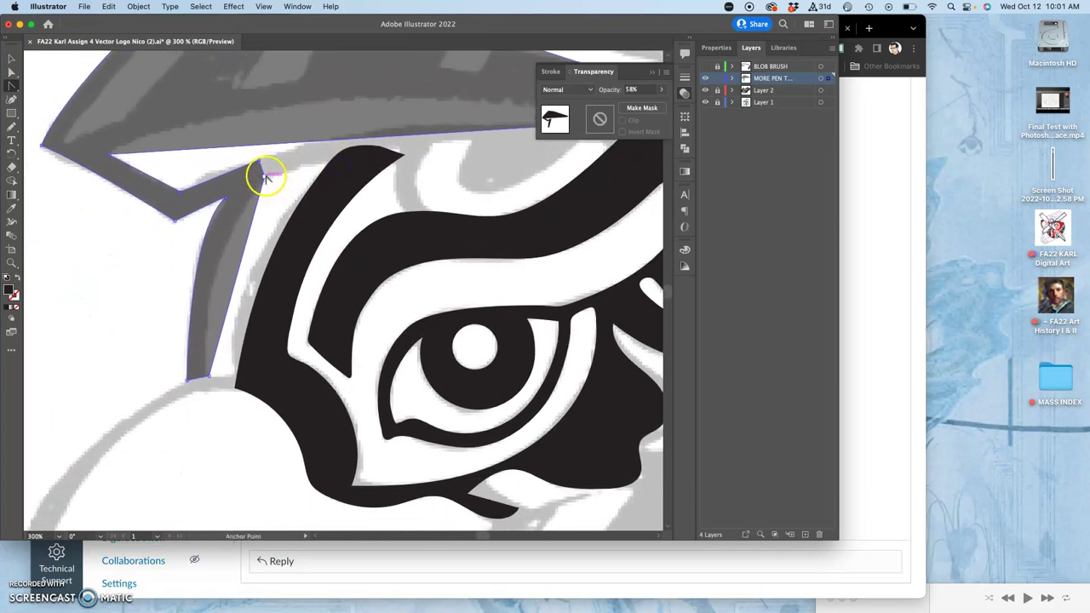
pyautogui.moveTo(266, 178); pyautogui.dragTo(331, 115)
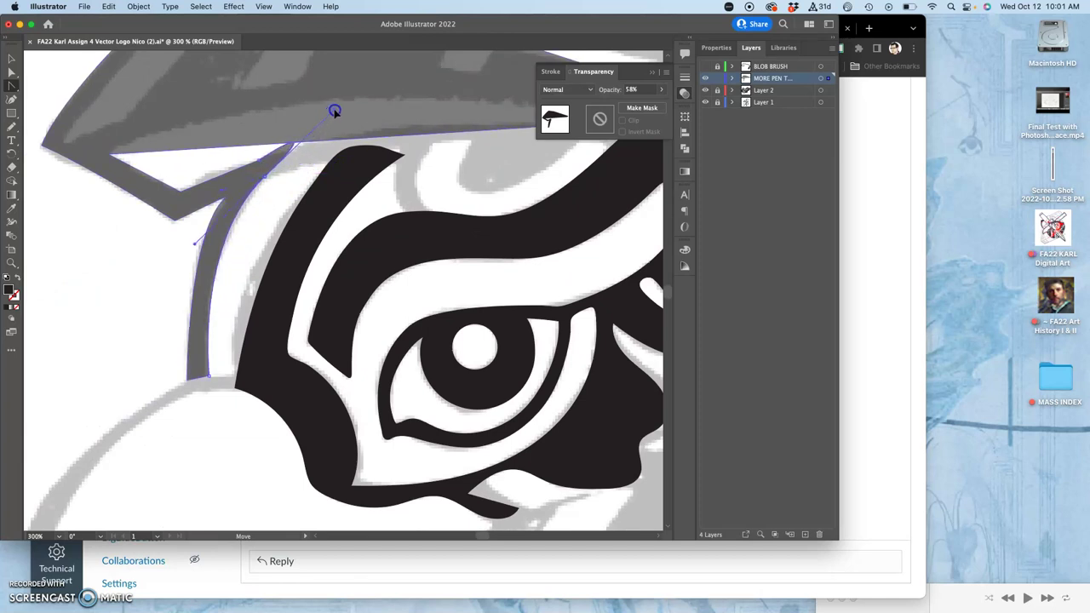
pyautogui.click(327, 127)
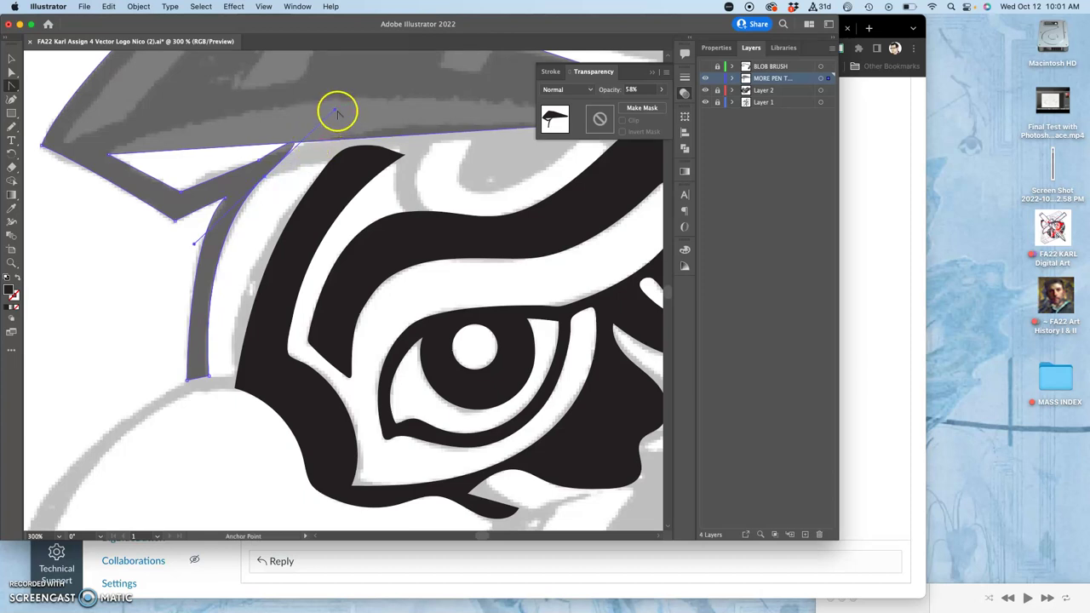
pyautogui.moveTo(335, 112); pyautogui.dragTo(298, 153)
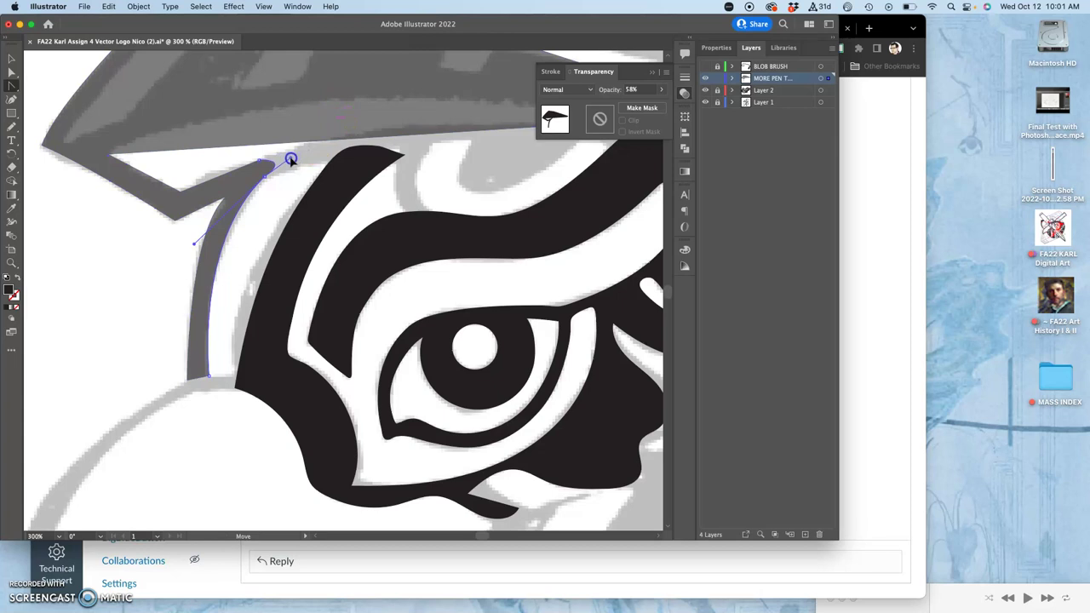
pyautogui.moveTo(291, 160); pyautogui.dragTo(273, 171)
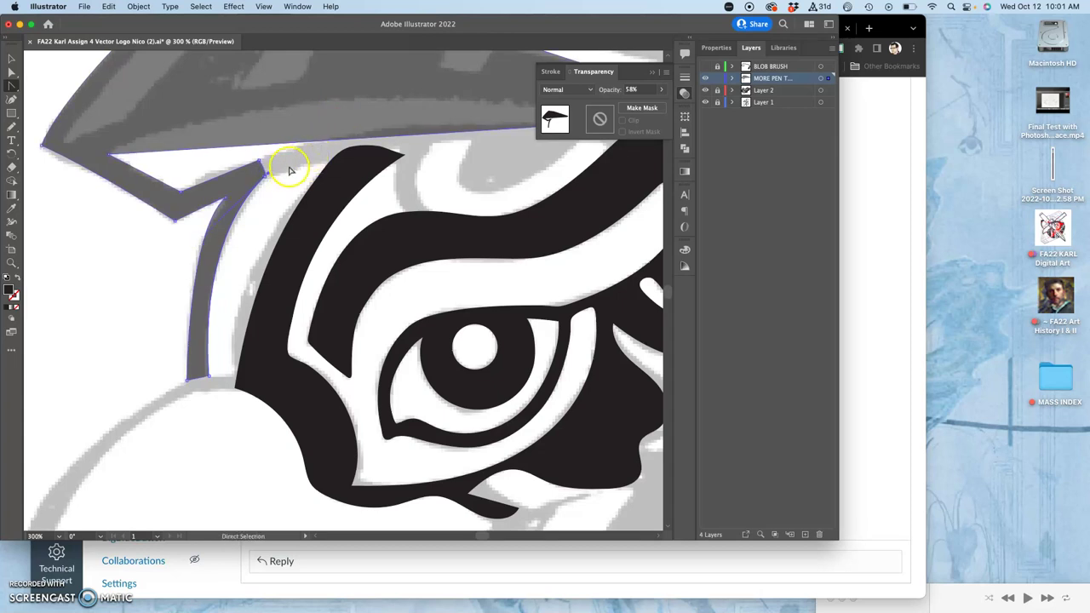
# - Bend the edge beside the corner anchor outward and reshape the helmet's top edge curve
pyautogui.press('super+equal')
pyautogui.press('super+equal')
pyautogui.press('super+equal')
pyautogui.press('super+equal')
pyautogui.press('super+equal')
pyautogui.press('super+equal')
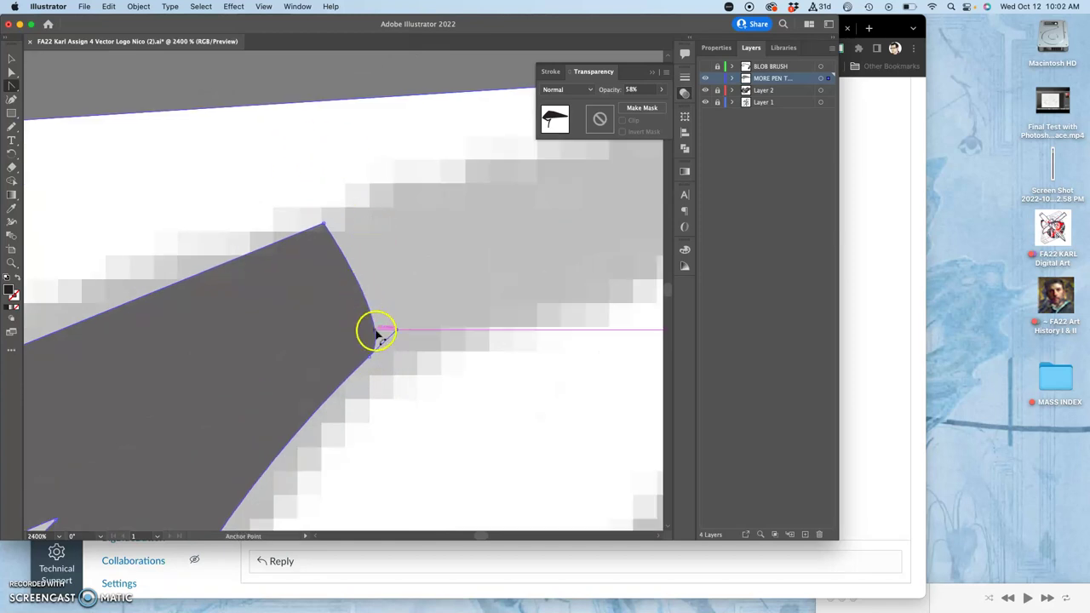
pyautogui.moveTo(391, 328); pyautogui.dragTo(374, 353)
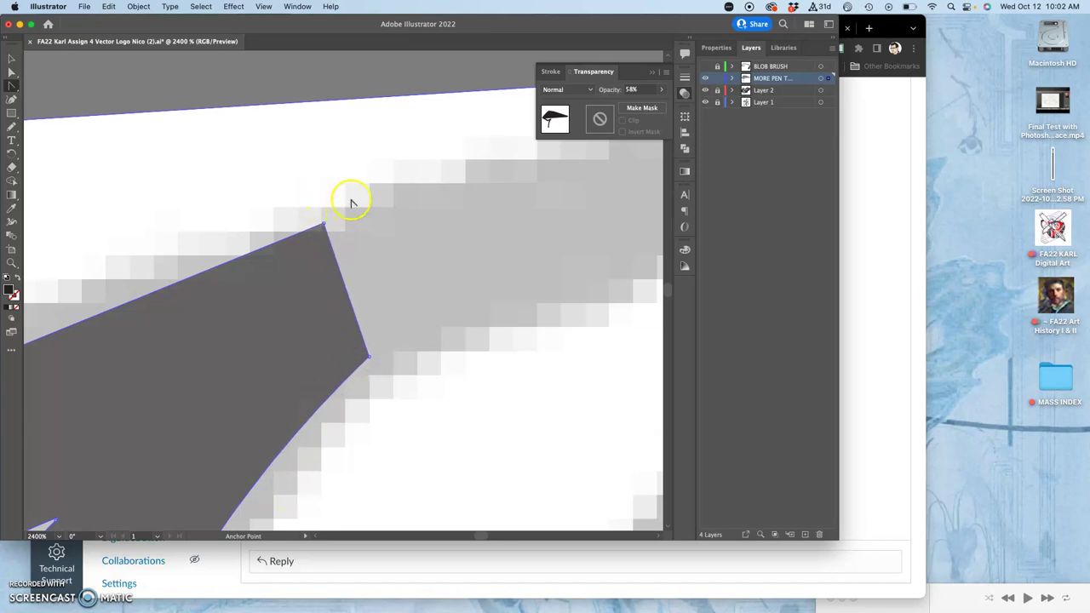
pyautogui.scroll(-10, 353, 196)
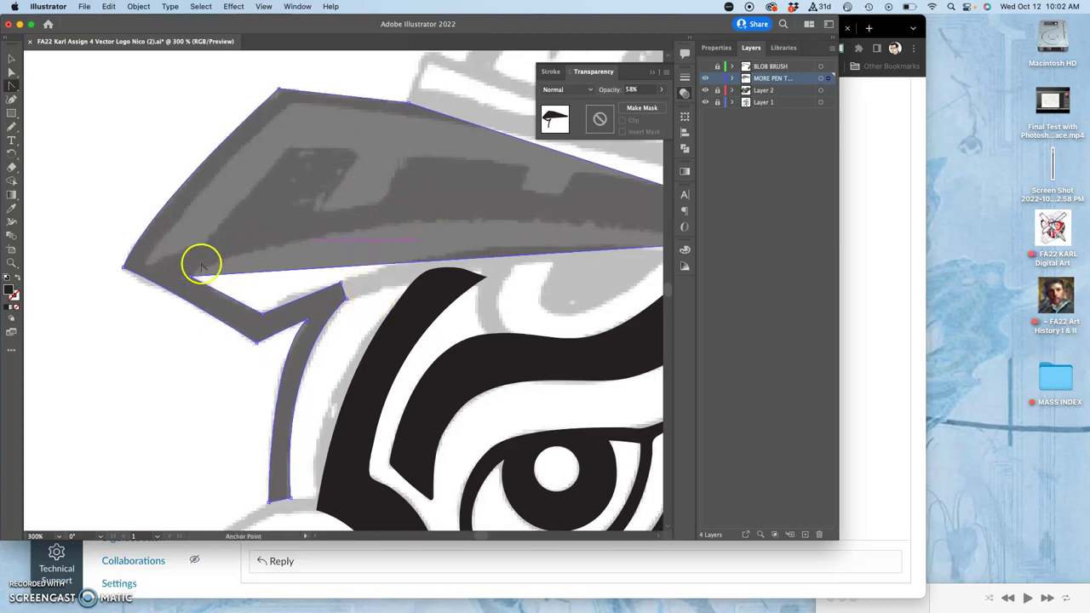
pyautogui.press('space')
pyautogui.moveTo(491, 211); pyautogui.dragTo(650, 220)
pyautogui.press('space')
pyautogui.moveTo(381, 227); pyautogui.dragTo(737, 238)
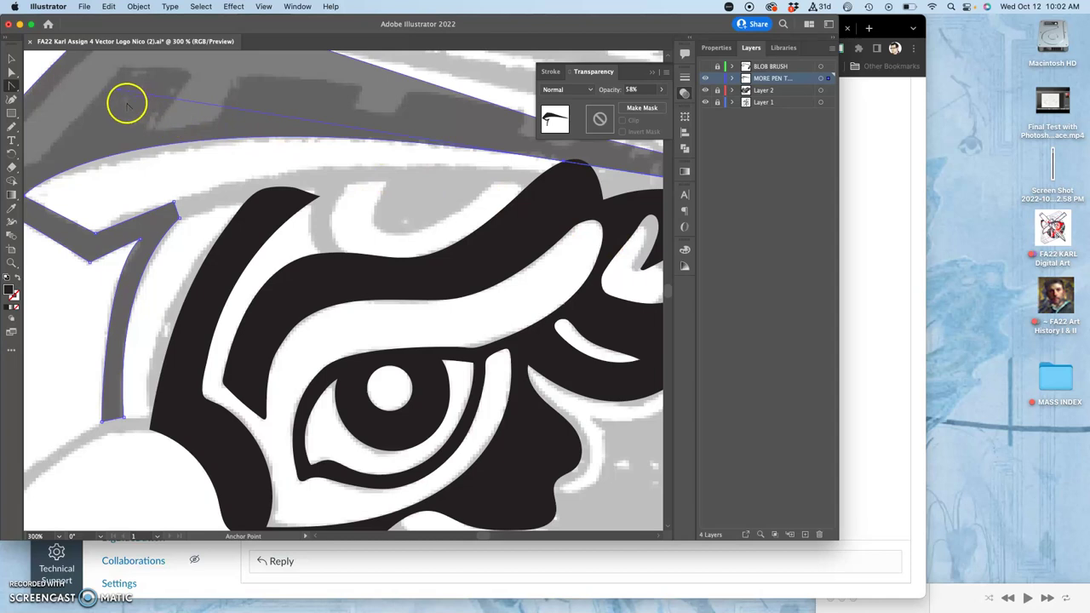
pyautogui.moveTo(120, 90); pyautogui.dragTo(238, 87)
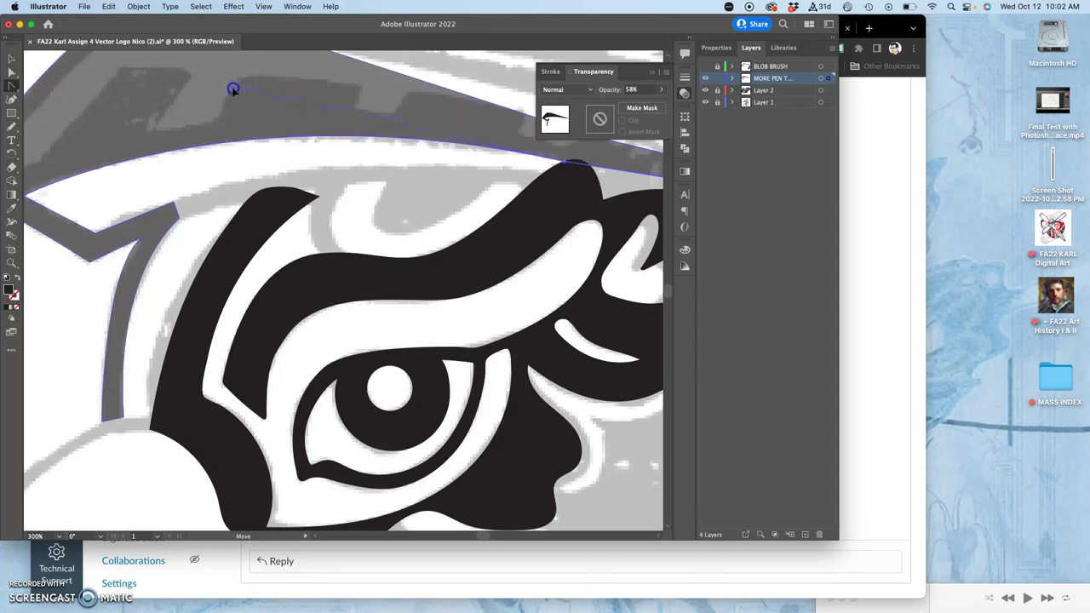
# - Undo an accidental anchor change where the edge meets the brow, then zoom out to the whole head
pyautogui.moveTo(455, 207); pyautogui.dragTo(192, 179)
pyautogui.moveTo(354, 131); pyautogui.dragTo(417, 154)
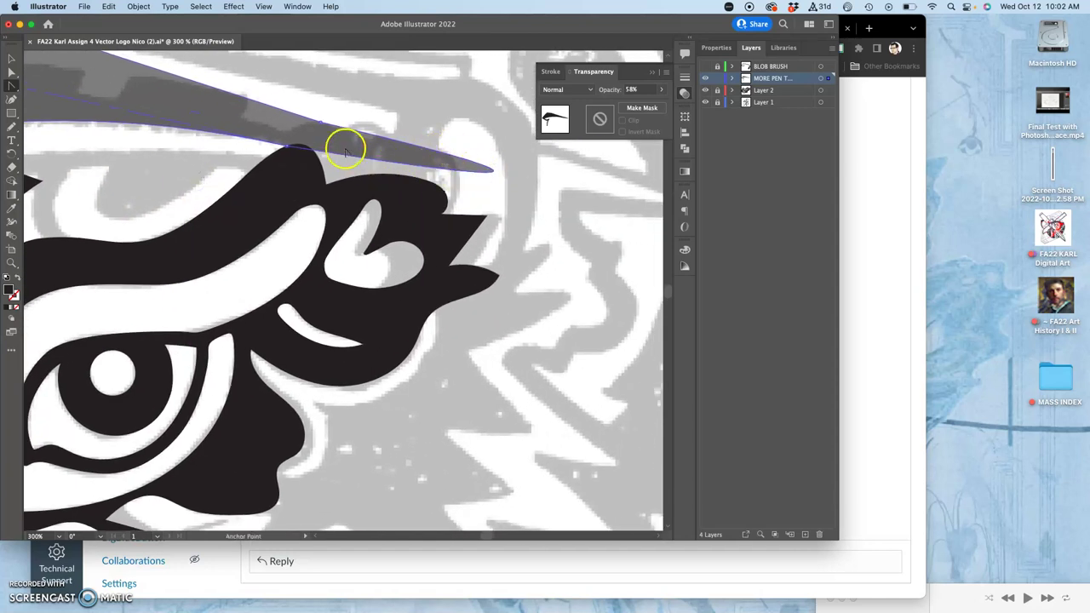
pyautogui.scroll(5, 357, 152)
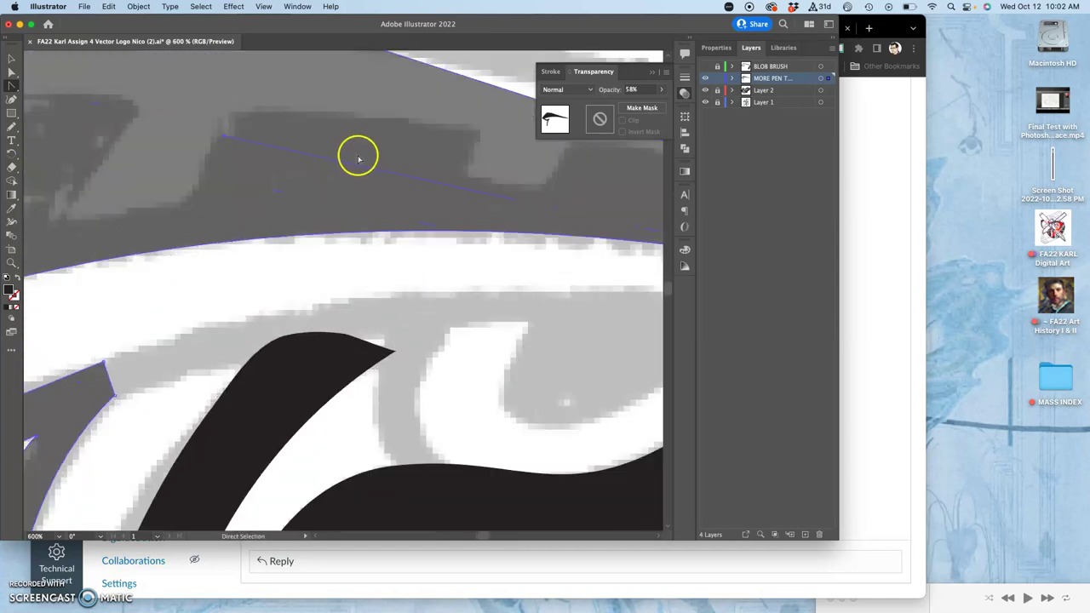
pyautogui.moveTo(513, 187); pyautogui.dragTo(336, 152)
pyautogui.scroll(-10, 336, 152)
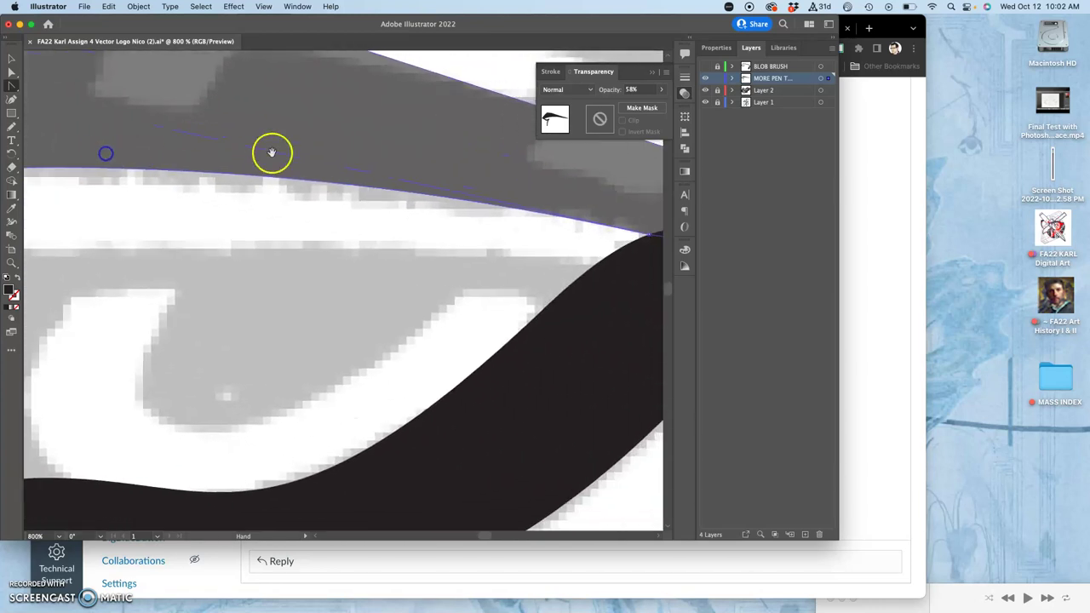
pyautogui.moveTo(295, 211); pyautogui.dragTo(499, 313)
pyautogui.moveTo(242, 221); pyautogui.dragTo(358, 329)
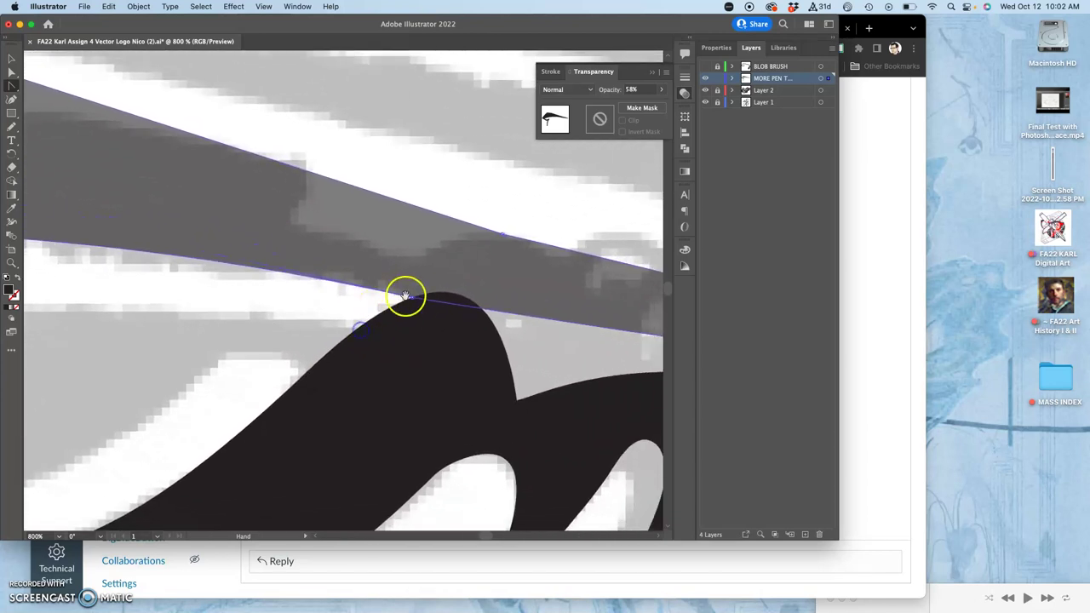
pyautogui.click(412, 298)
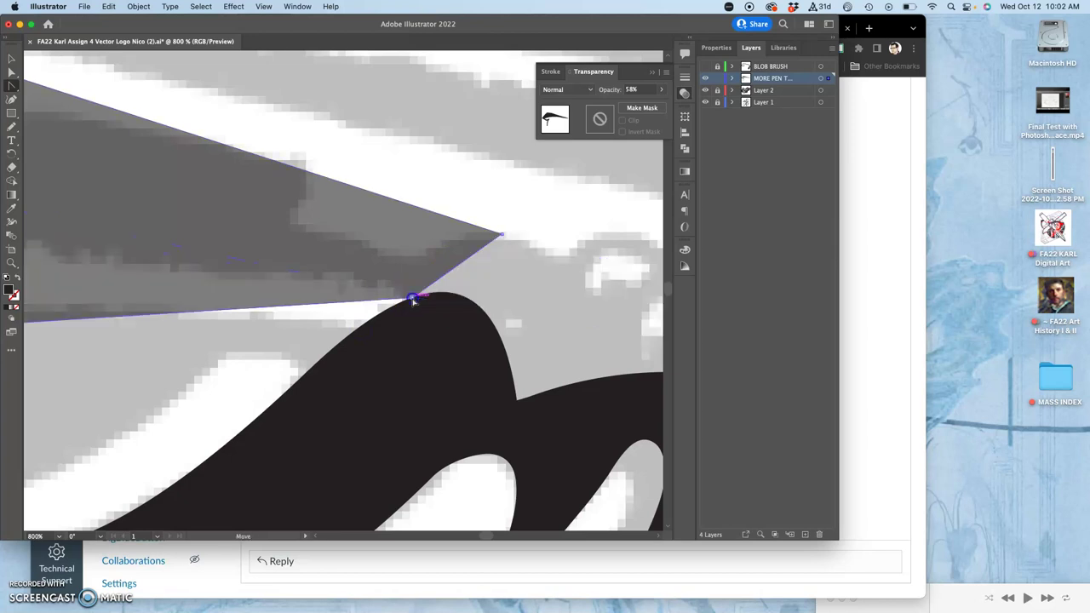
pyautogui.press('super+z')
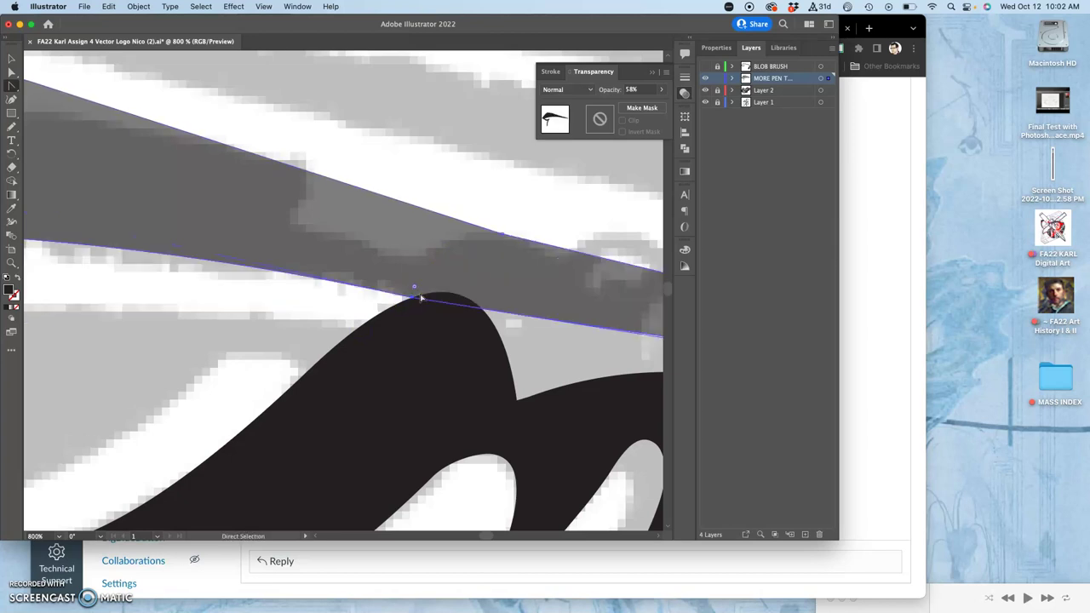
pyautogui.moveTo(479, 335); pyautogui.dragTo(122, 236)
pyautogui.moveTo(482, 315); pyautogui.dragTo(236, 261)
pyautogui.moveTo(509, 303); pyautogui.dragTo(268, 224)
pyautogui.moveTo(431, 246); pyautogui.dragTo(228, 206)
pyautogui.press('super+minus')
pyautogui.press('super+minus')
pyautogui.press('super+minus')
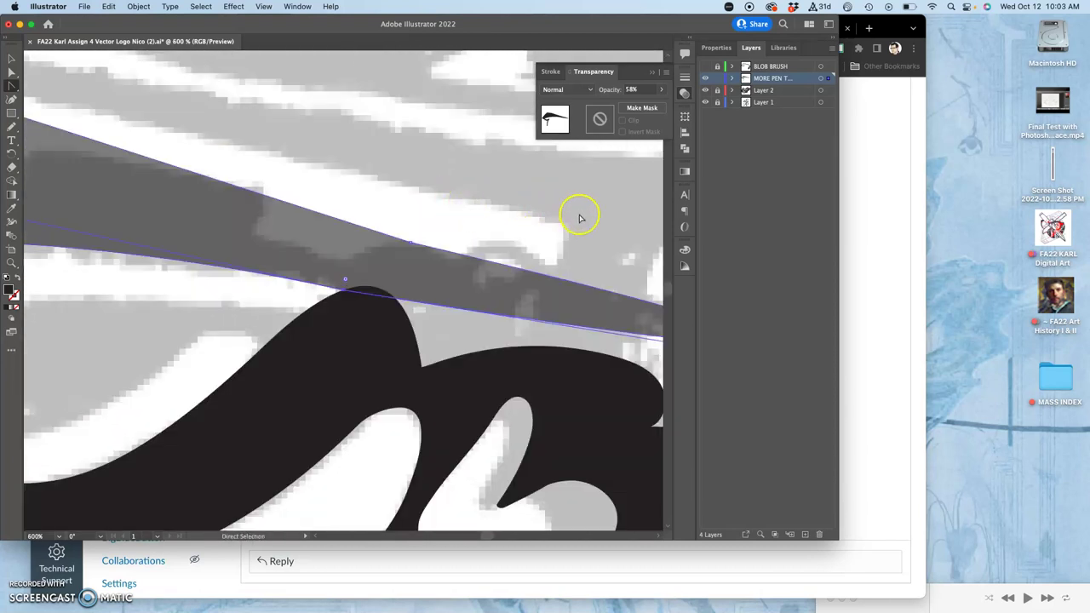
pyautogui.scroll(-5, 576, 313)
pyautogui.hscroll(5, 516, 219)
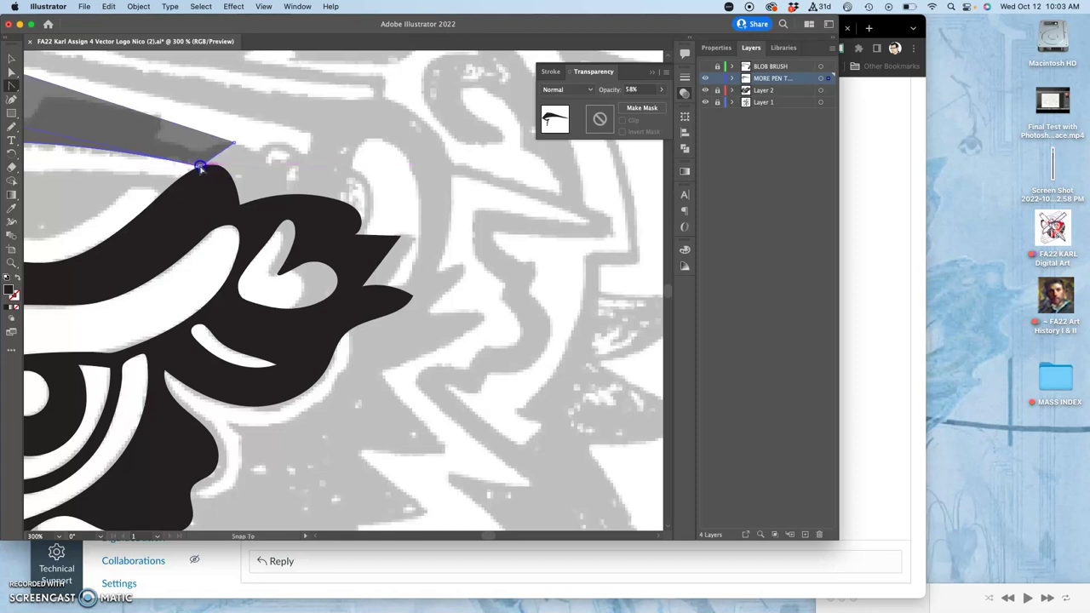
pyautogui.press('cmd+1')
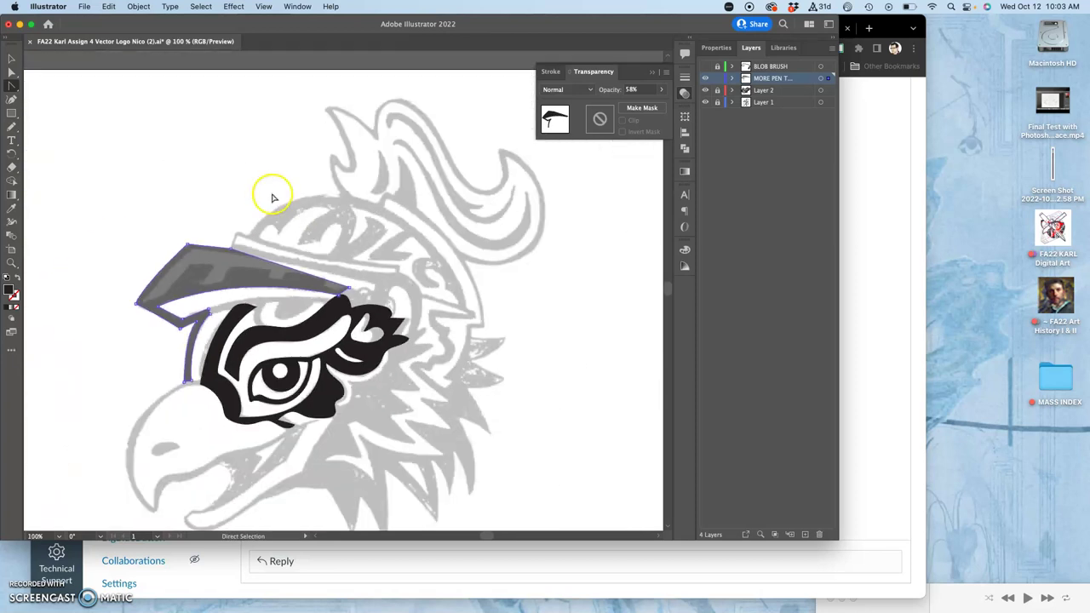
# - At 400% zoom, add anchor points along the helmet's top edge near its right tip, dismissing the alert
pyautogui.press('cmd+equal')
pyautogui.press('cmd+equal')
pyautogui.press('cmd+equal')
pyautogui.press('cmd+equal')
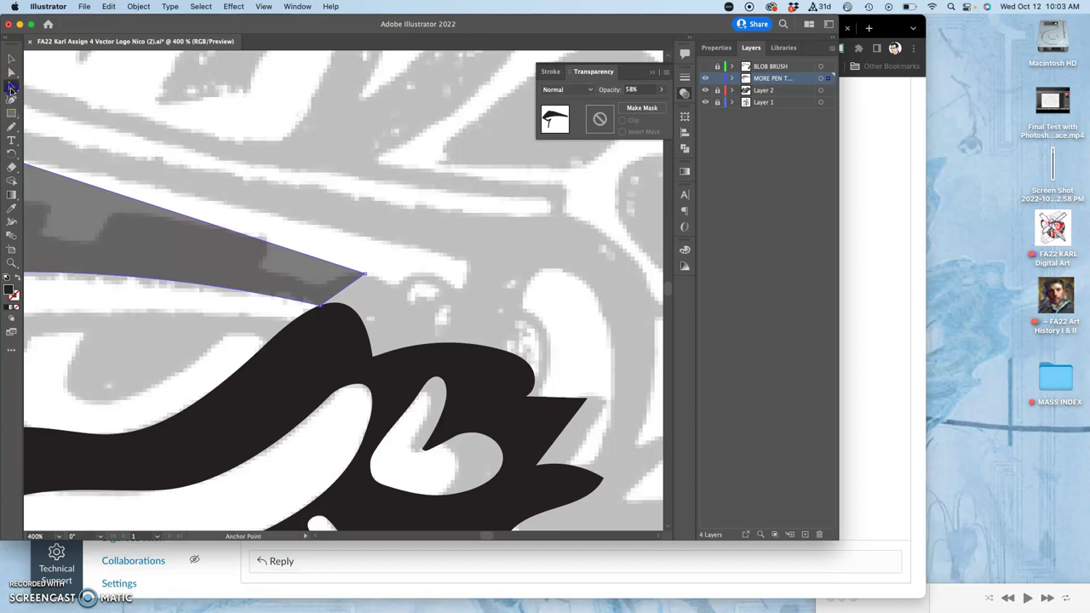
pyautogui.moveTo(12, 86); pyautogui.dragTo(39, 85)
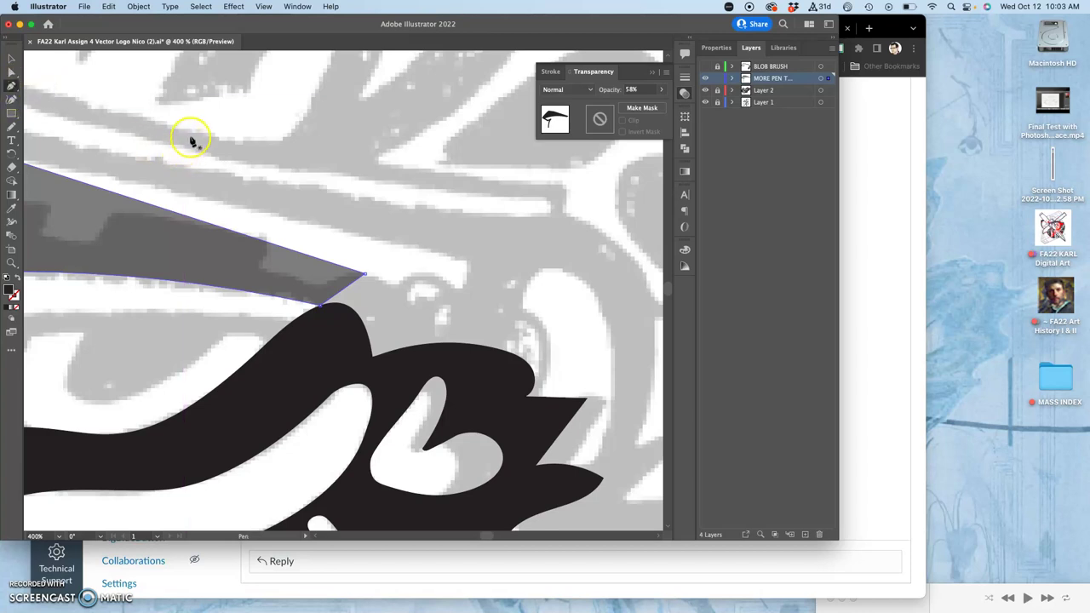
pyautogui.press('+')
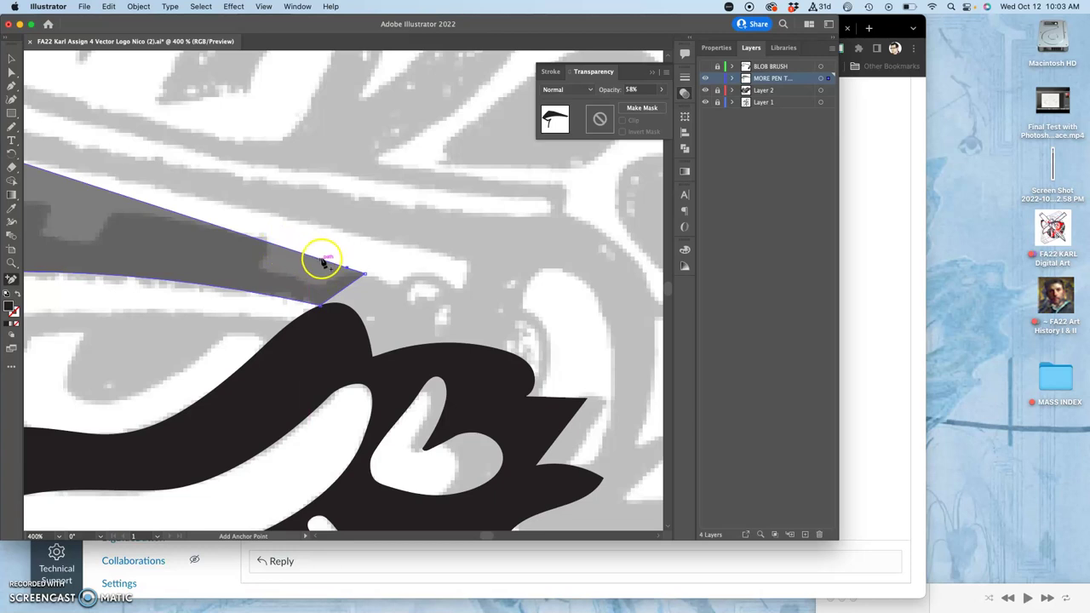
pyautogui.click(276, 246)
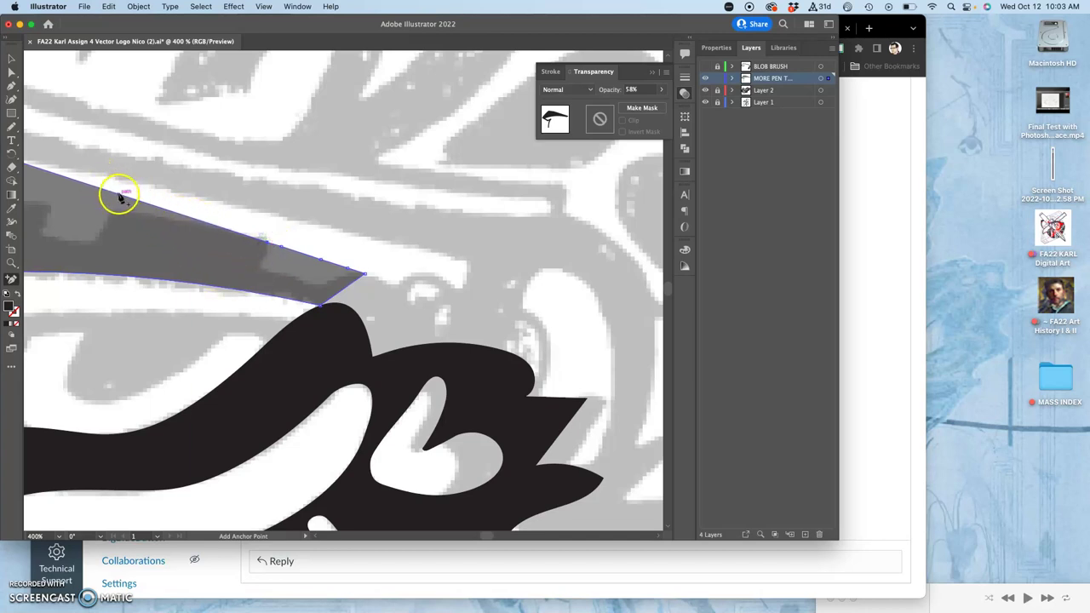
pyautogui.moveTo(130, 193); pyautogui.dragTo(336, 160)
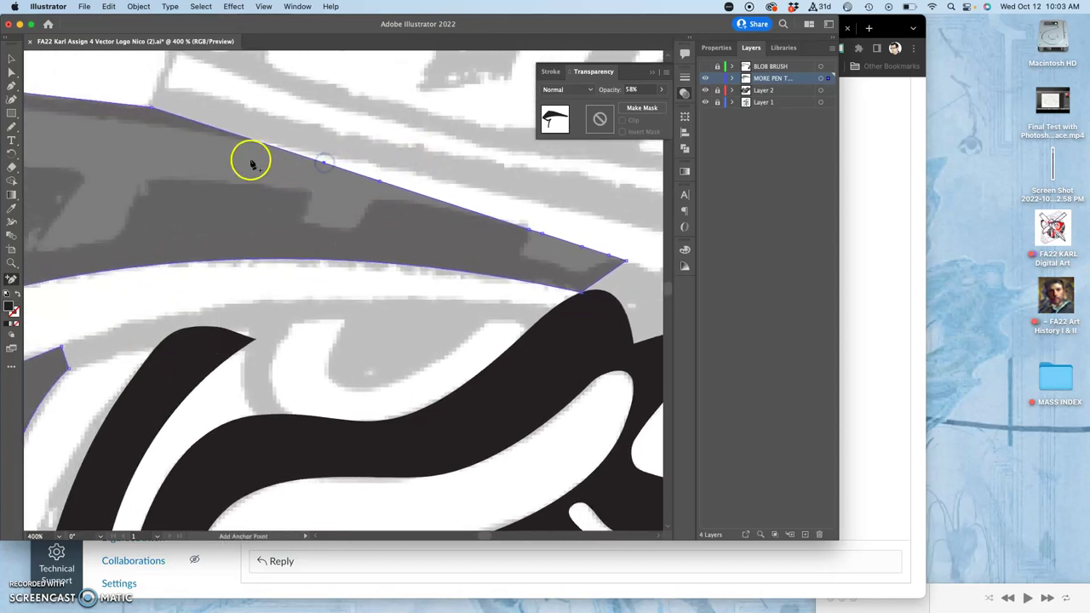
pyautogui.click(208, 126)
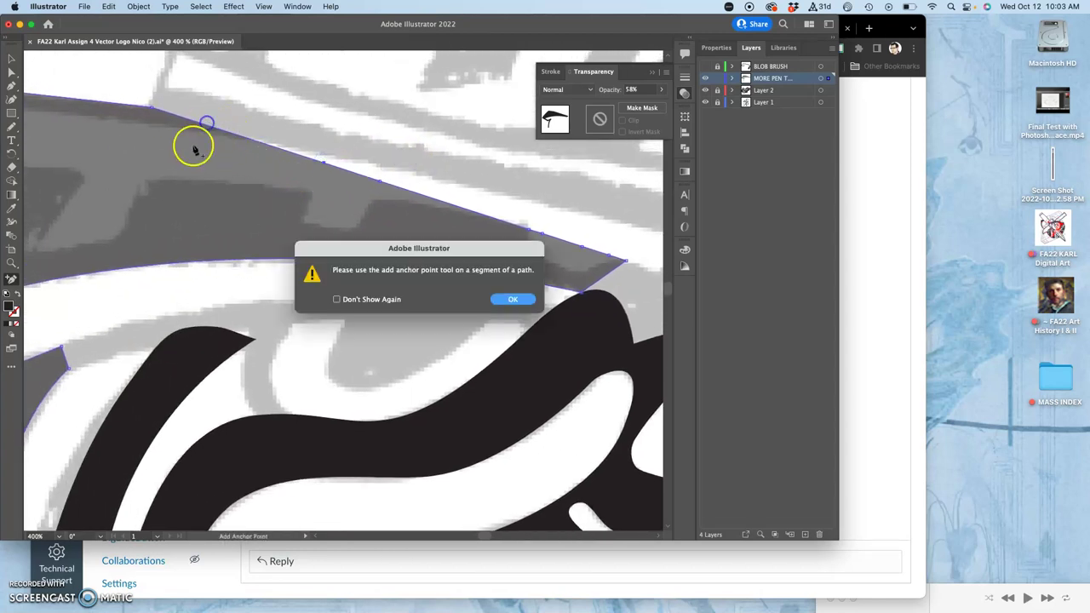
pyautogui.click(510, 295)
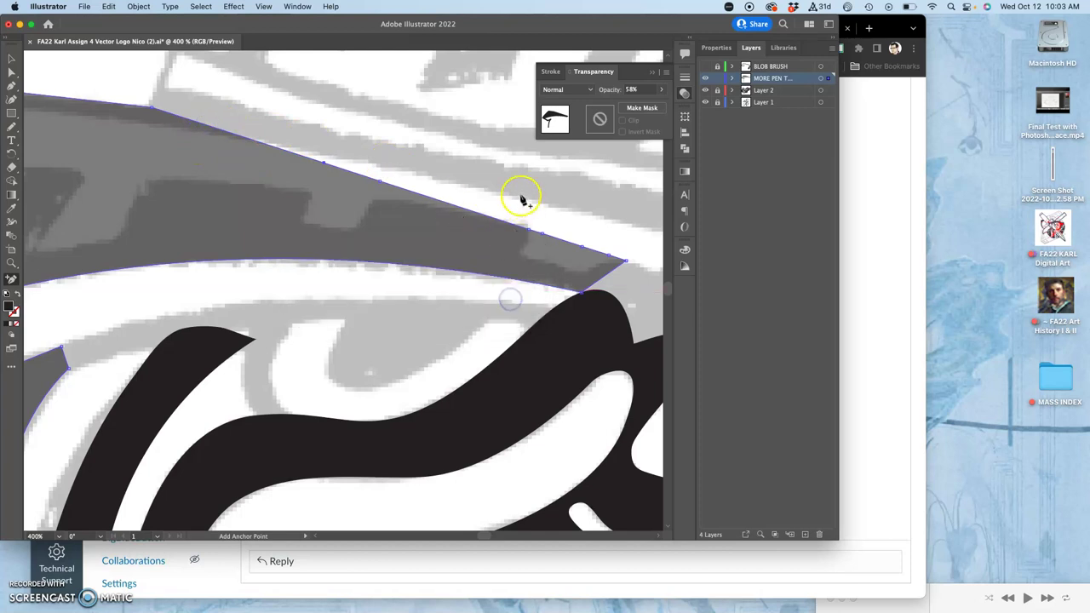
pyautogui.moveTo(521, 190); pyautogui.dragTo(213, 98)
pyautogui.moveTo(316, 140); pyautogui.dragTo(401, 161)
# - Drag the added top-edge anchors down to cut a stepped notch into the helmet shape
pyautogui.click(11, 72)
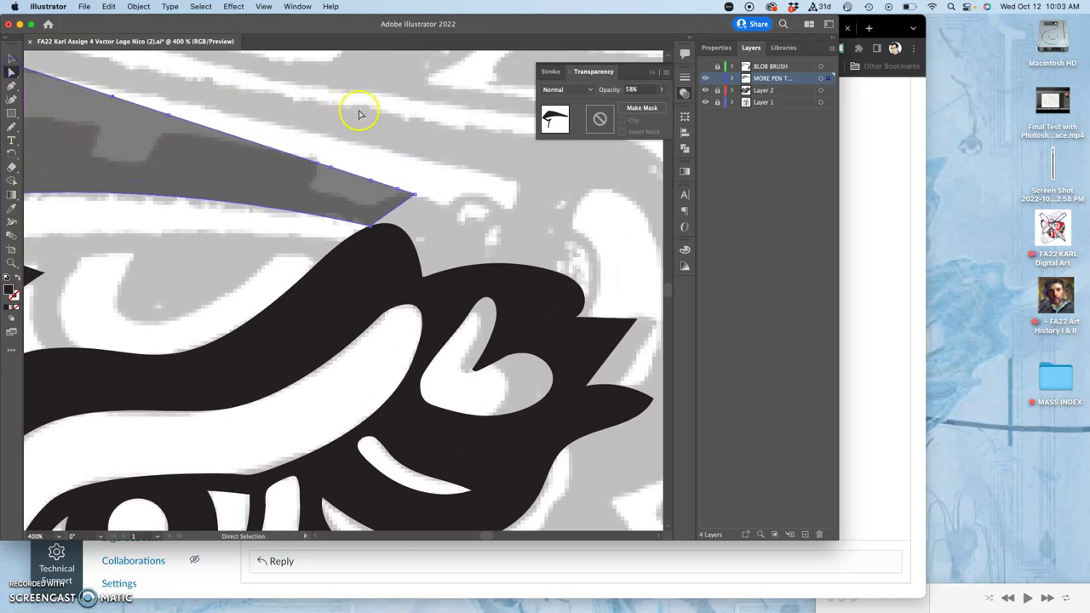
pyautogui.moveTo(373, 141); pyautogui.dragTo(367, 207)
pyautogui.click(396, 188)
pyautogui.moveTo(334, 167); pyautogui.dragTo(312, 185)
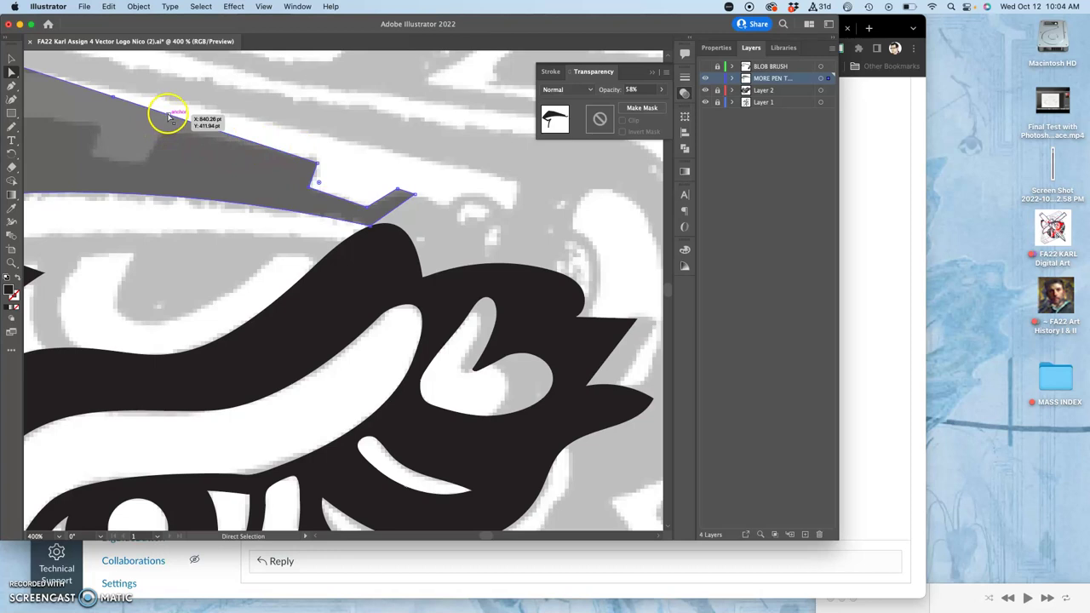
pyautogui.moveTo(168, 115)
pyautogui.mouseDown()
pyautogui.moveTo(161, 136)
pyautogui.moveTo(163, 126)
pyautogui.mouseUp()
pyautogui.click(153, 159)
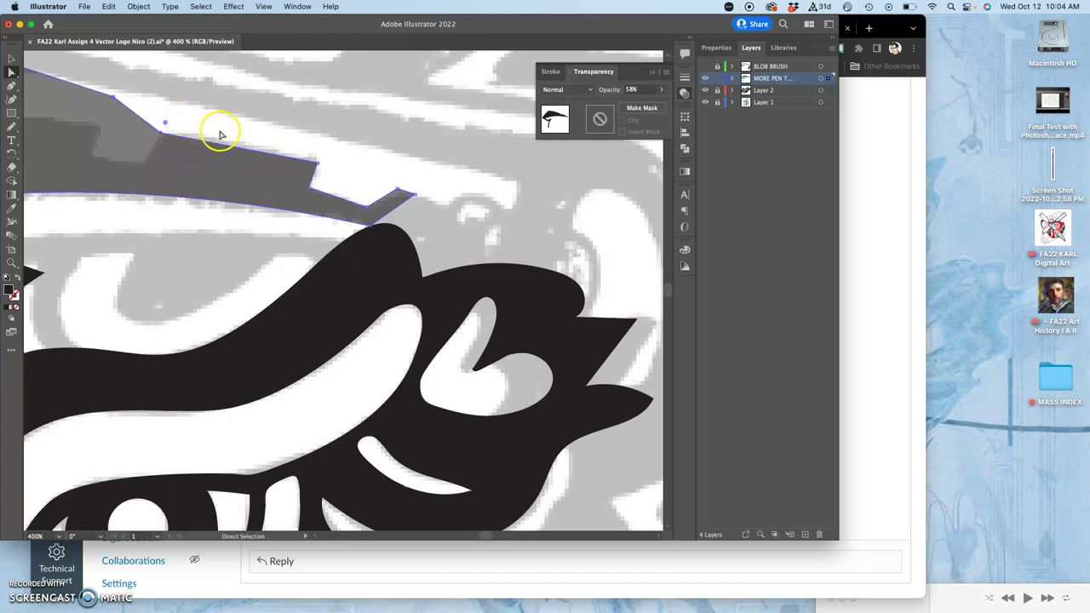
pyautogui.moveTo(226, 108); pyautogui.dragTo(494, 111)
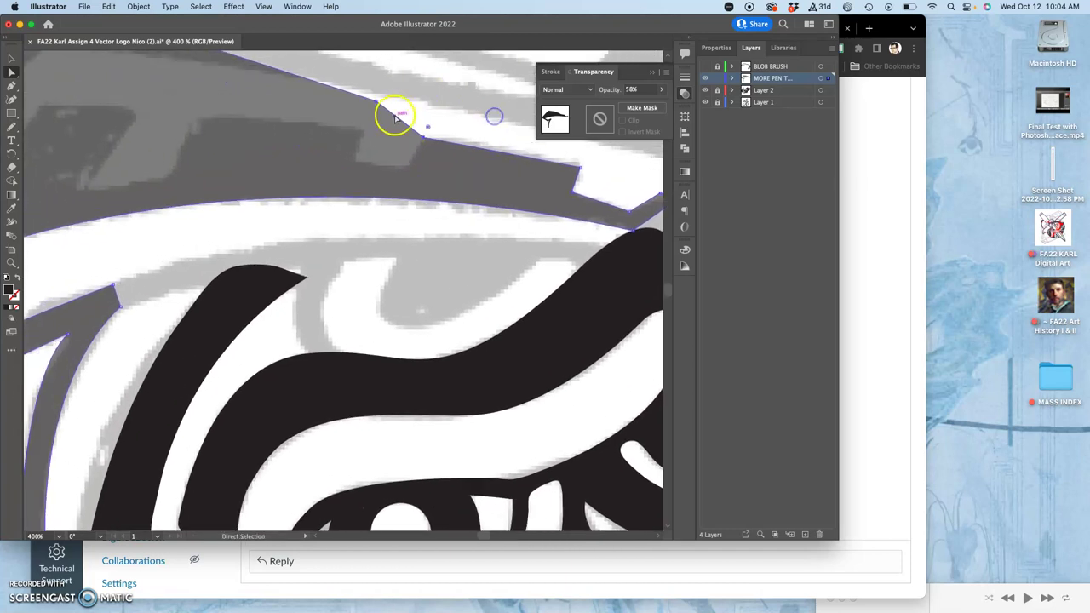
pyautogui.moveTo(377, 104); pyautogui.dragTo(410, 170)
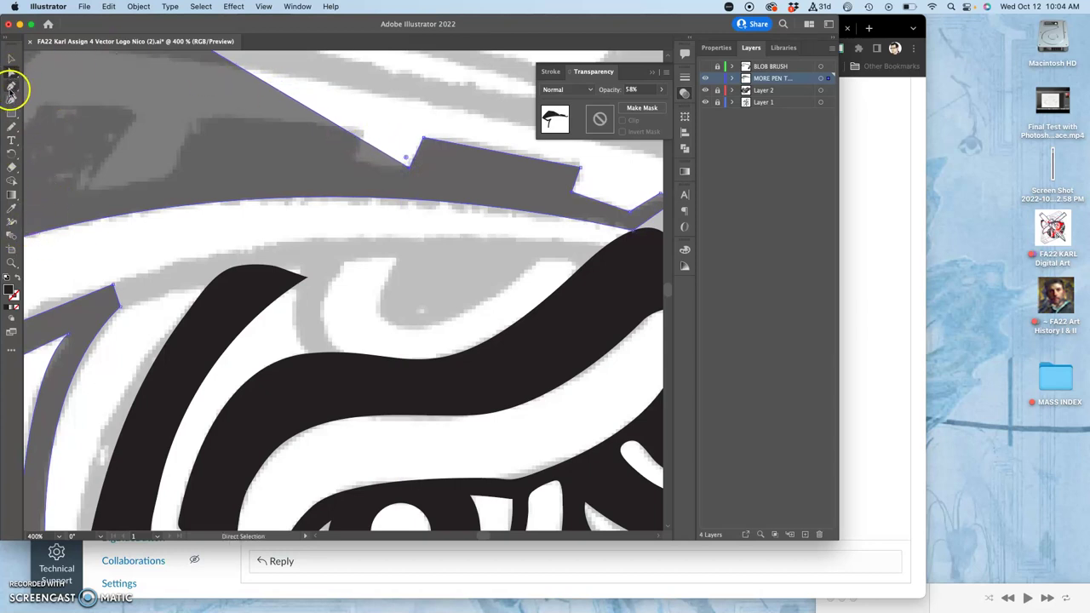
# - Add another anchor point on the helmet's top edge with the Add Anchor Point tool
pyautogui.click(11, 86)
pyautogui.press('+')
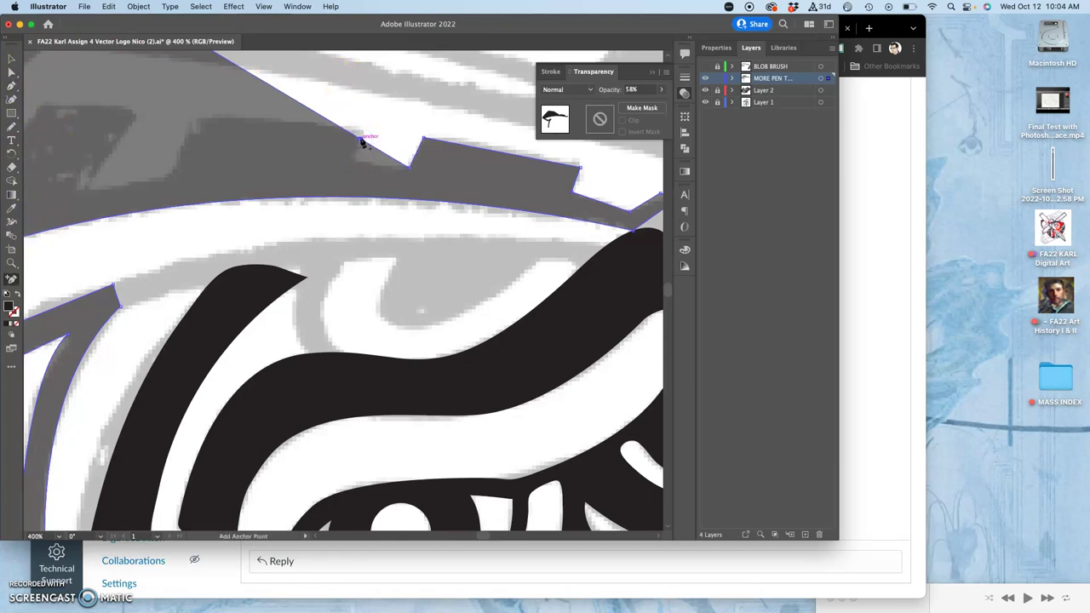
pyautogui.click(318, 114)
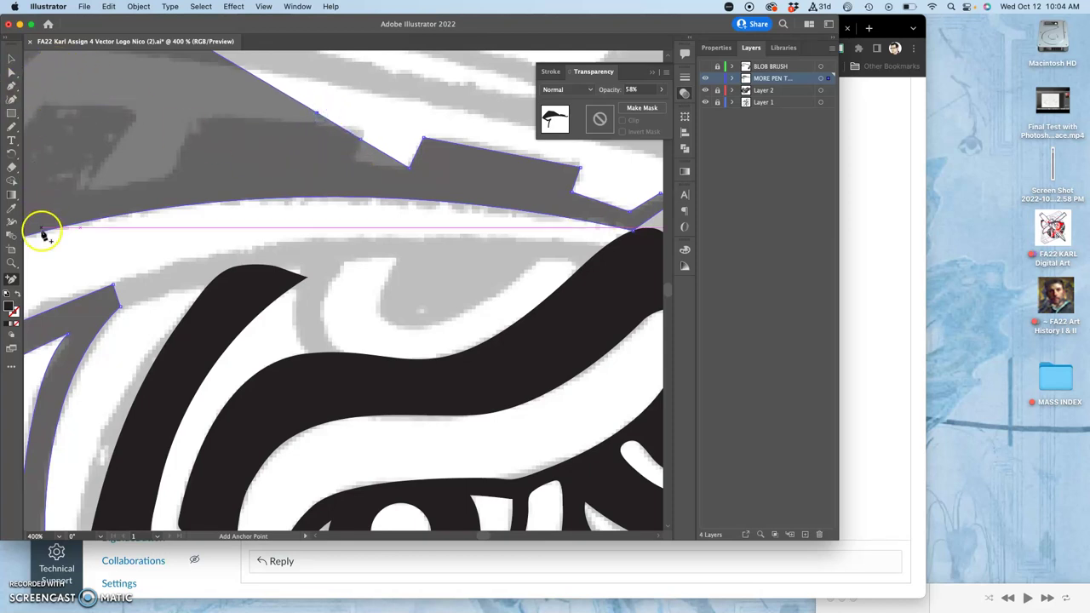
# - Drag Add Anchor Point from the Edit Toolbar list onto the toolbar's pen group
pyautogui.click(11, 366)
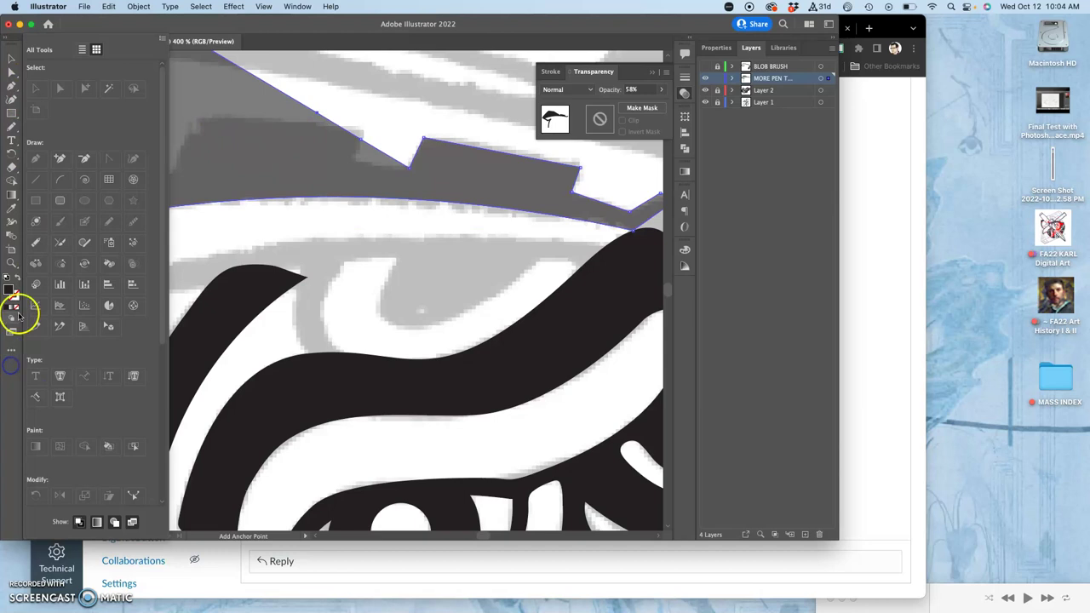
pyautogui.click(60, 162)
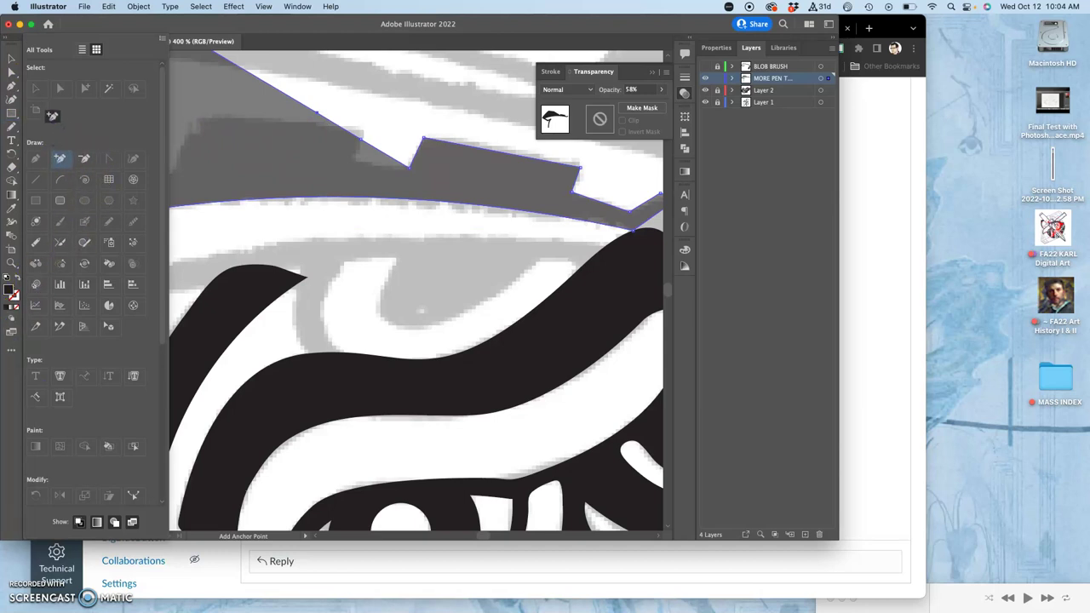
pyautogui.moveTo(52, 115); pyautogui.dragTo(12, 85)
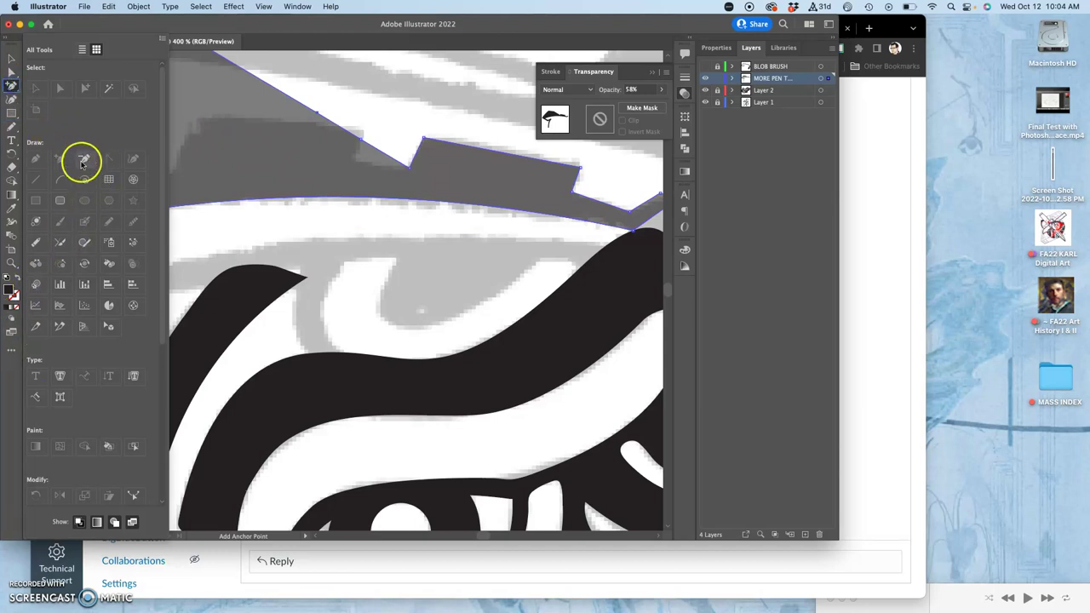
pyautogui.moveTo(77, 135); pyautogui.dragTo(12, 83)
pyautogui.moveTo(83, 174); pyautogui.dragTo(17, 95)
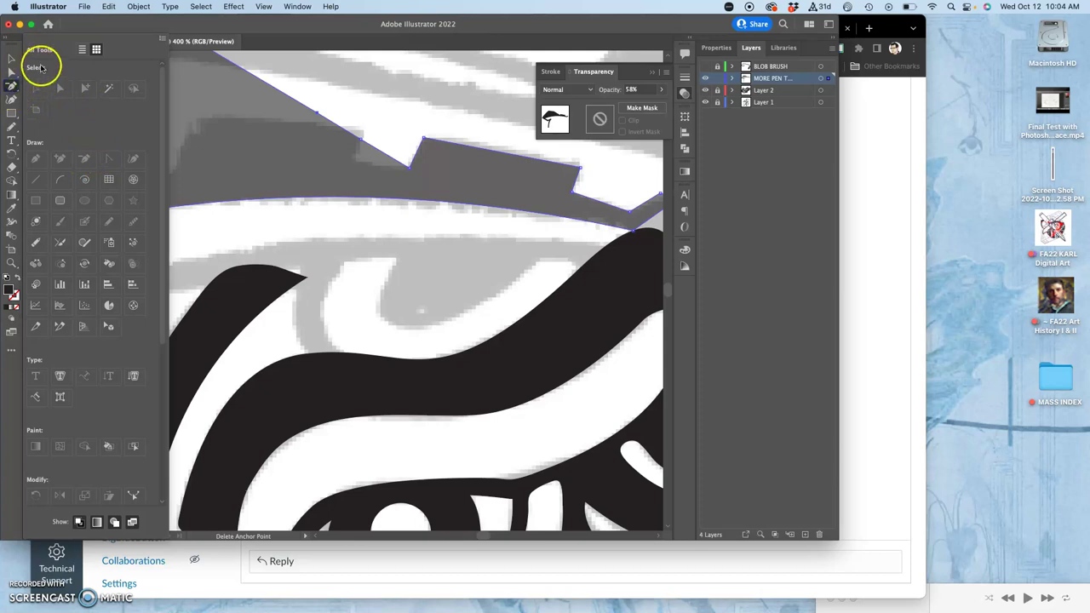
pyautogui.click(12, 349)
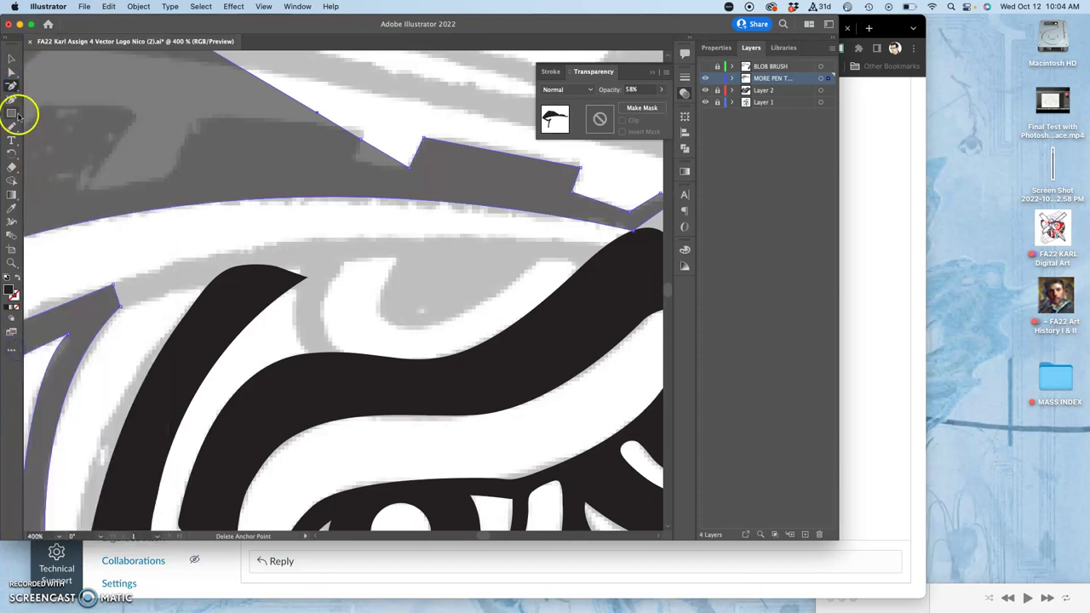
pyautogui.click(13, 85)
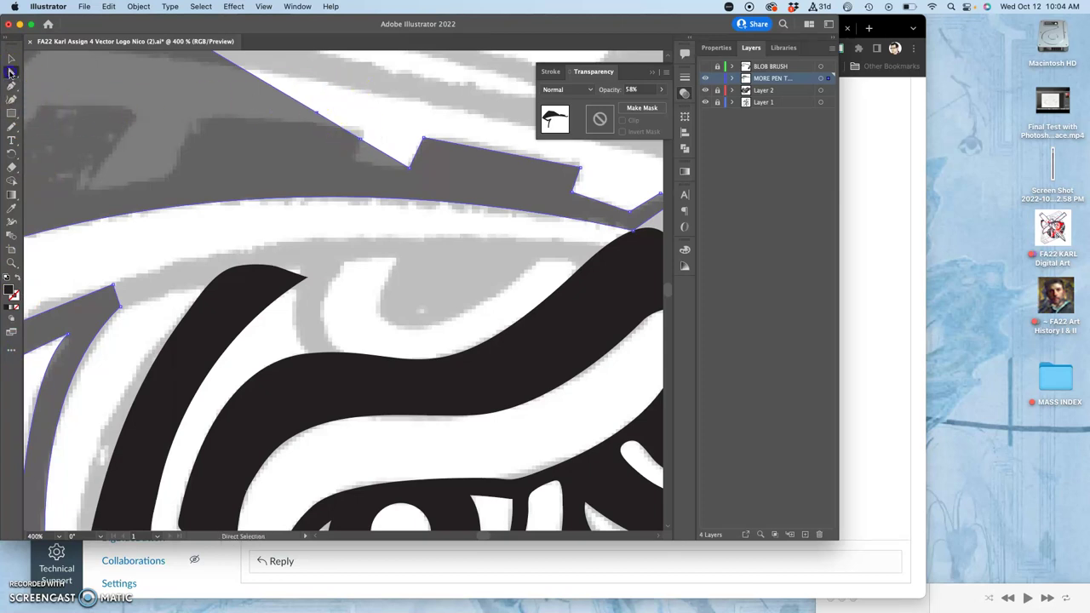
# - Drag the existing notch anchors down and right to deepen and square the notch
pyautogui.moveTo(360, 138); pyautogui.dragTo(360, 162)
pyautogui.moveTo(316, 111); pyautogui.dragTo(352, 137)
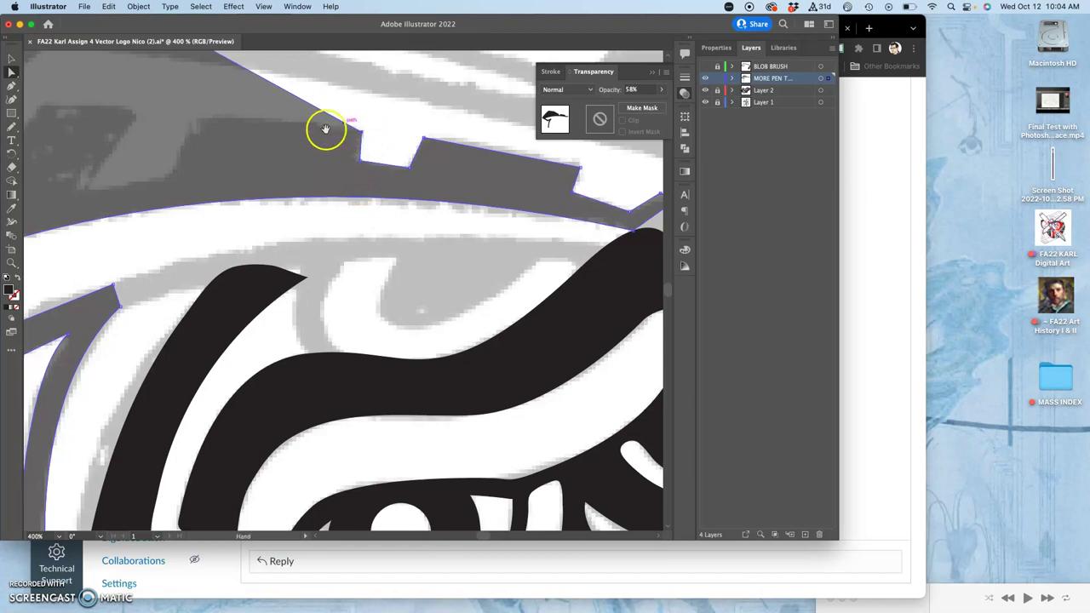
pyautogui.moveTo(277, 97); pyautogui.dragTo(468, 169)
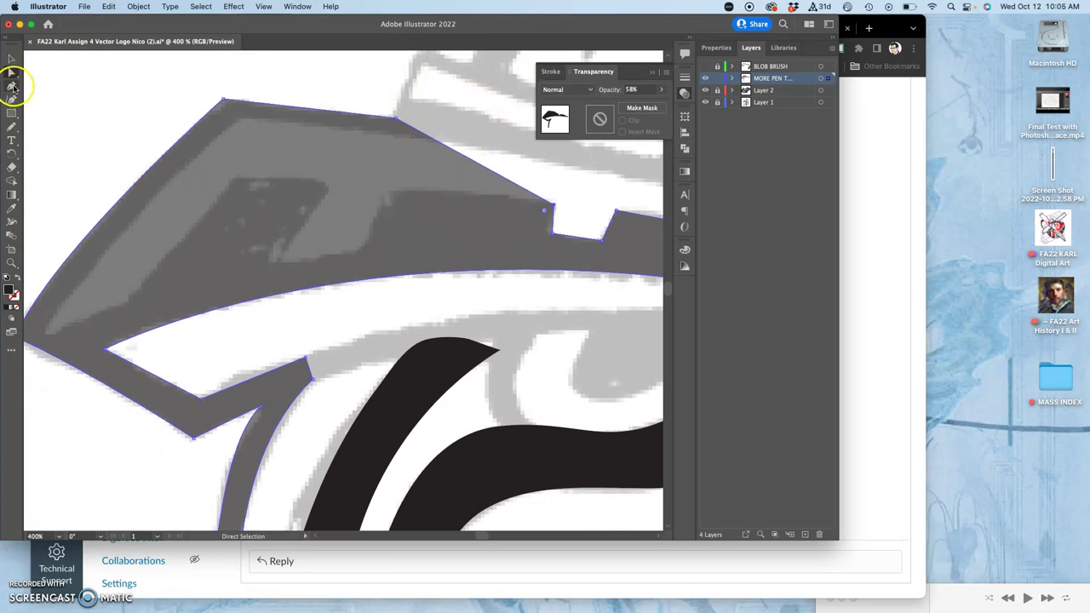
# - Add an anchor on the helmet's top edge after dismissing the path alert, and pull it down-left
pyautogui.press('+')
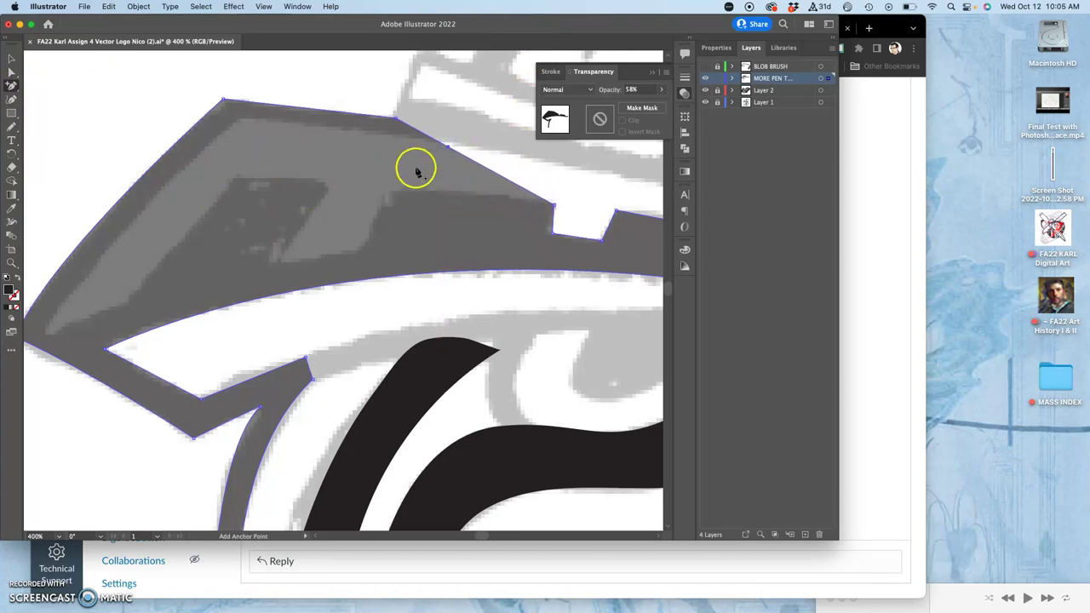
pyautogui.click(428, 133)
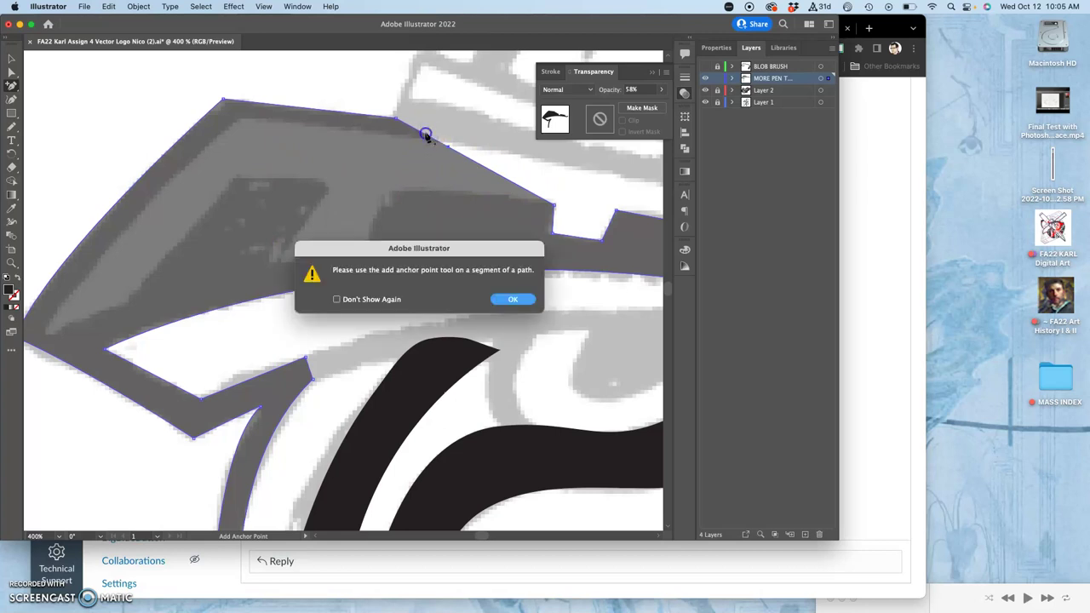
pyautogui.click(507, 300)
pyautogui.click(427, 137)
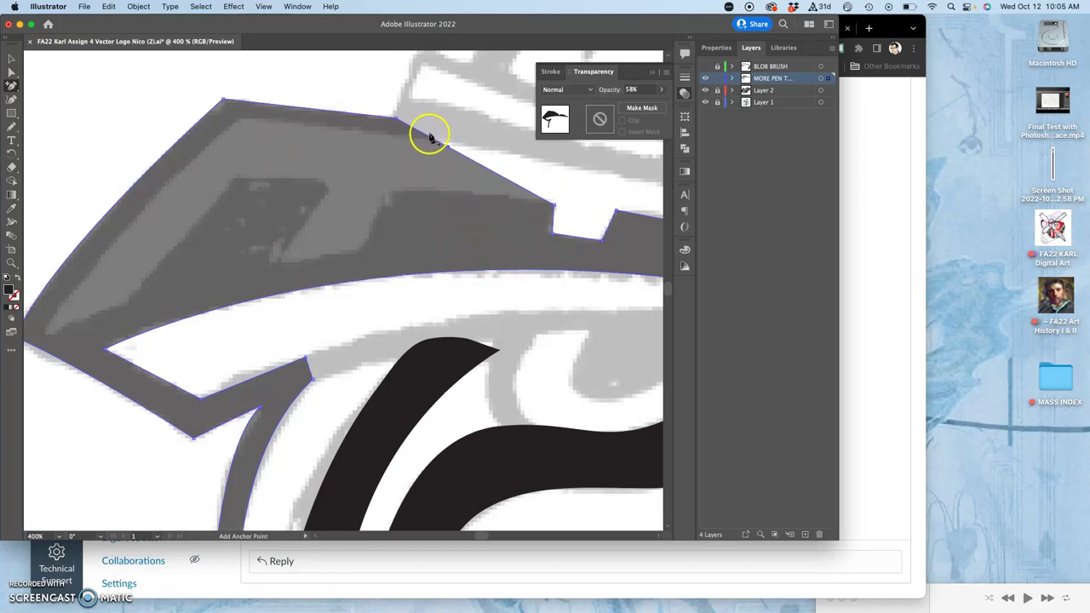
pyautogui.click(11, 72)
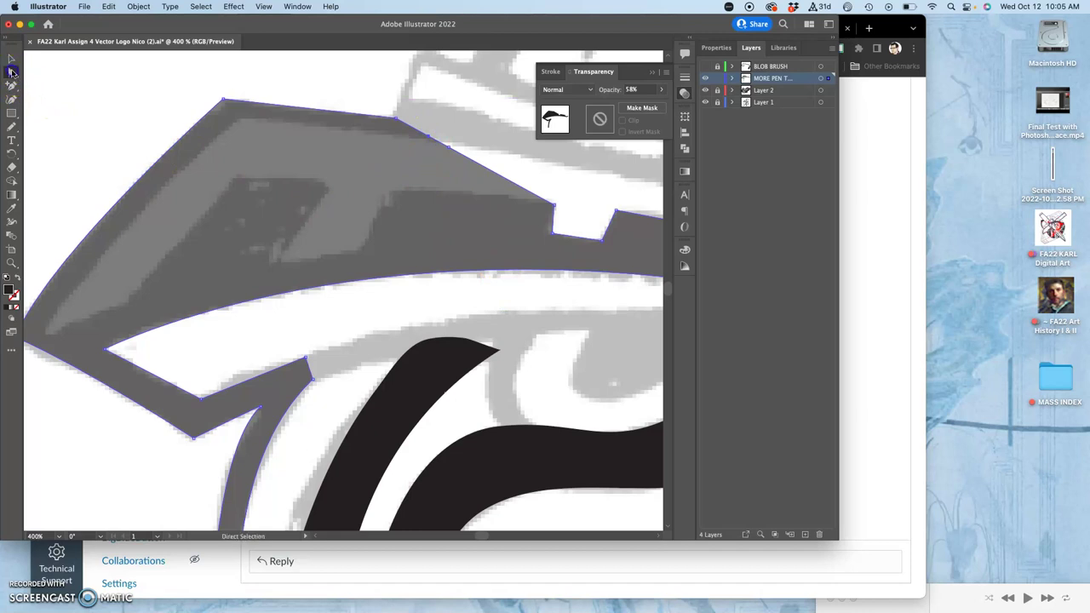
pyautogui.click(448, 152)
pyautogui.moveTo(449, 150); pyautogui.dragTo(393, 192)
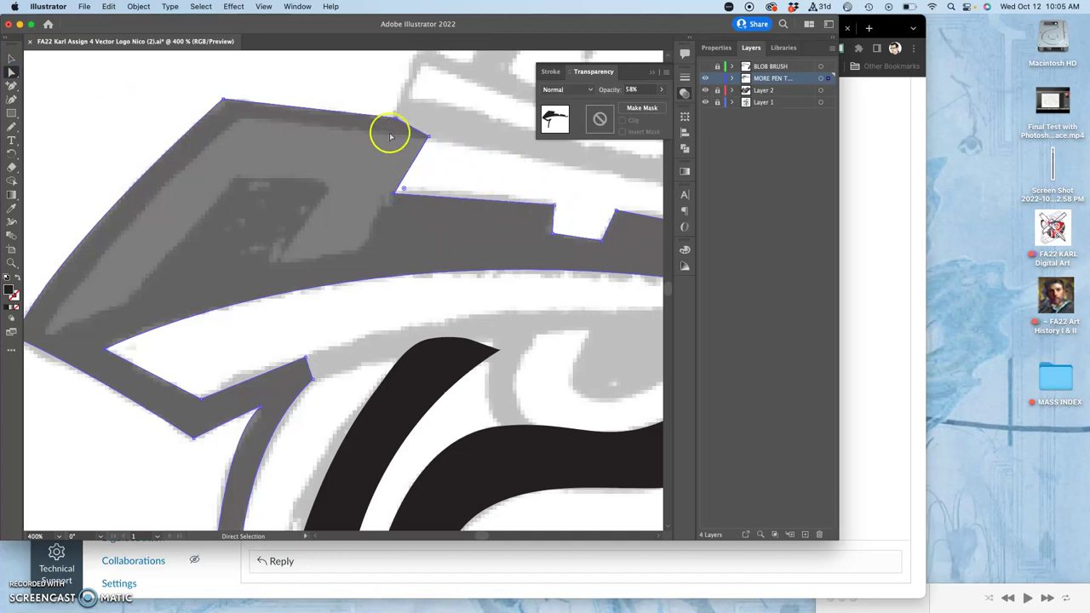
# - Drag the notch anchors further down-left to deepen and widen the wedge cut
pyautogui.moveTo(426, 136); pyautogui.dragTo(364, 248)
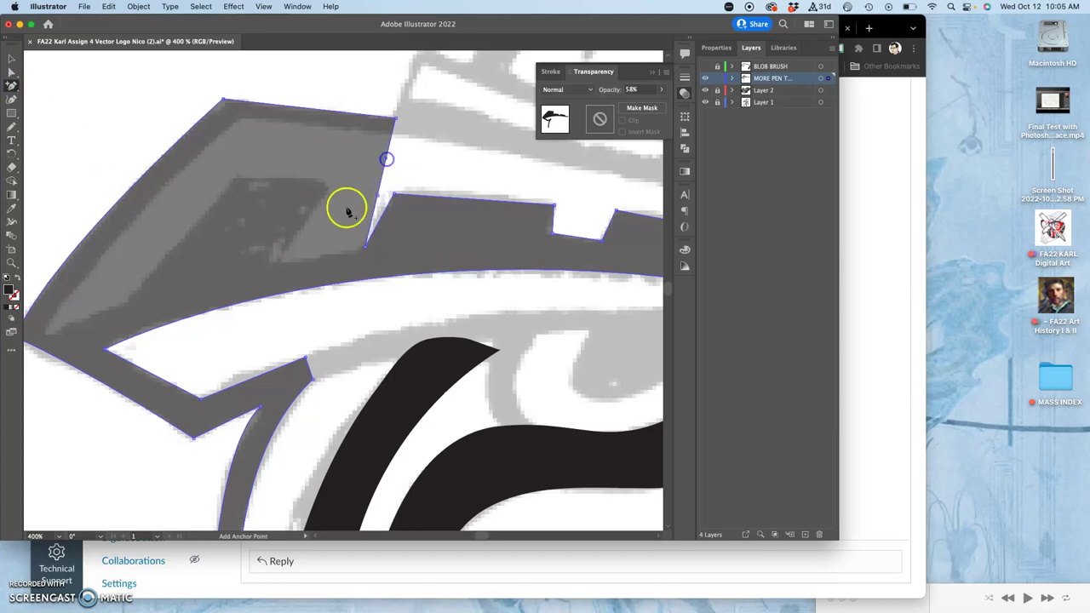
pyautogui.click(11, 71)
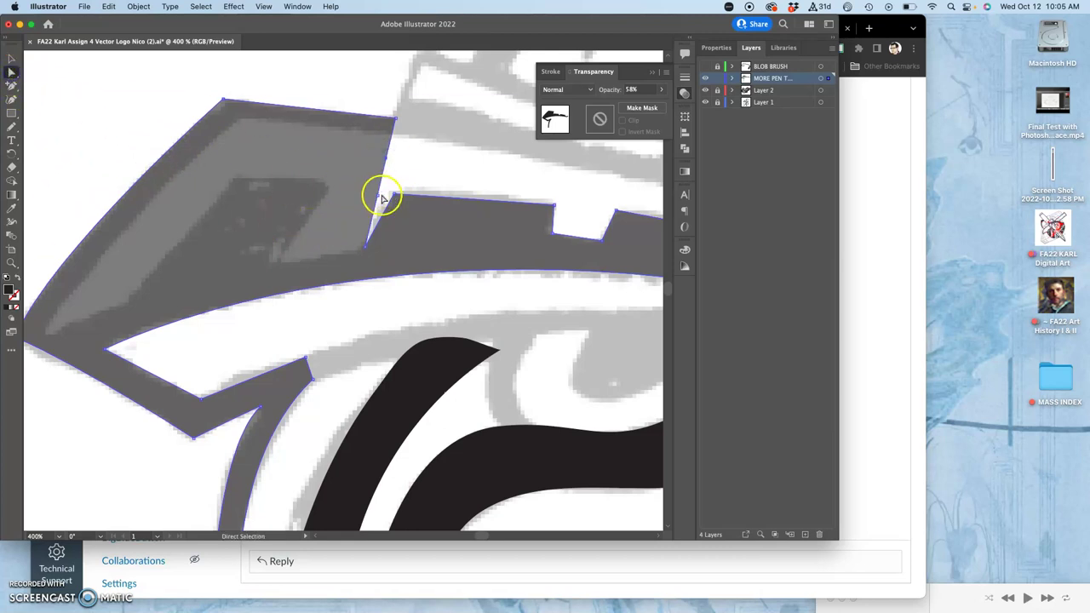
pyautogui.moveTo(380, 197); pyautogui.dragTo(281, 257)
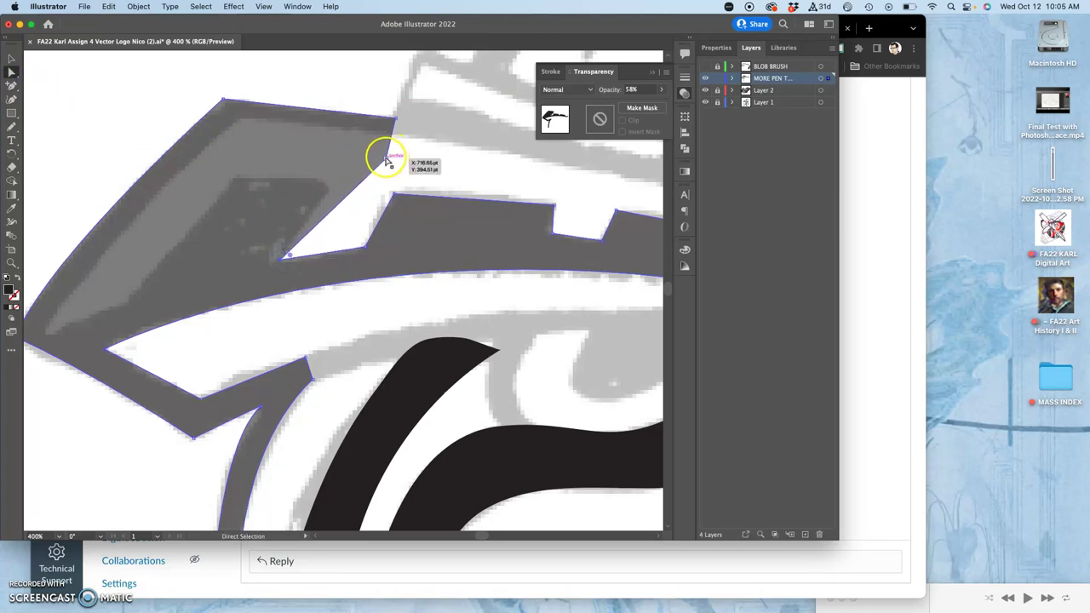
pyautogui.moveTo(387, 162); pyautogui.dragTo(328, 188)
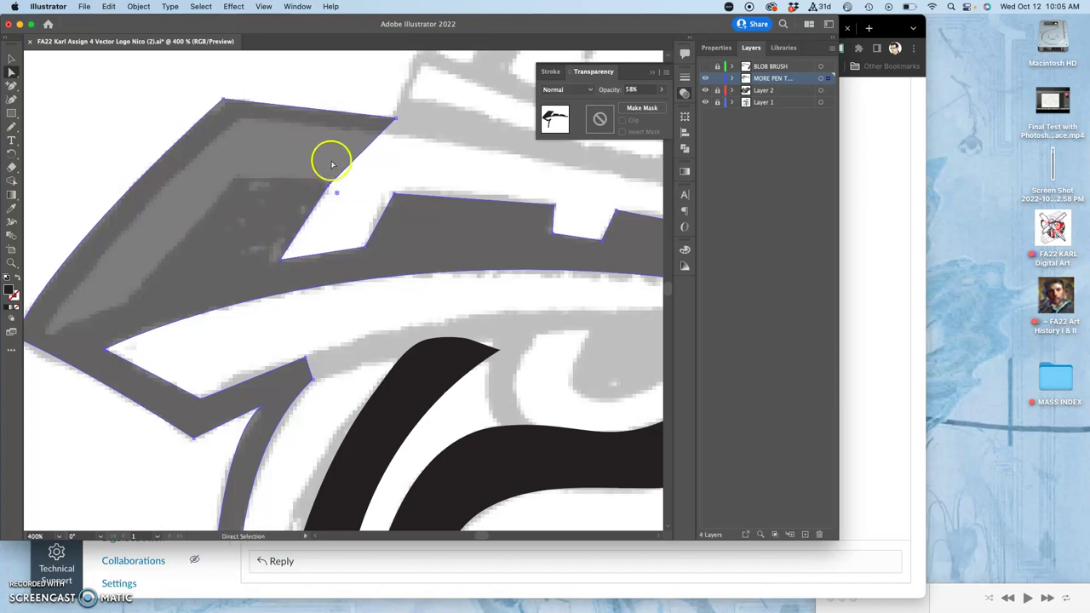
# - Add an anchor on the helmet's upper edge and pull it down-left into a second notch
pyautogui.click(11, 85)
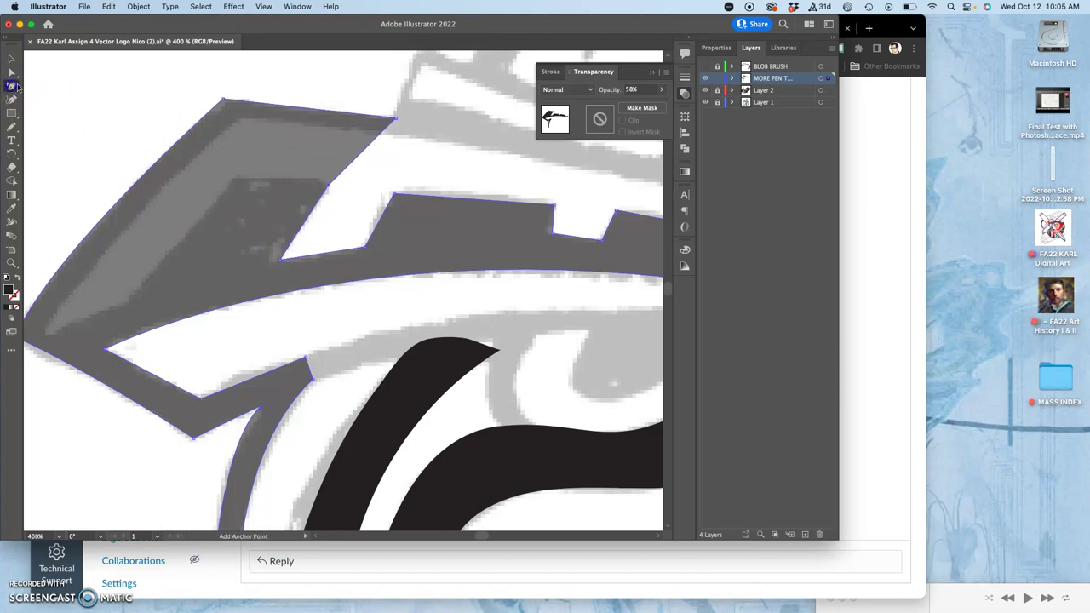
pyautogui.click(360, 157)
pyautogui.click(361, 159)
pyautogui.moveTo(359, 157); pyautogui.dragTo(235, 181)
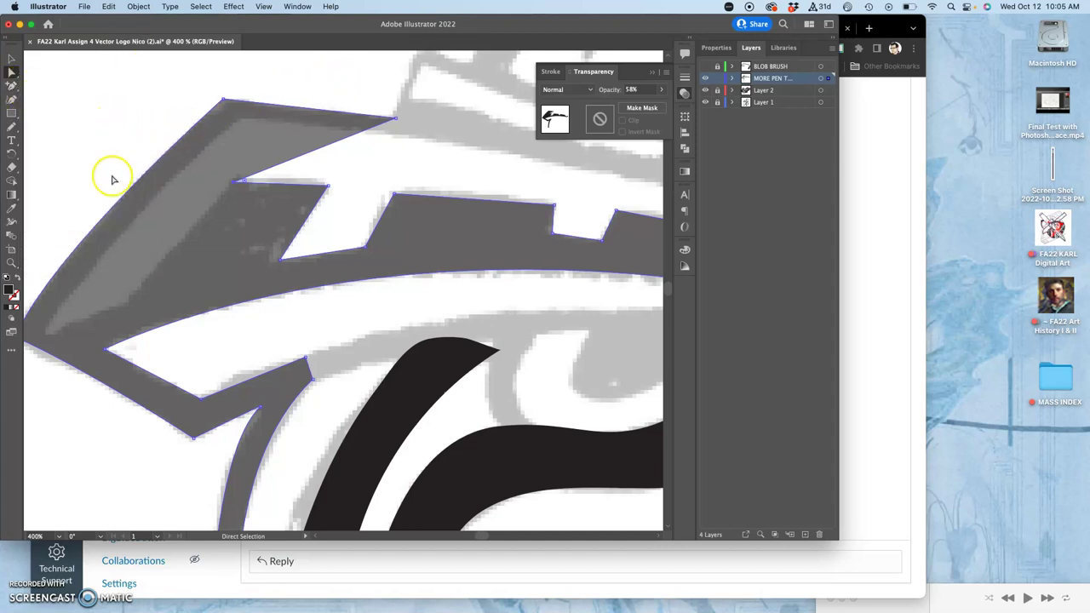
# - Add another upper-edge anchor and stretch the notch corner far down-left into a long slash
pyautogui.click(12, 85)
pyautogui.click(279, 166)
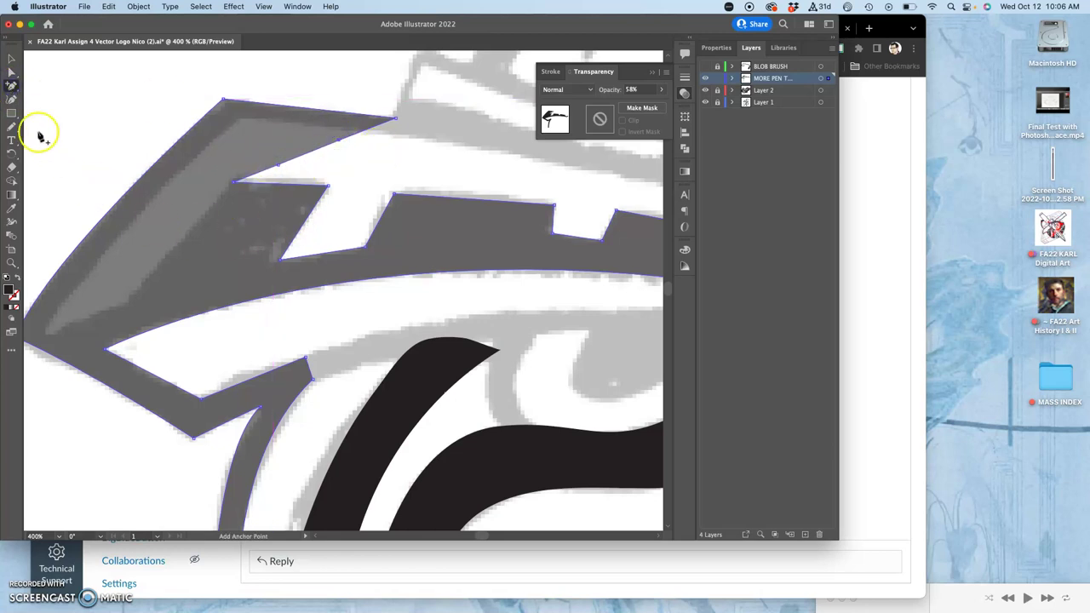
pyautogui.click(12, 71)
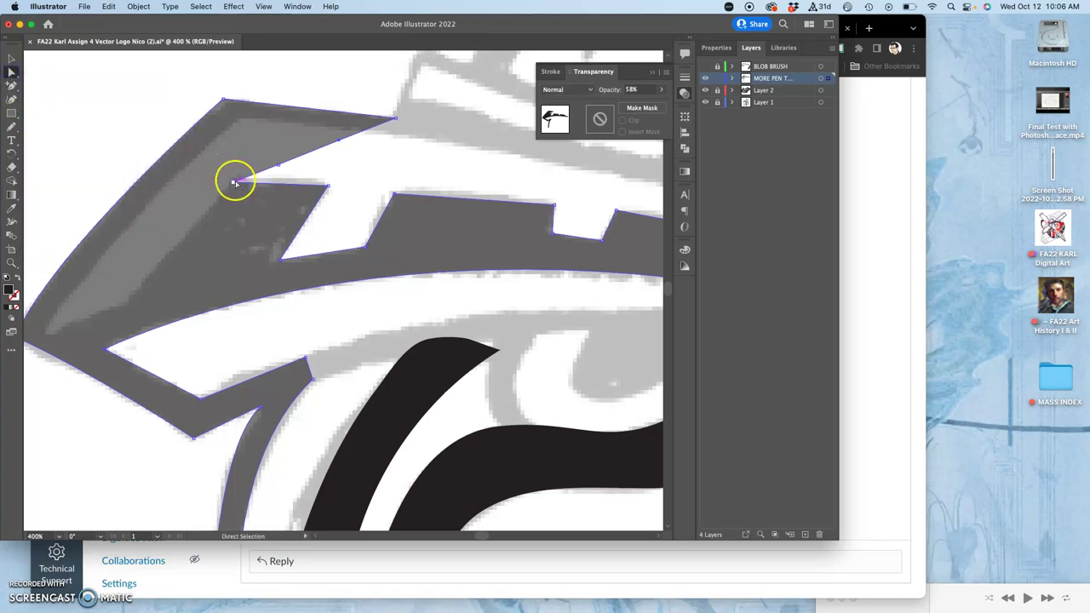
pyautogui.moveTo(235, 182); pyautogui.dragTo(129, 299)
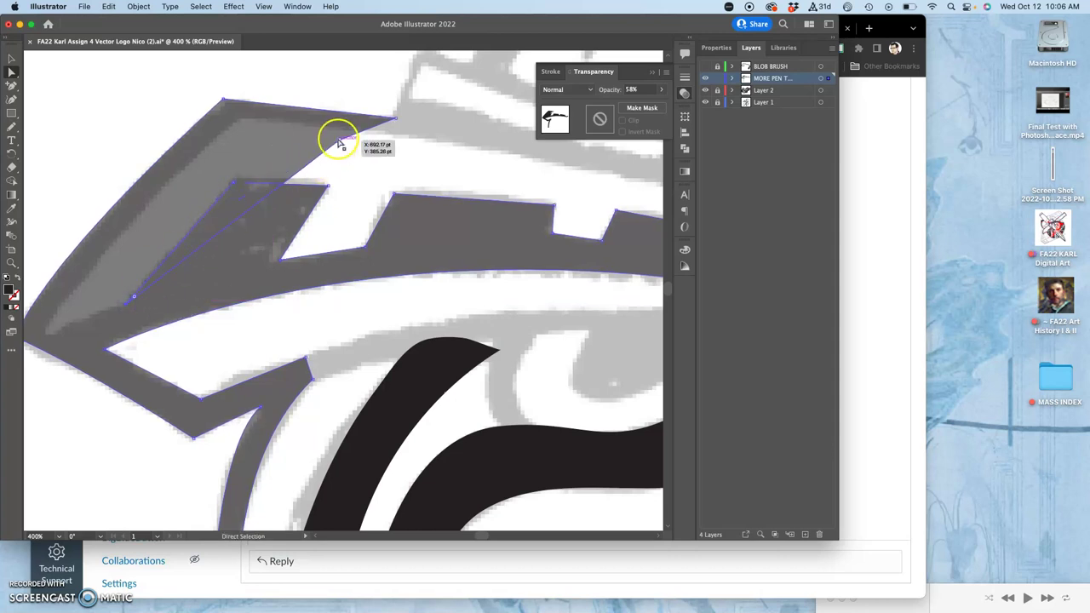